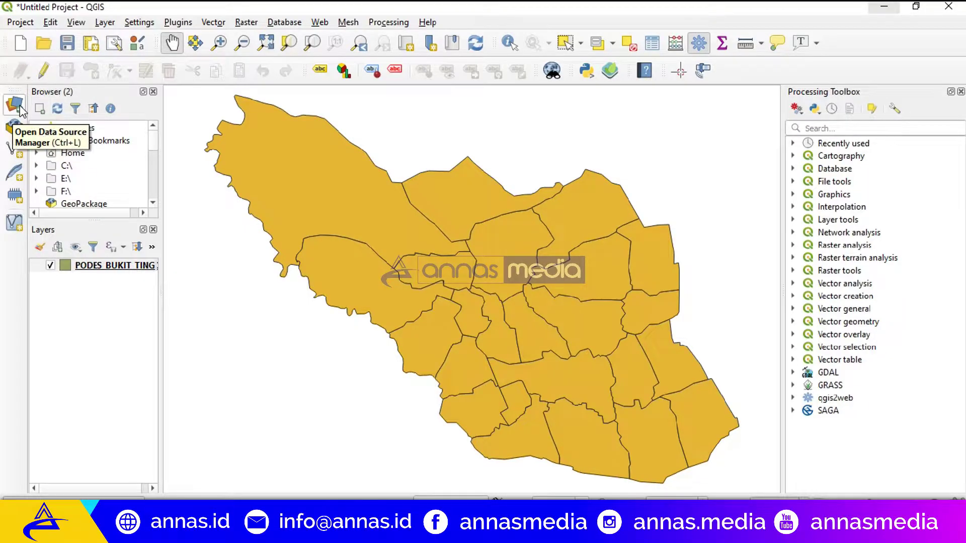
Step: Open the Data Source Manager at the Delimited Text source and reposition the dialog
click(19, 106)
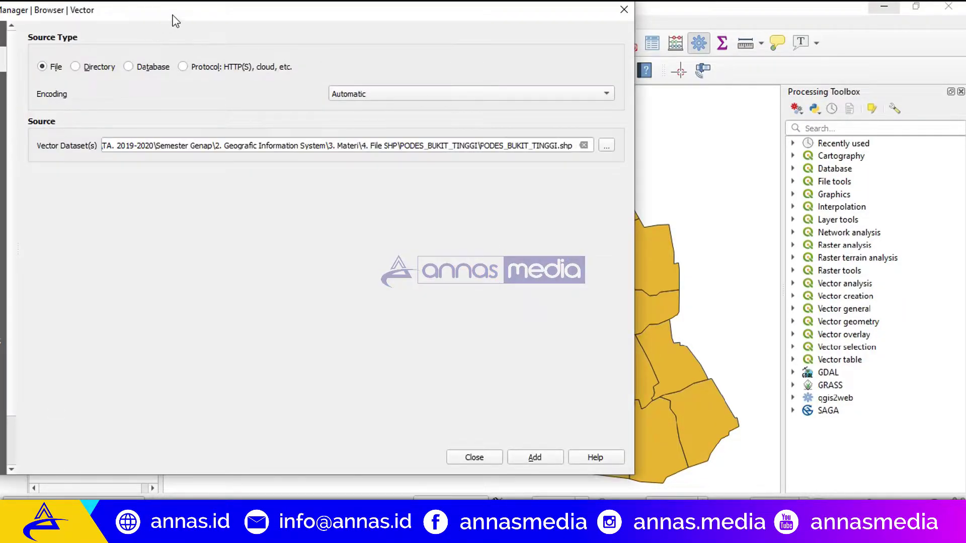
drag(173, 20, 403, 20)
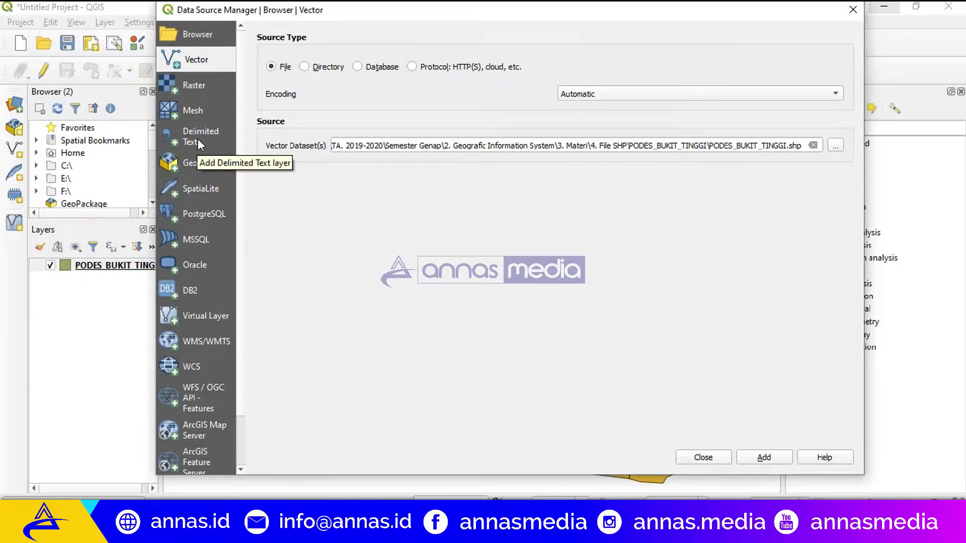
click(198, 139)
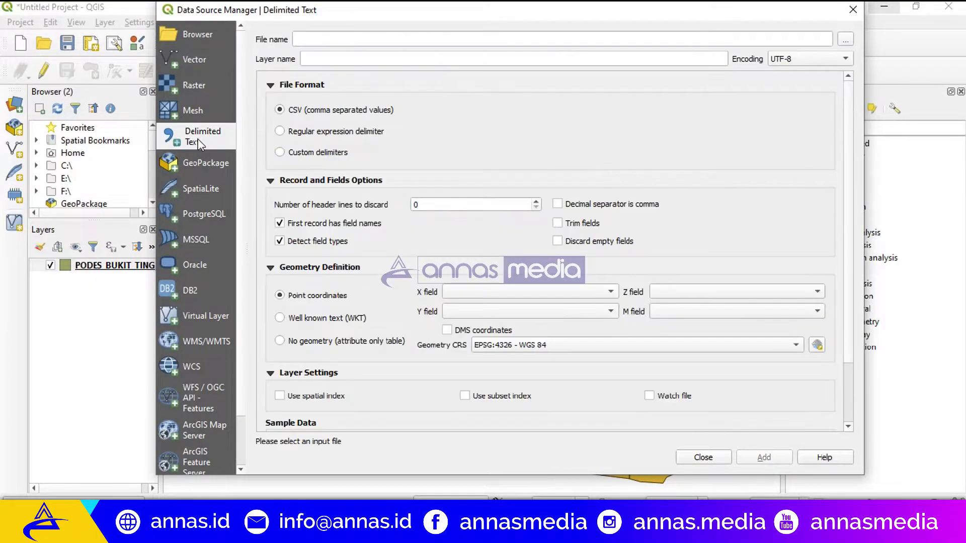
drag(627, 15, 603, 29)
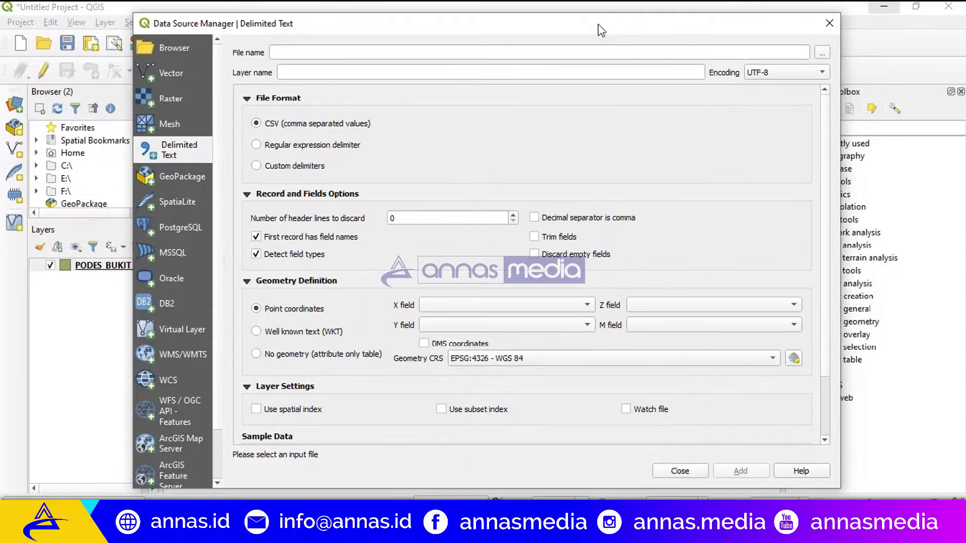
Step: Load the CSV file "Peta Sebaran Kampus di Kota Bukittinggi" from the 2. Presentasi\Lecturer - 13 folder inside 3. Materi as the input file
click(821, 53)
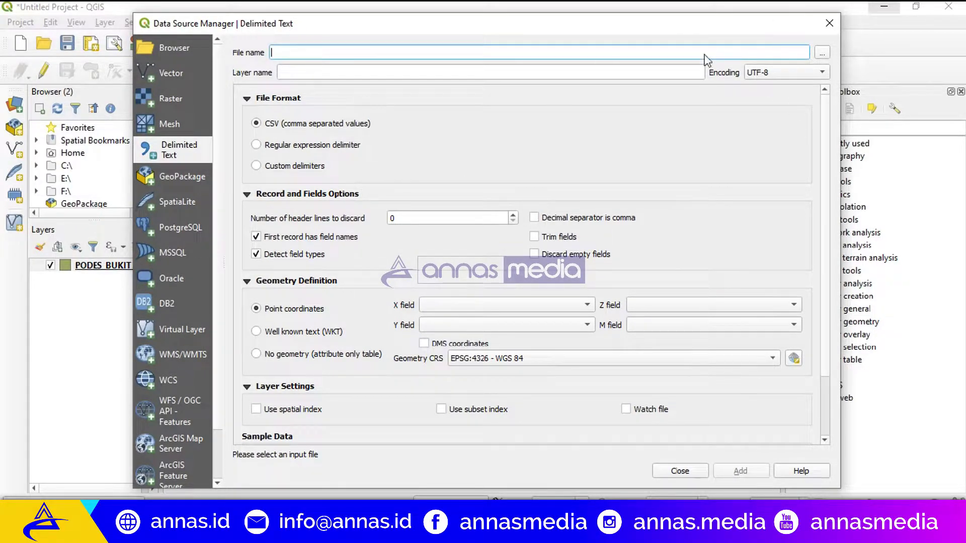
click(820, 54)
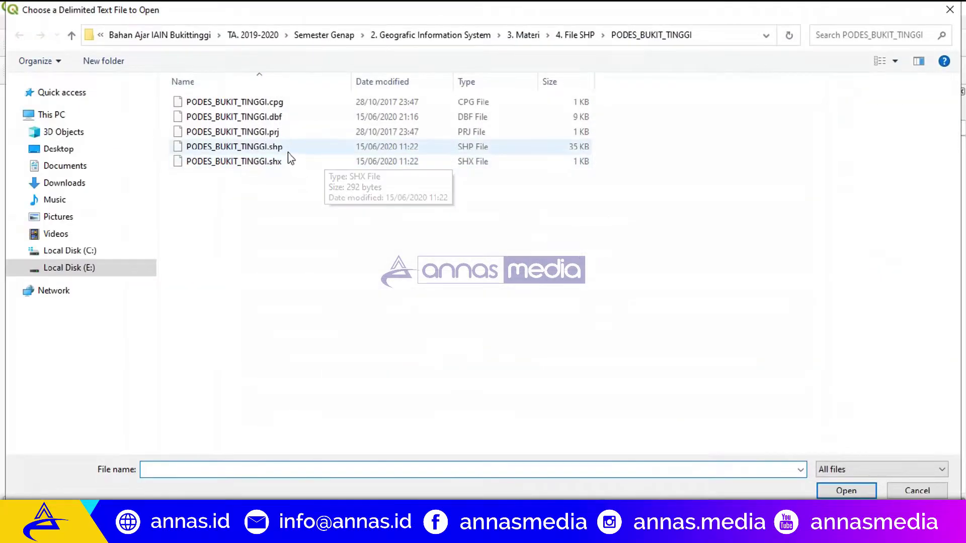
click(526, 36)
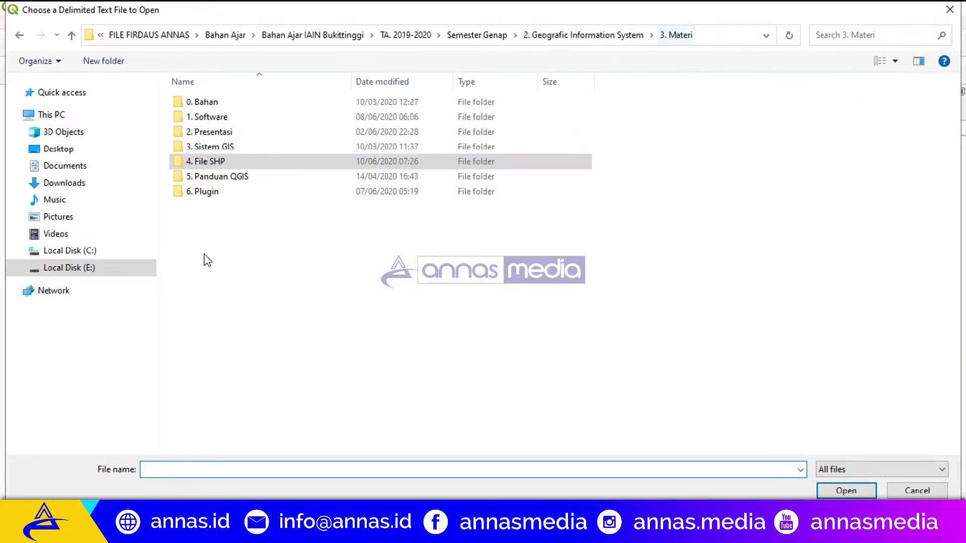
double_click(229, 135)
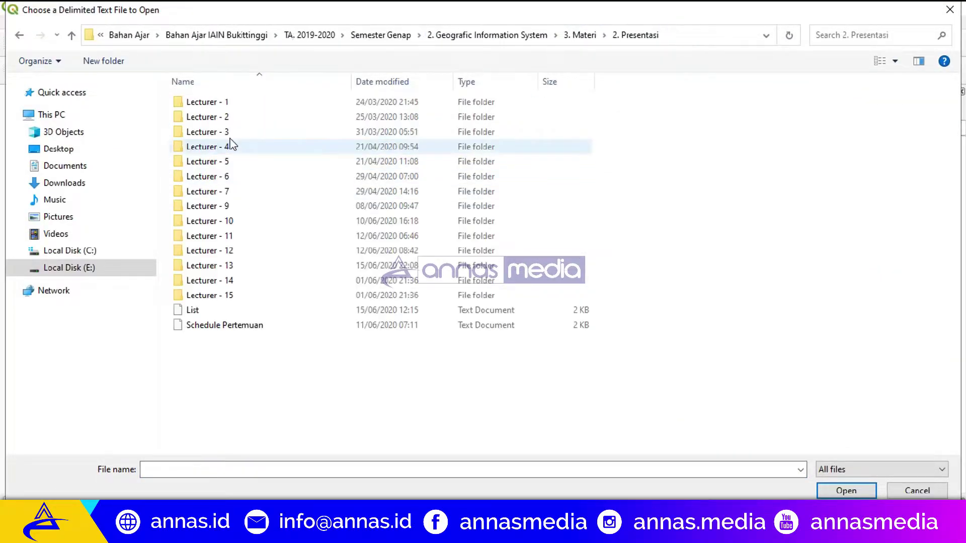
double_click(243, 267)
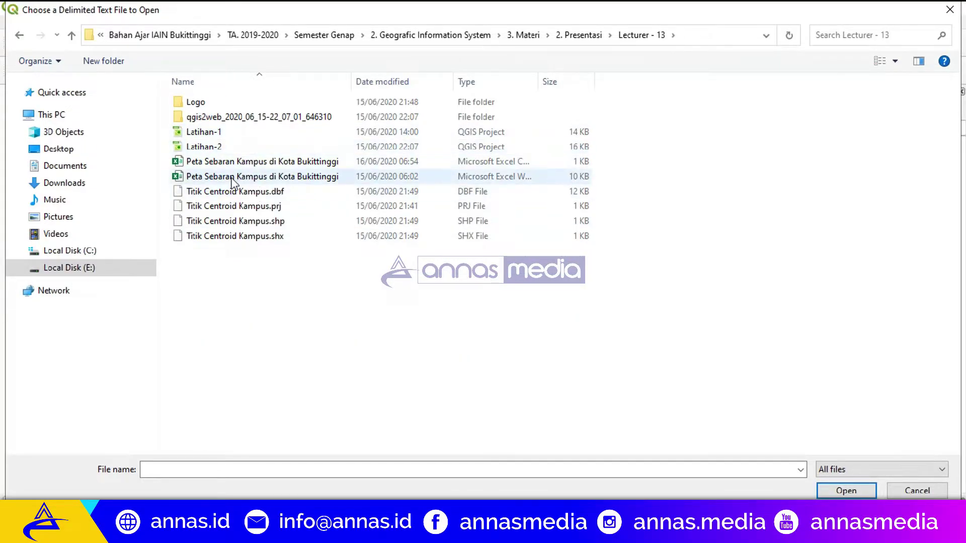
drag(351, 82, 544, 82)
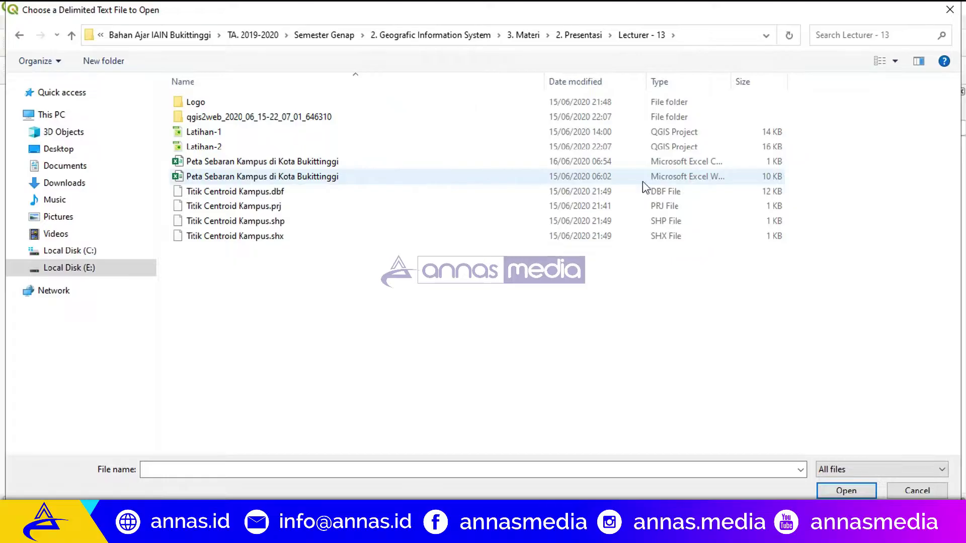
click(709, 163)
click(729, 80)
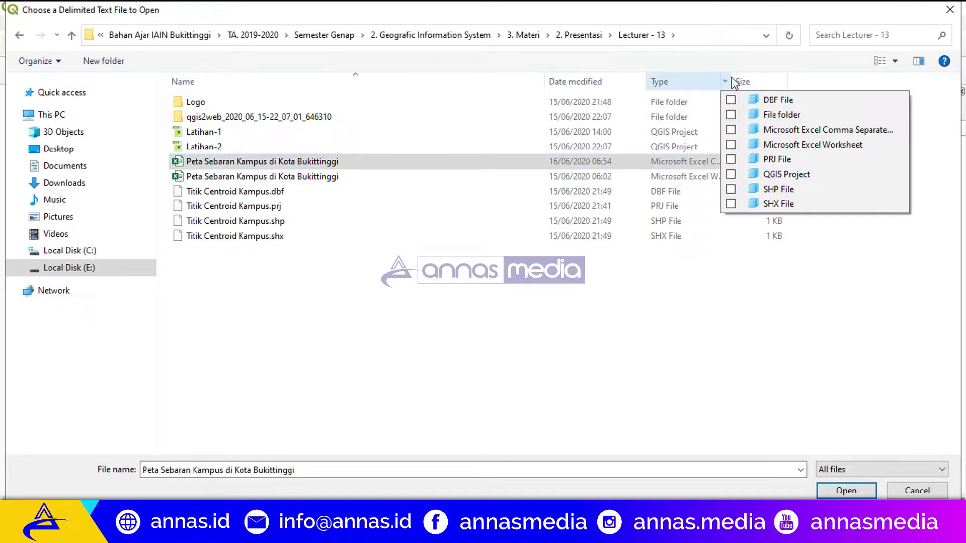
double_click(731, 78)
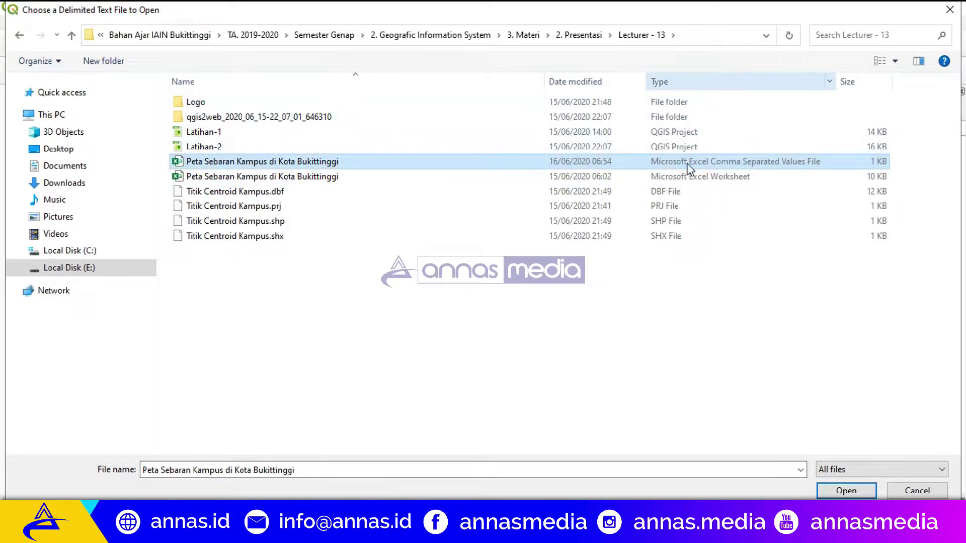
double_click(734, 172)
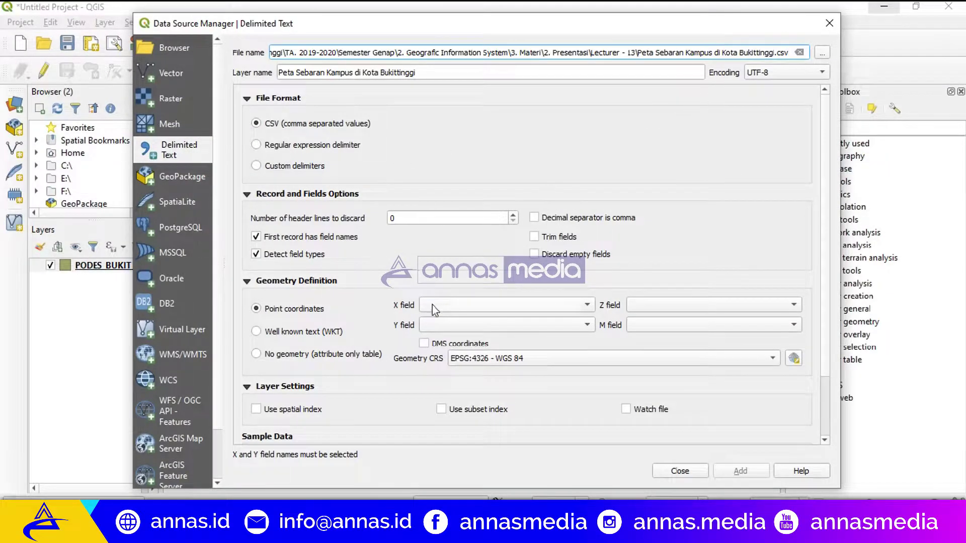
Step: Collapse the file format, record, geometry and layer settings sections to examine the CSV's sample data
click(246, 98)
click(247, 116)
click(247, 132)
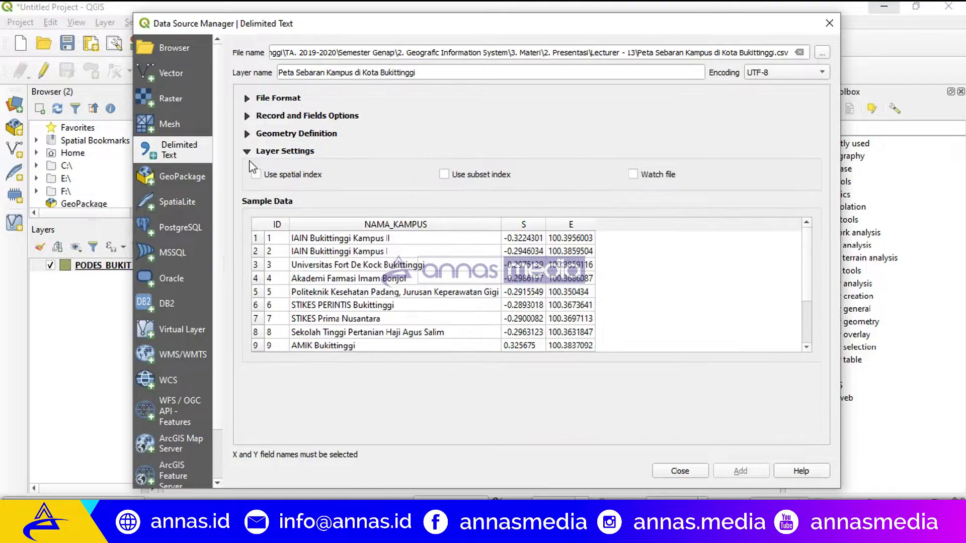
click(247, 151)
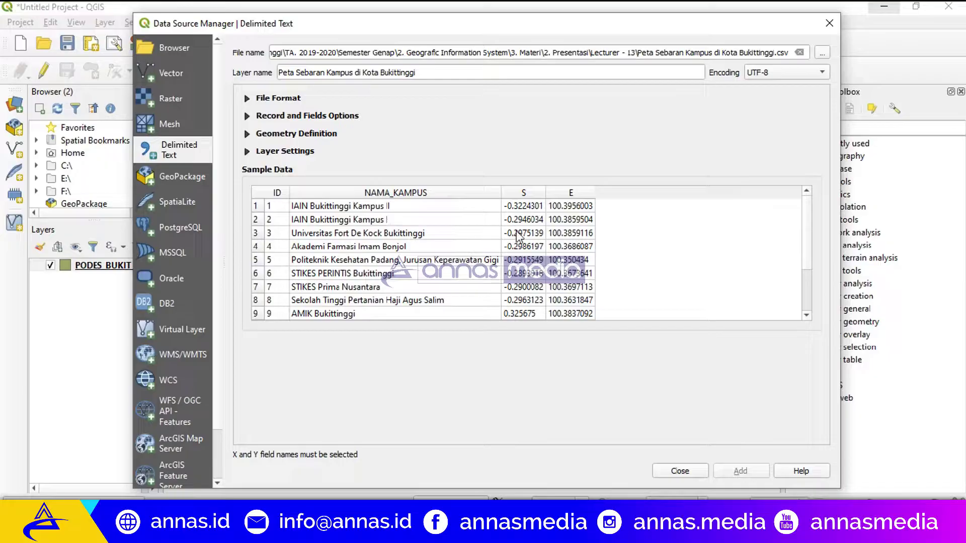
Step: Try custom delimiters with comma for the file, and return the file format to CSV (comma separated values)
click(248, 101)
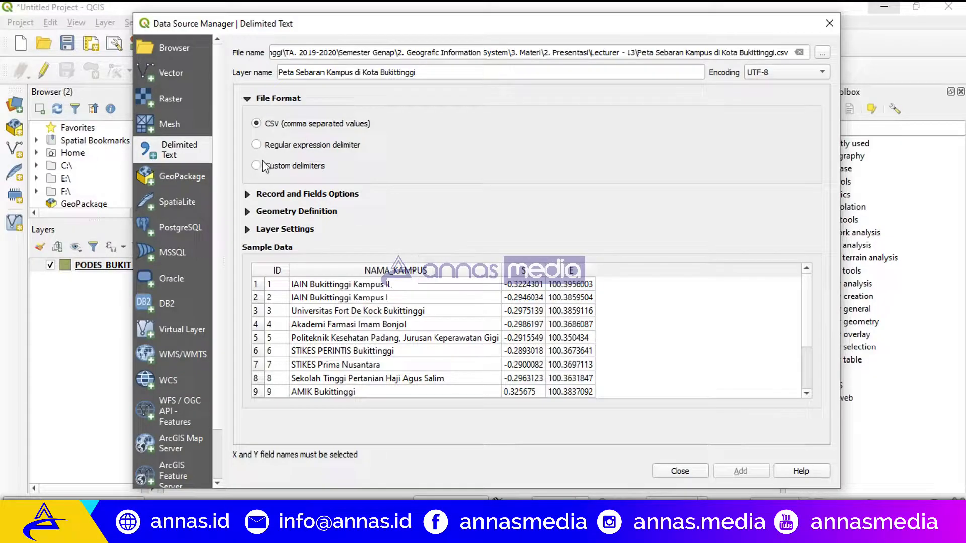
click(261, 164)
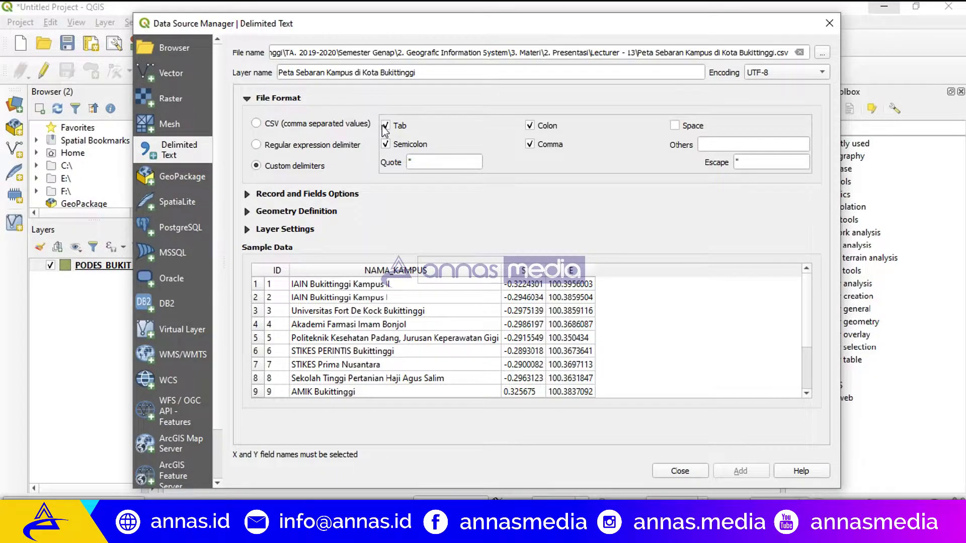
click(385, 144)
click(529, 126)
click(530, 144)
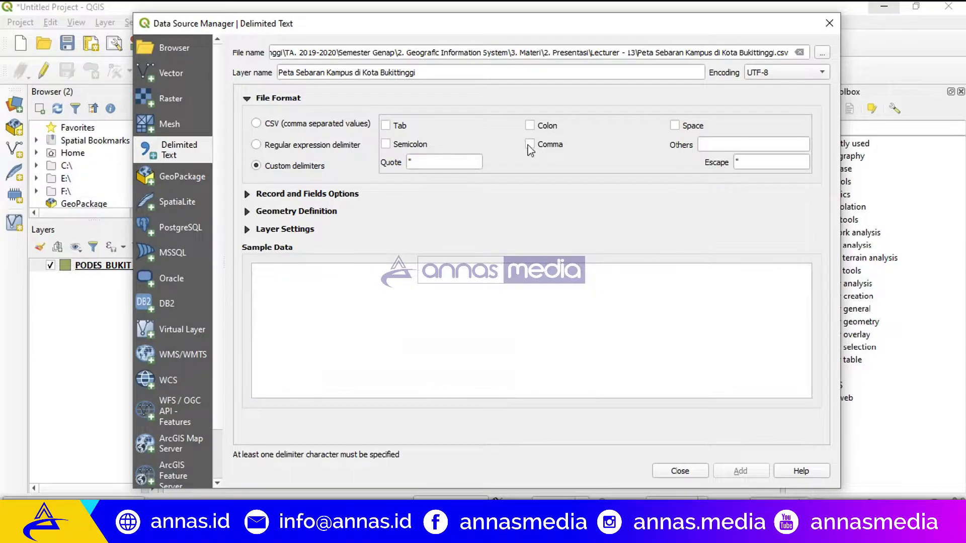
click(529, 143)
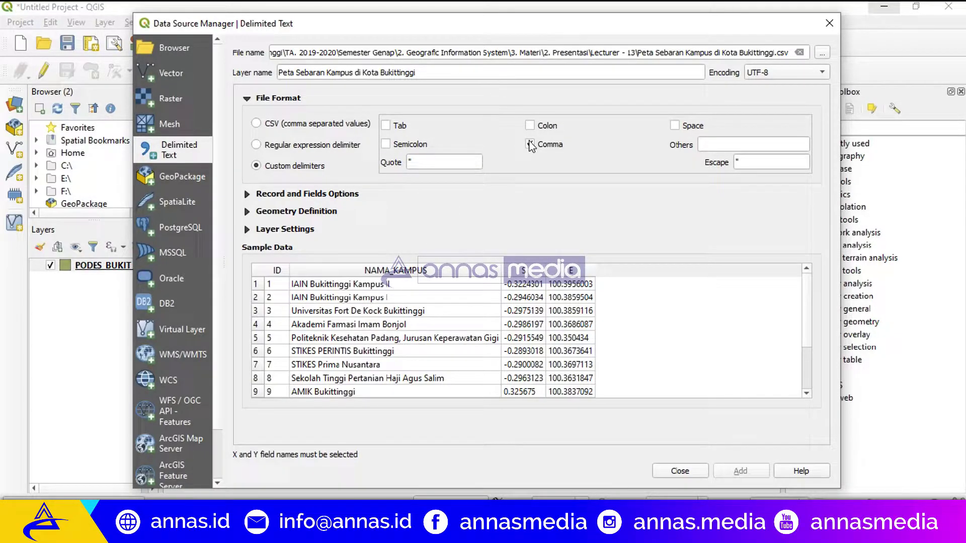
click(385, 126)
click(530, 126)
click(257, 124)
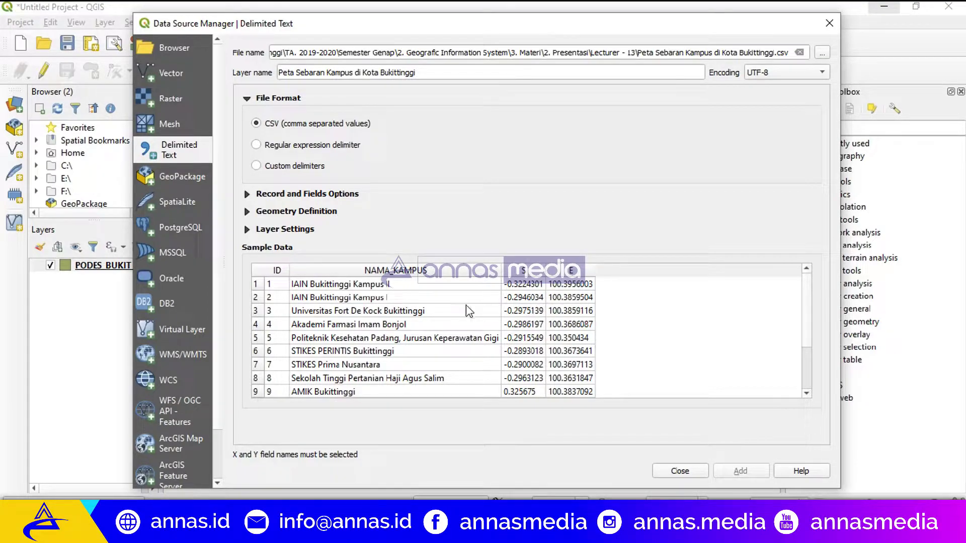
Step: Check the record and field options, and define the point coordinates with E as the X field and S as the Y field
click(248, 100)
click(248, 115)
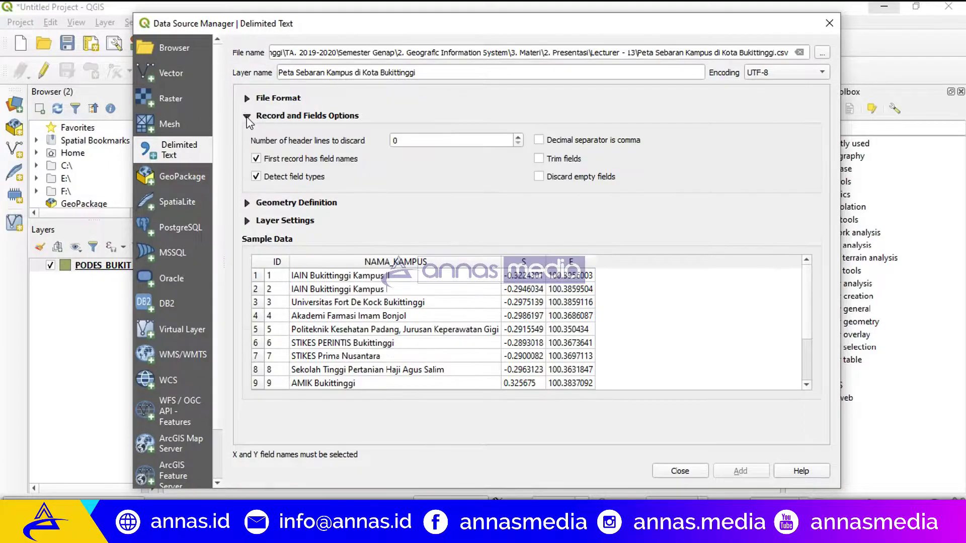
click(247, 117)
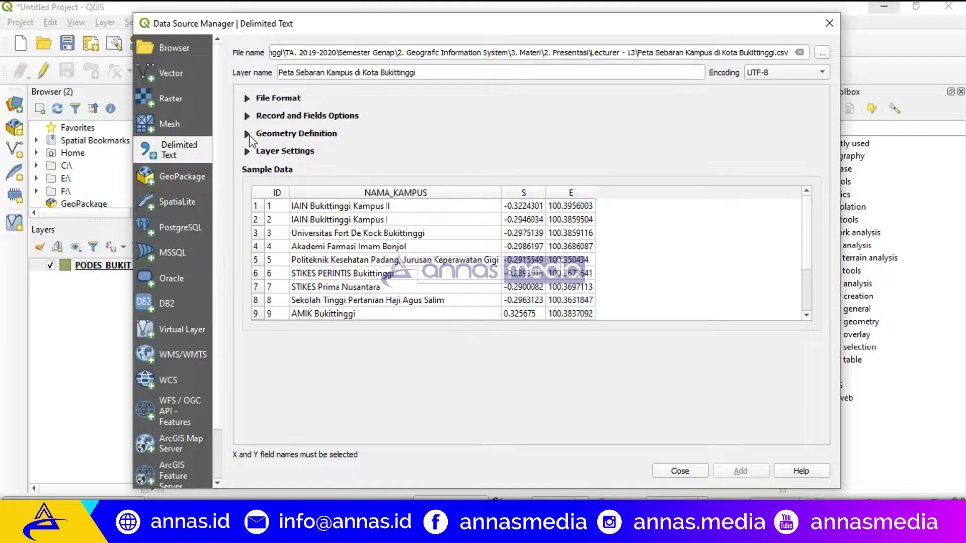
click(247, 134)
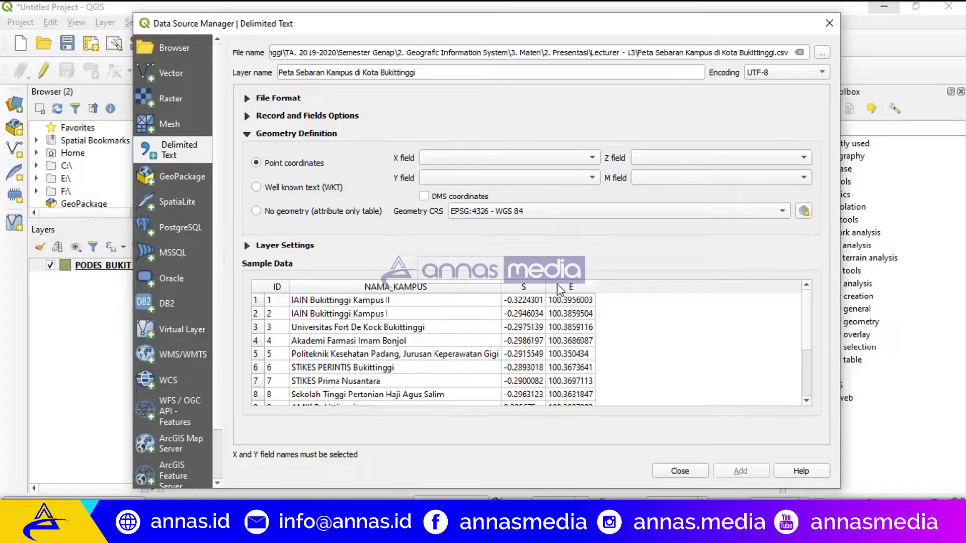
drag(546, 286, 679, 291)
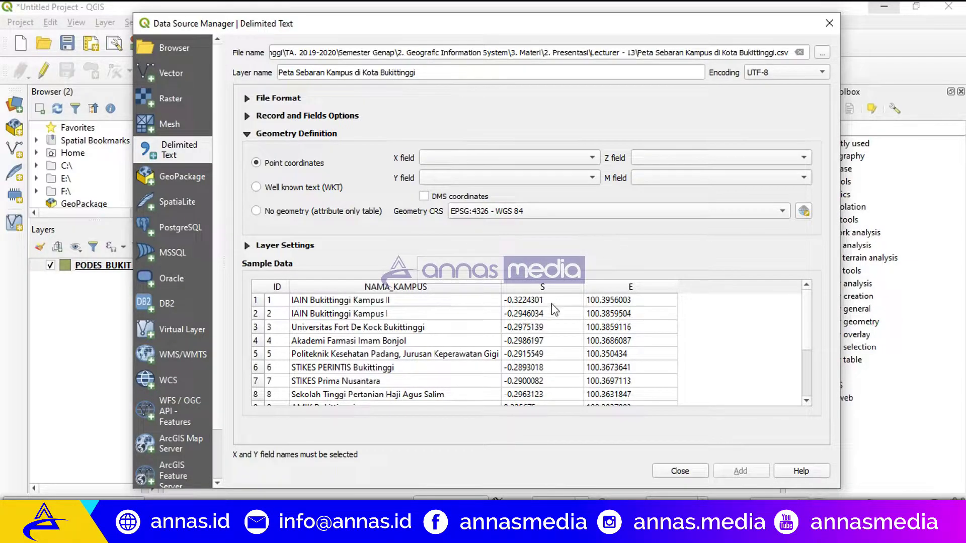
click(458, 158)
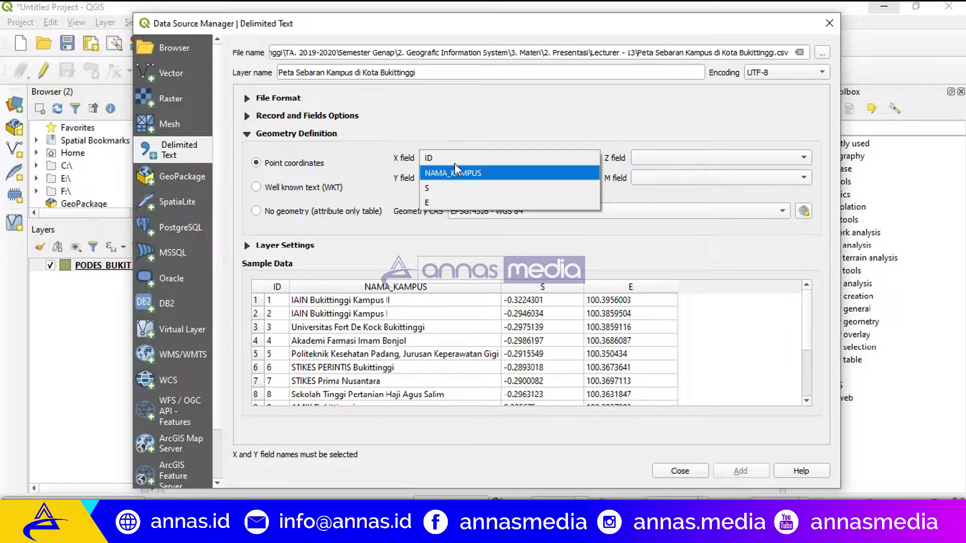
click(433, 202)
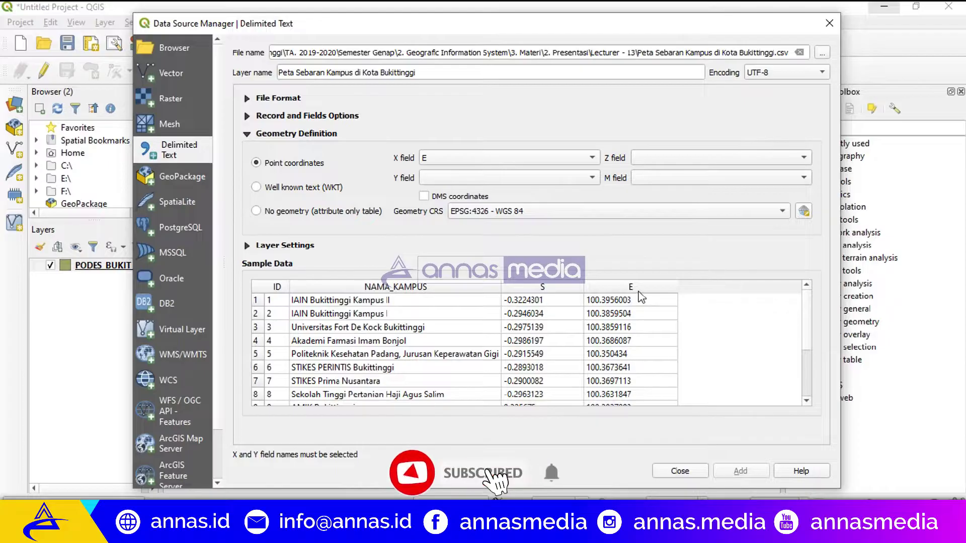
click(433, 179)
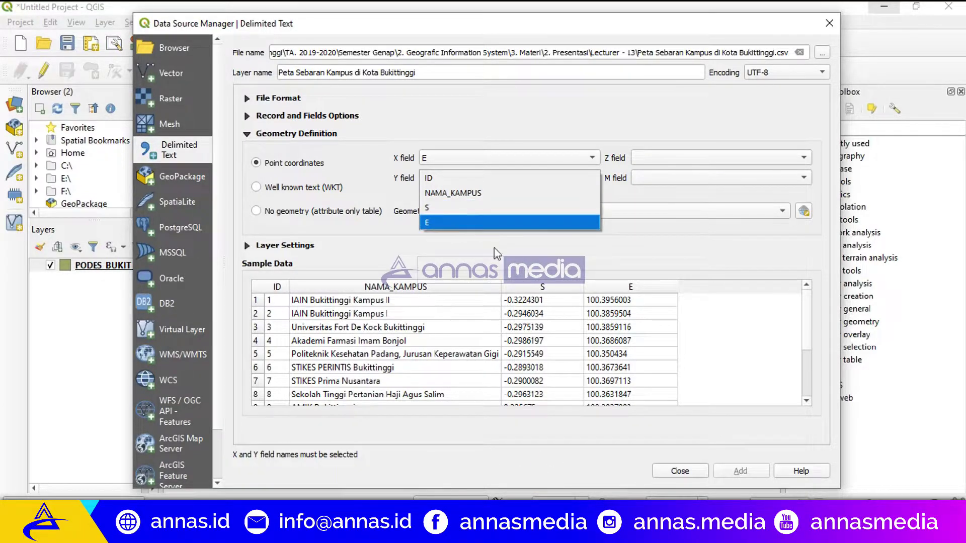
click(480, 208)
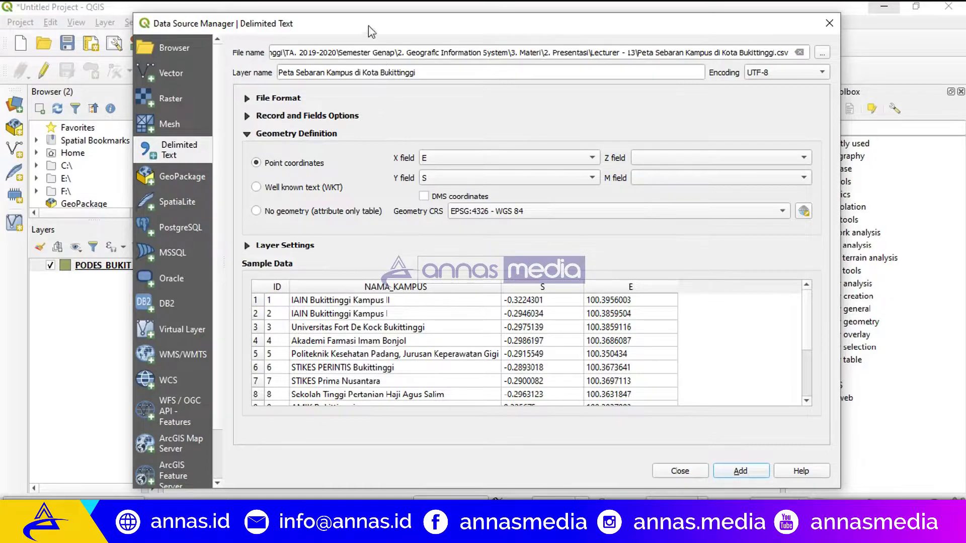
Step: Choose WGS 84 (EPSG:4326) as the geometry CRS from the recently used coordinate reference systems
drag(365, 21, 326, 18)
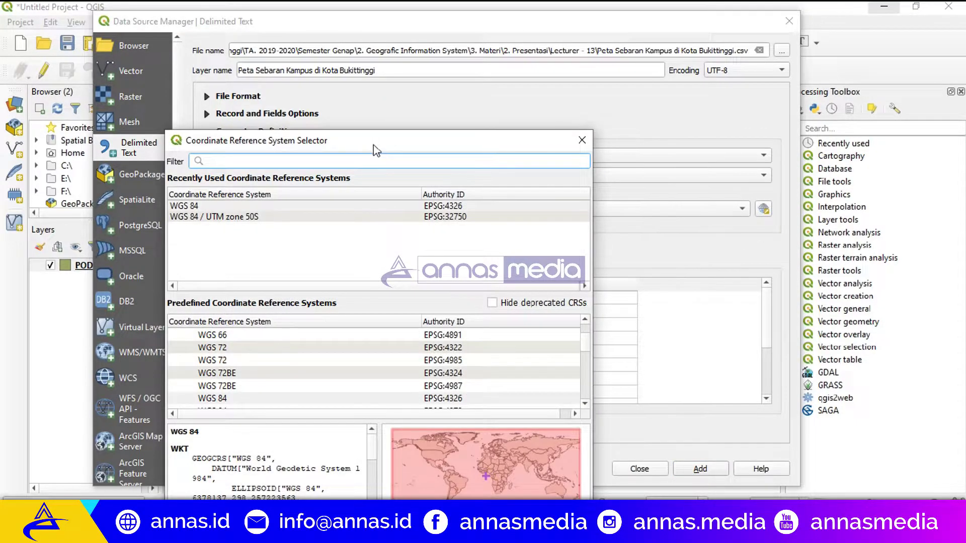
click(324, 205)
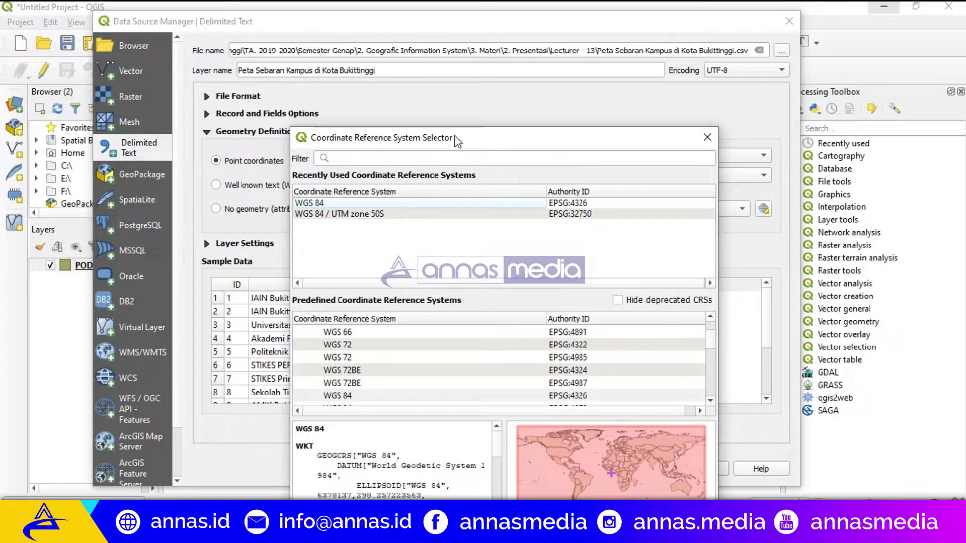
drag(455, 139, 446, 226)
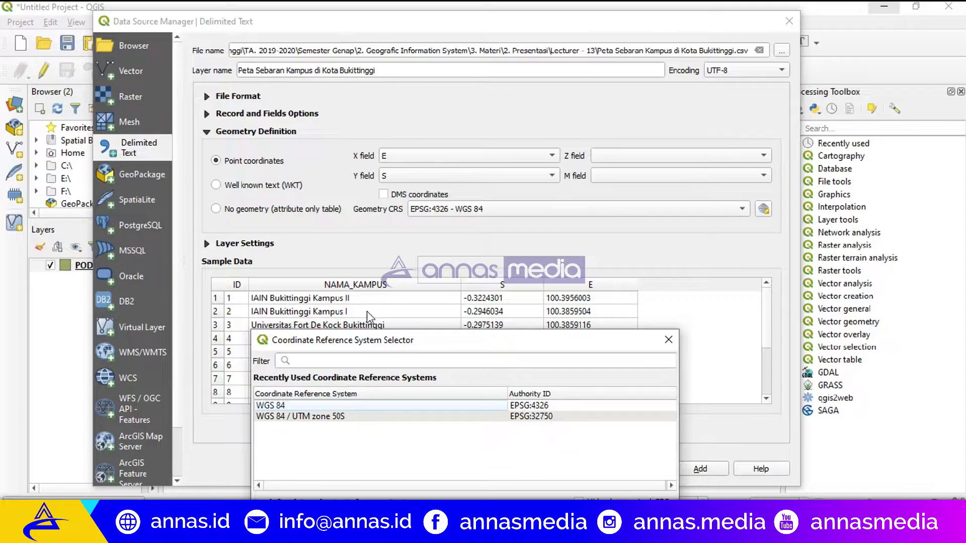
double_click(291, 406)
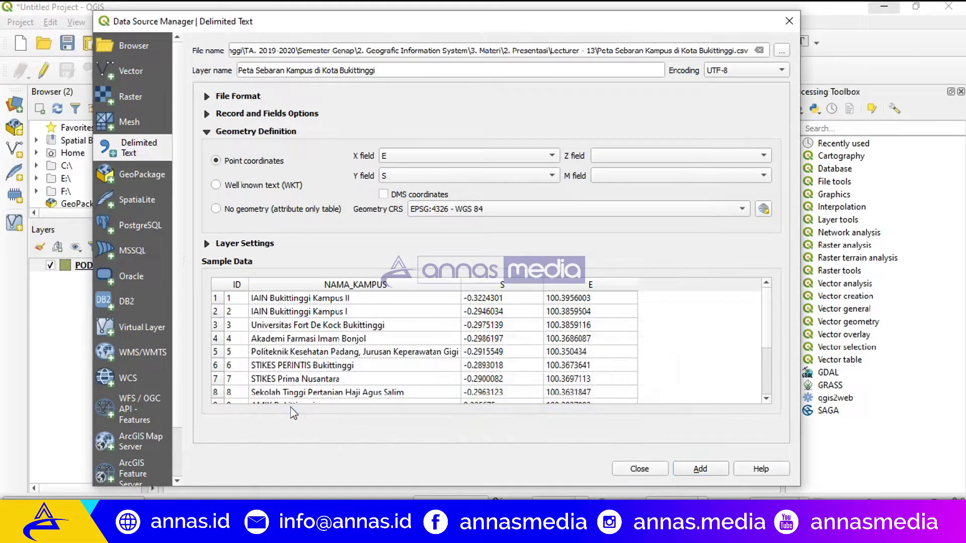
Step: Adjust the sample table's coordinate columns and add the campus CSV to the project as a point layer
drag(505, 284, 538, 284)
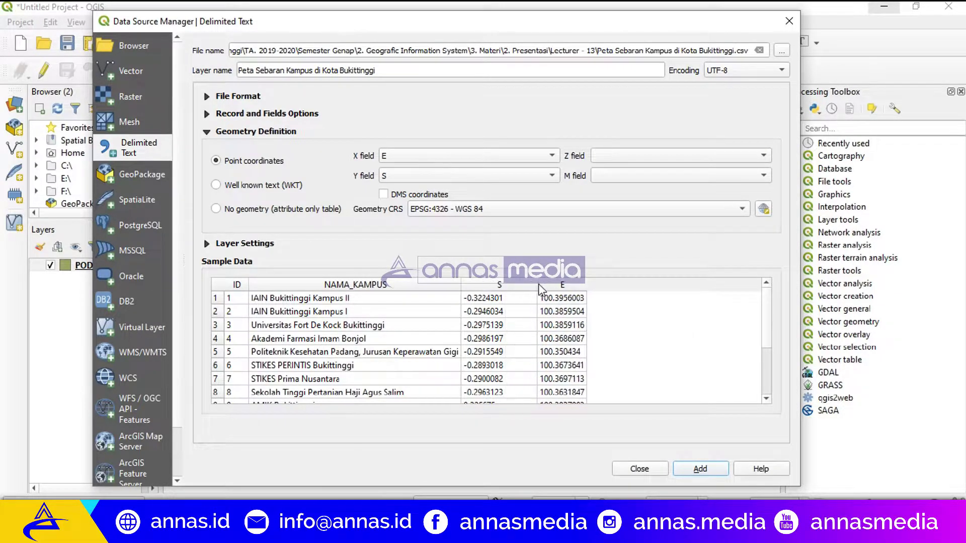
click(585, 283)
drag(513, 21, 453, 23)
click(642, 463)
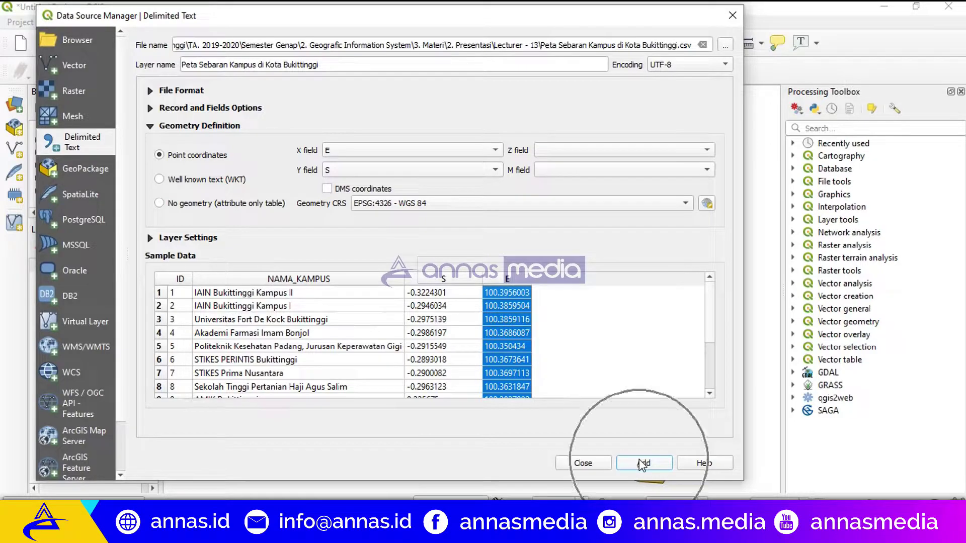
click(642, 464)
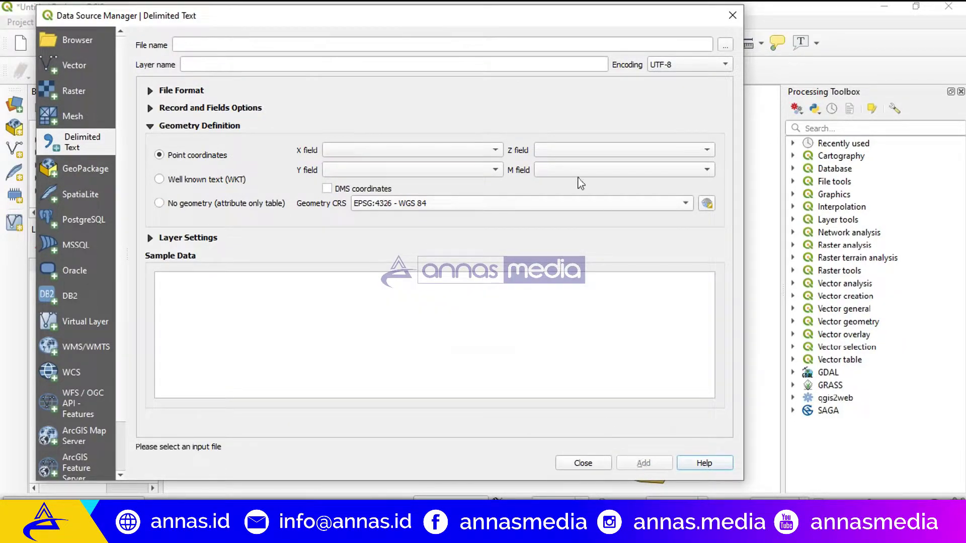
Step: Check the campus points on the map behind the data source dialog and close the dialog
drag(572, 16, 189, 69)
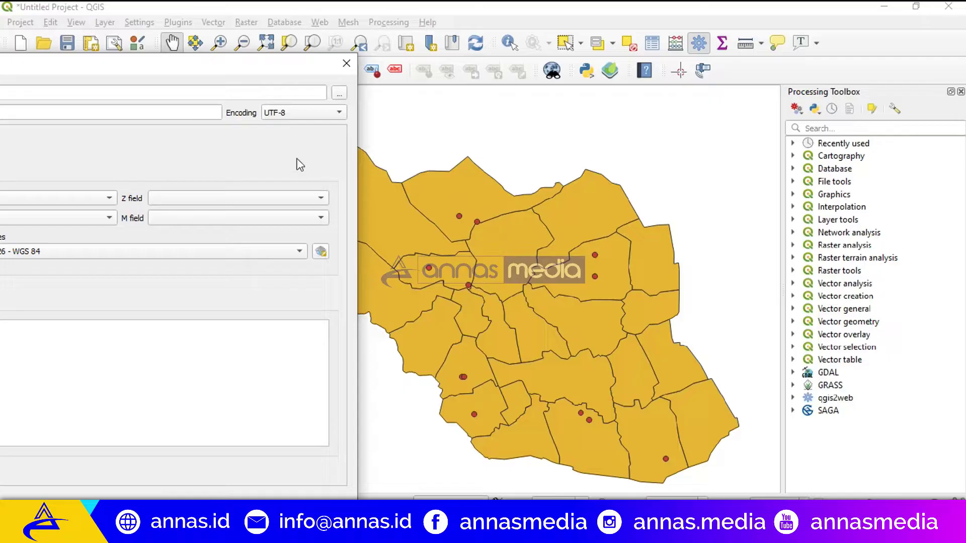
drag(222, 57, 656, 4)
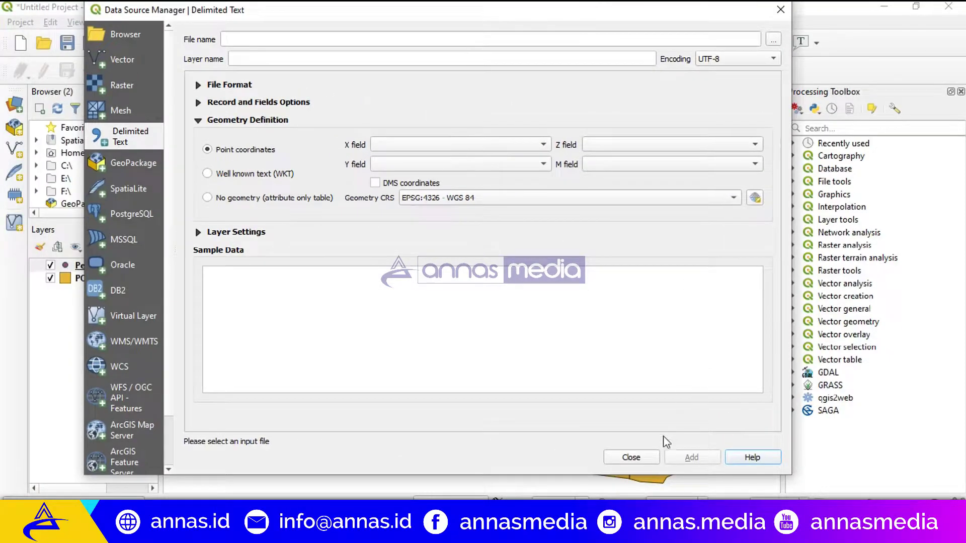
click(631, 458)
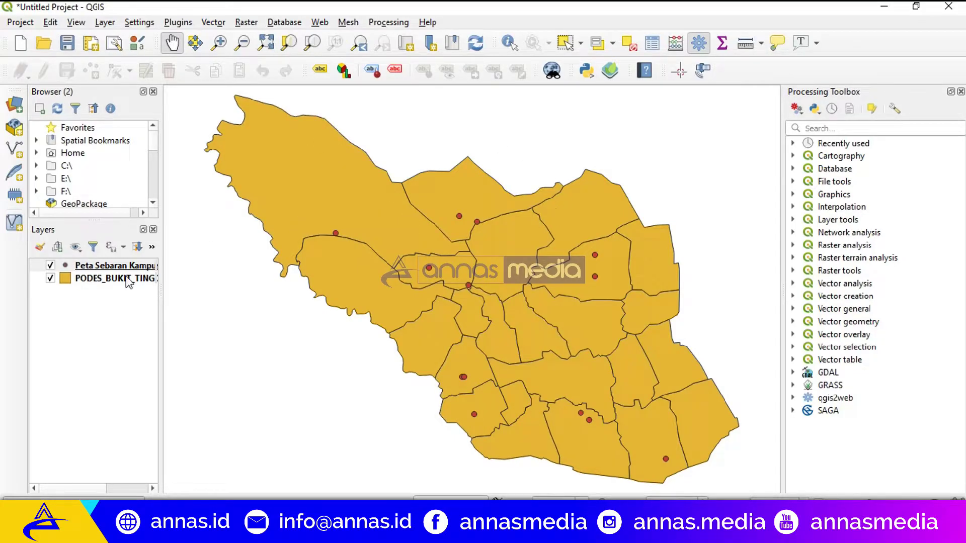
Step: Compare the two layers by selecting each and switching the campus point layer's visibility off and on
click(101, 279)
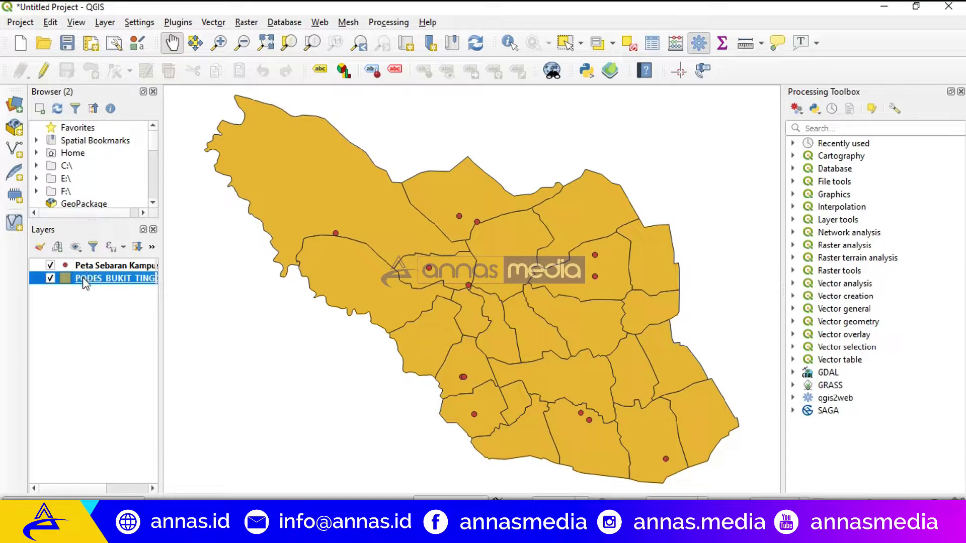
click(97, 265)
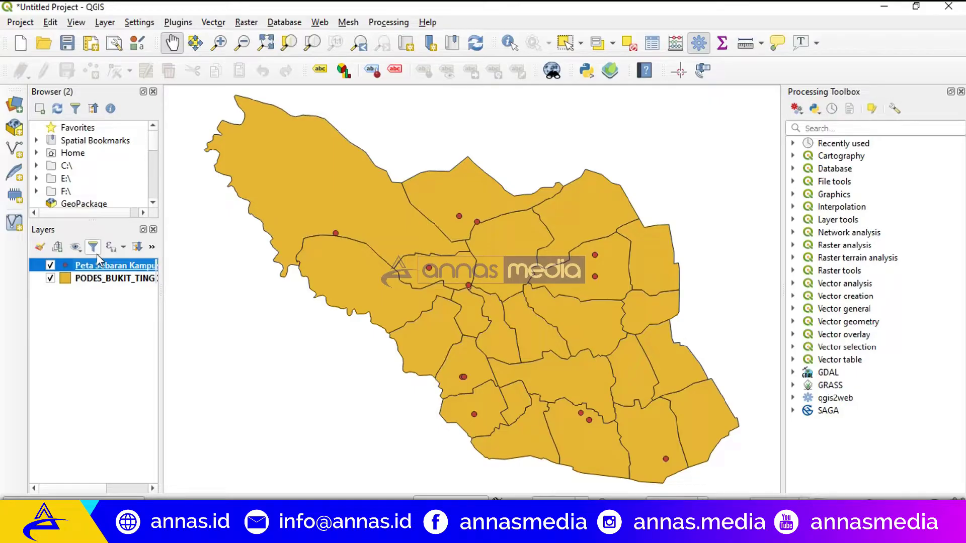
click(50, 265)
click(50, 265)
Step: Set the PODES_BUKIT_TINGGI layer's symbology to Categorized with KECAMATAN as the value
click(101, 281)
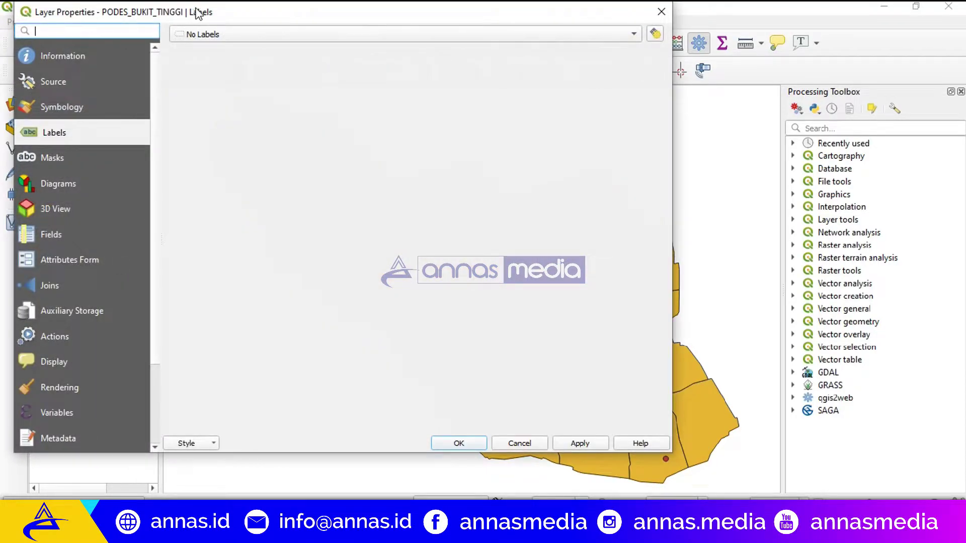
drag(216, 13, 220, 33)
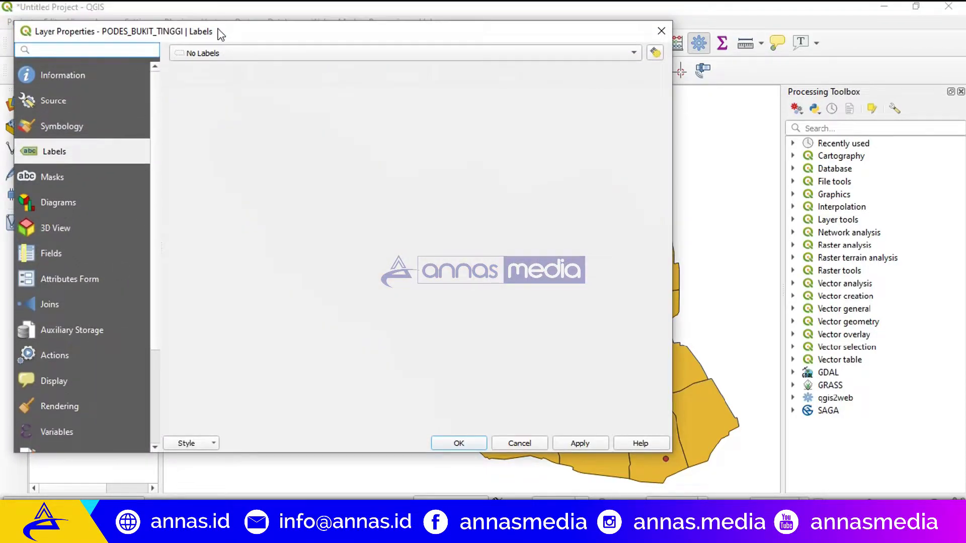
click(106, 128)
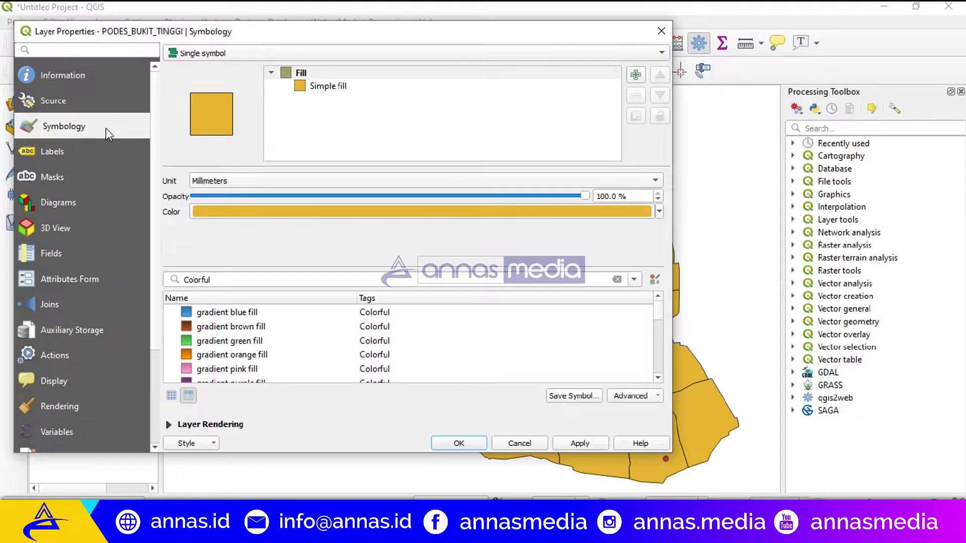
click(249, 55)
click(236, 68)
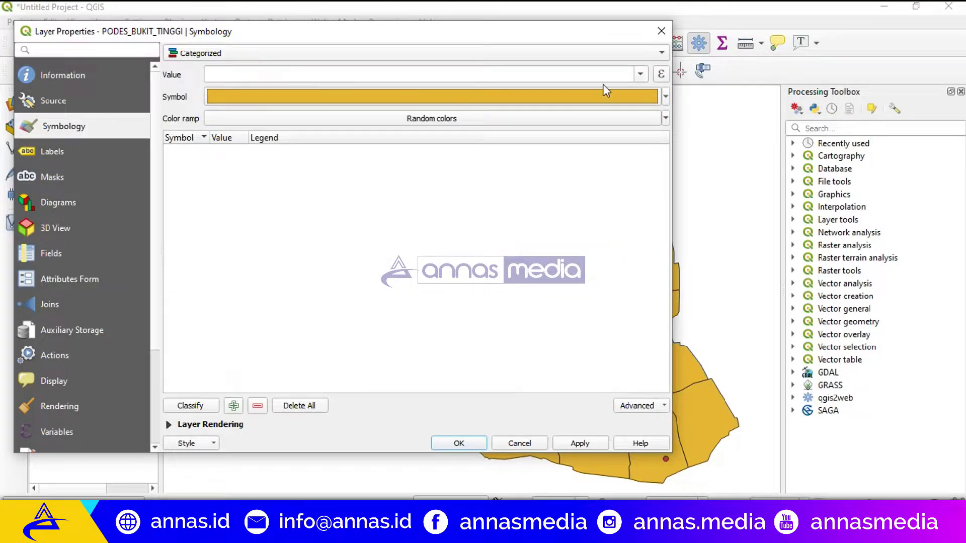
click(640, 75)
click(586, 109)
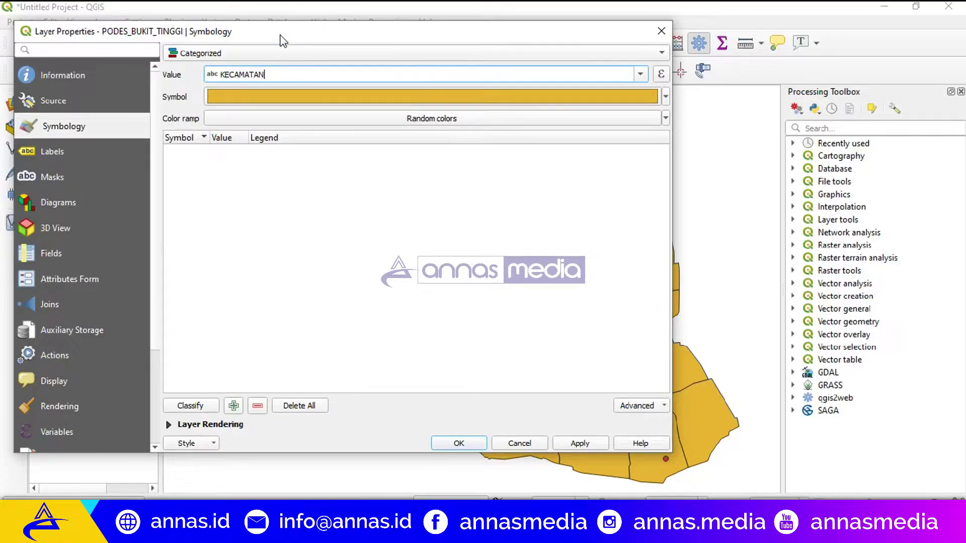
Step: Classify the KECAMATAN values, remove the empty category, and widen the value column to show the full names
drag(280, 37, 439, 49)
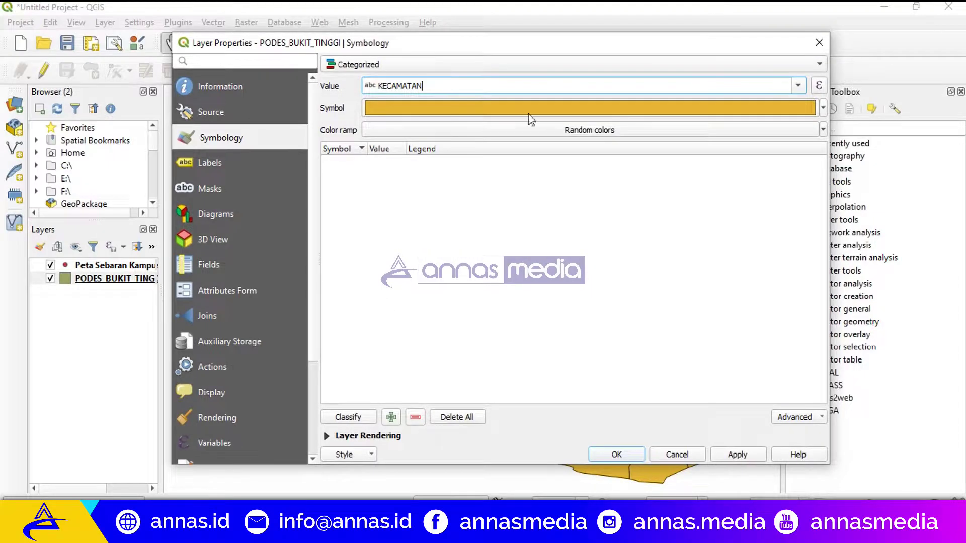
click(369, 419)
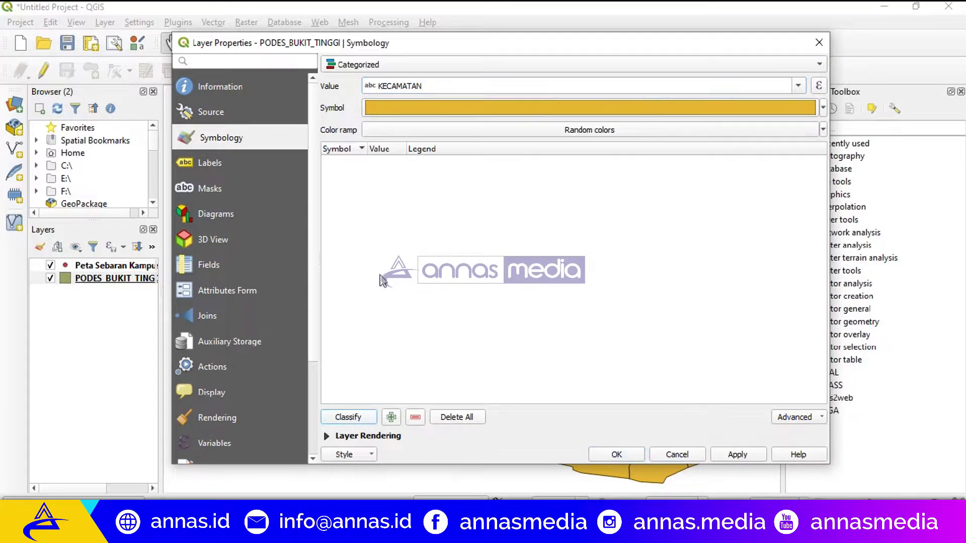
click(375, 201)
click(416, 416)
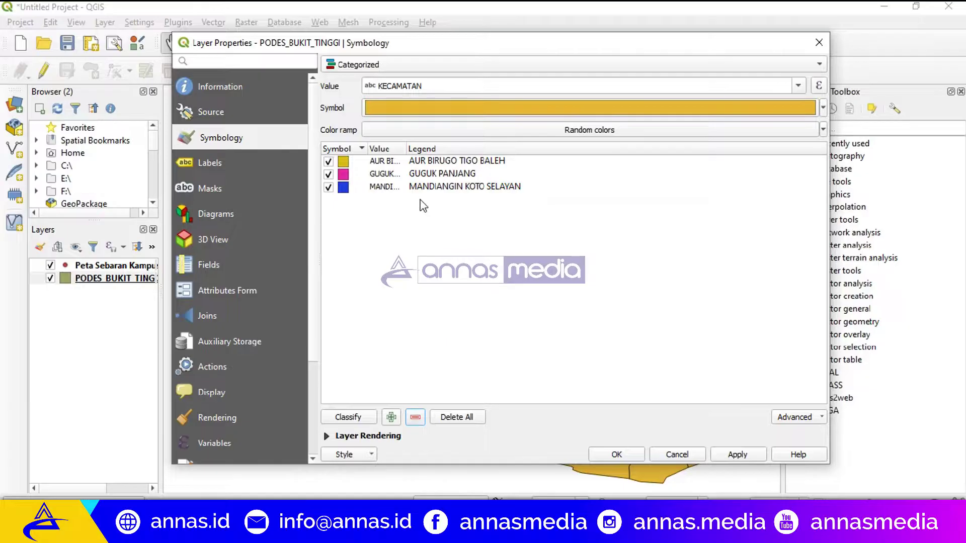
drag(407, 151, 598, 151)
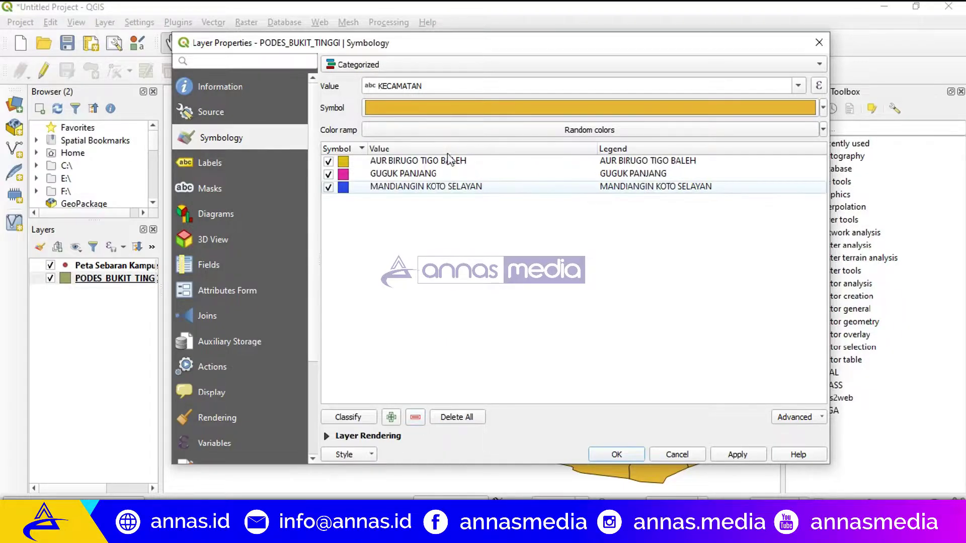
Step: Change the base symbol's fill colour to near-white and apply the categorized symbology to the district layer
click(823, 107)
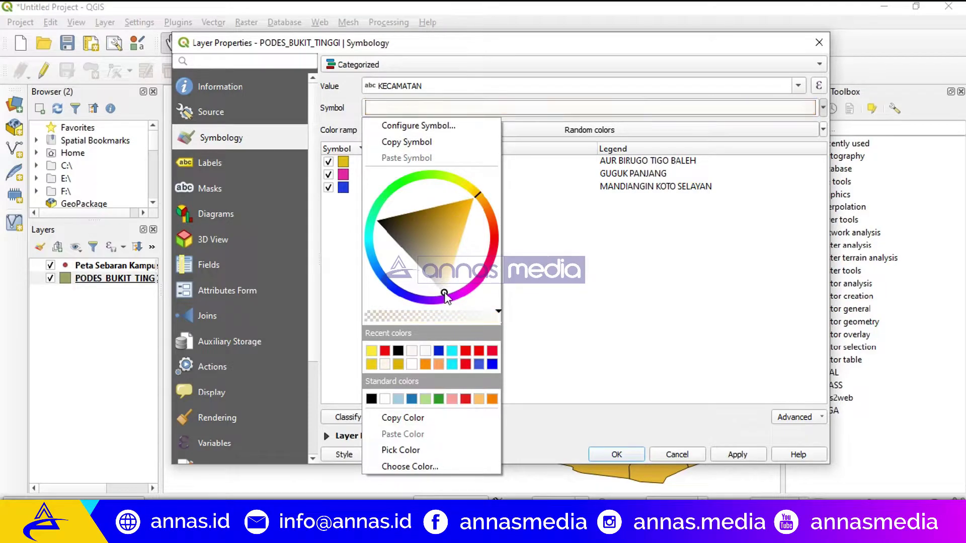
click(679, 409)
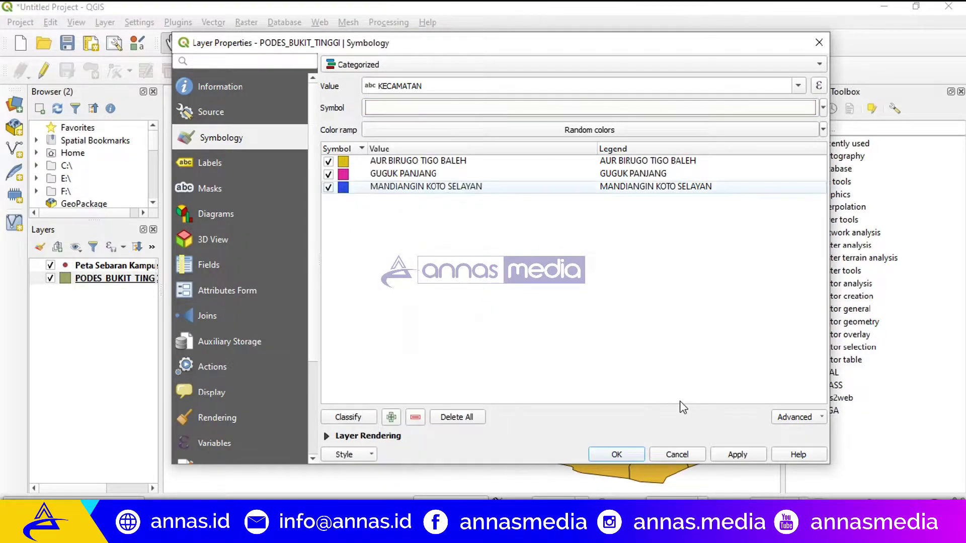
click(734, 455)
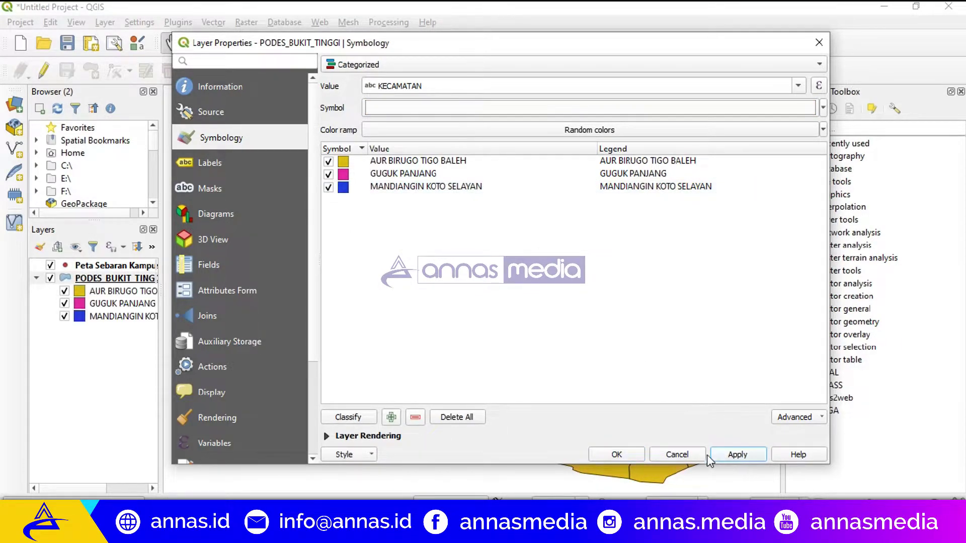
click(616, 454)
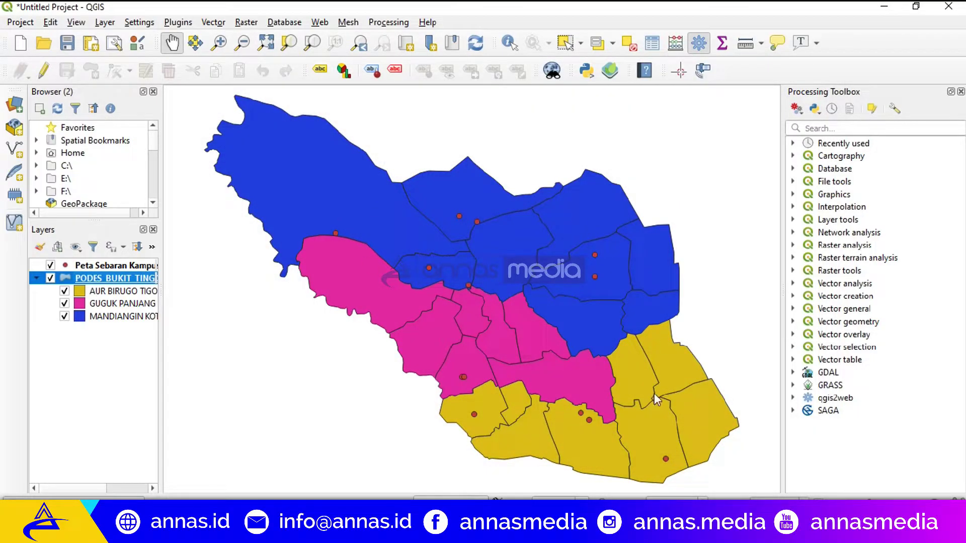
Step: Label the PODES_BUKIT_TINGGI polygons with single labels from the KECAMATAN field, keeping the default text format, and apply them
double_click(127, 309)
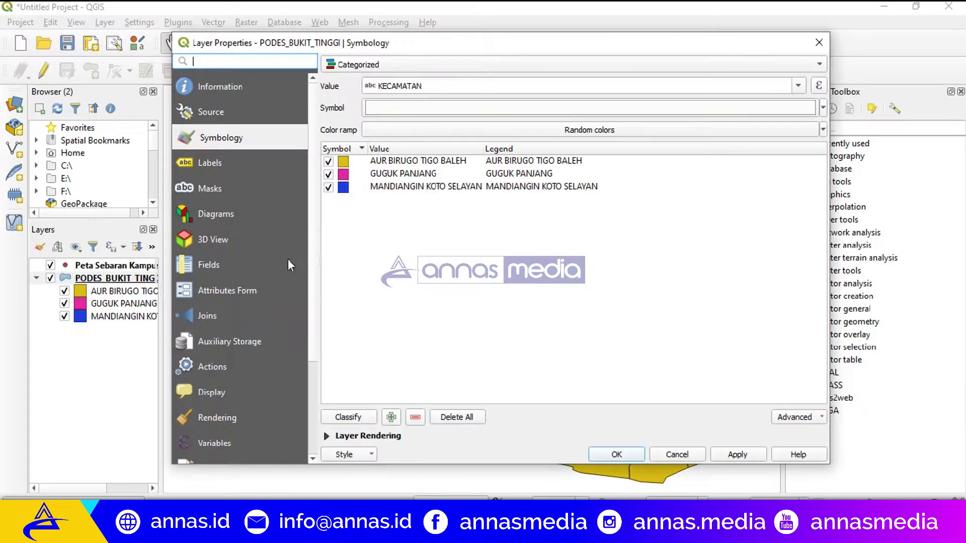
click(219, 188)
click(295, 173)
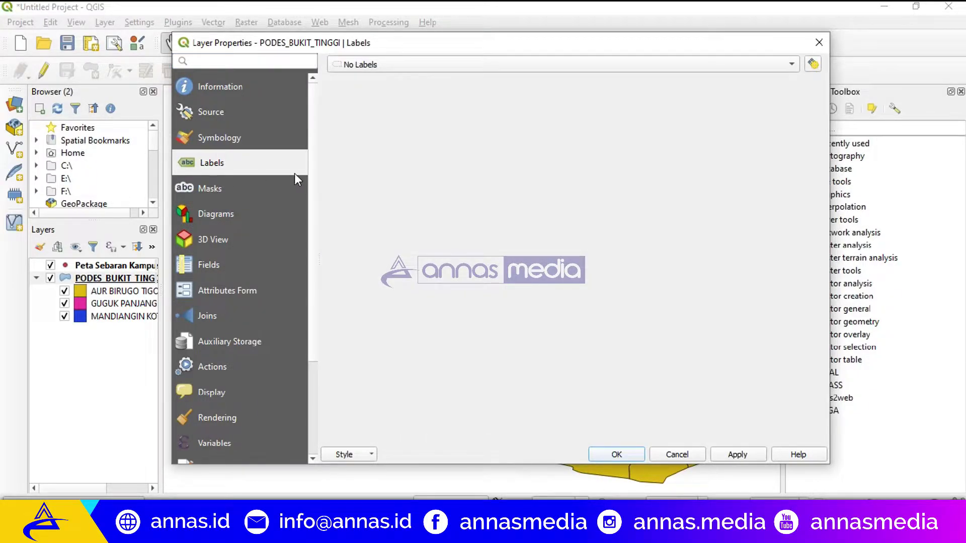
click(393, 58)
click(397, 77)
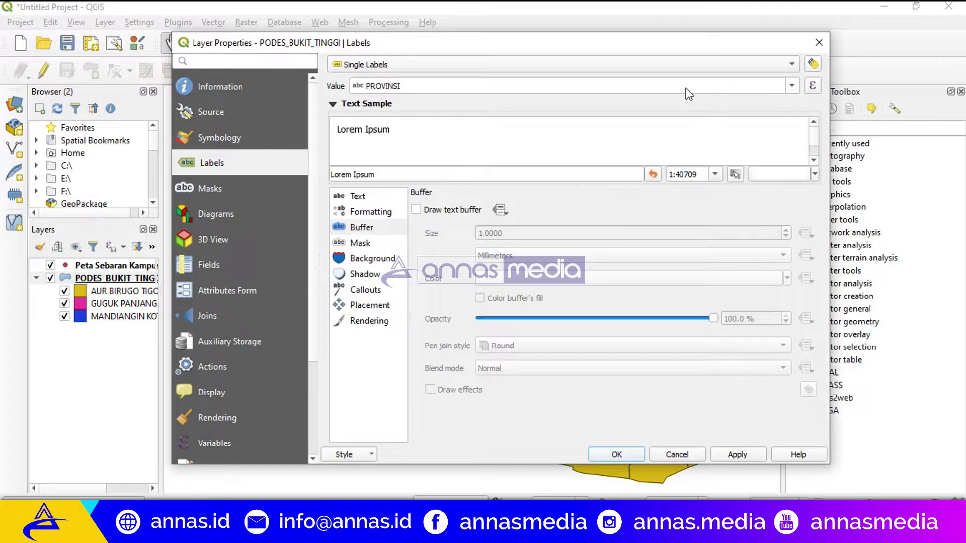
click(792, 85)
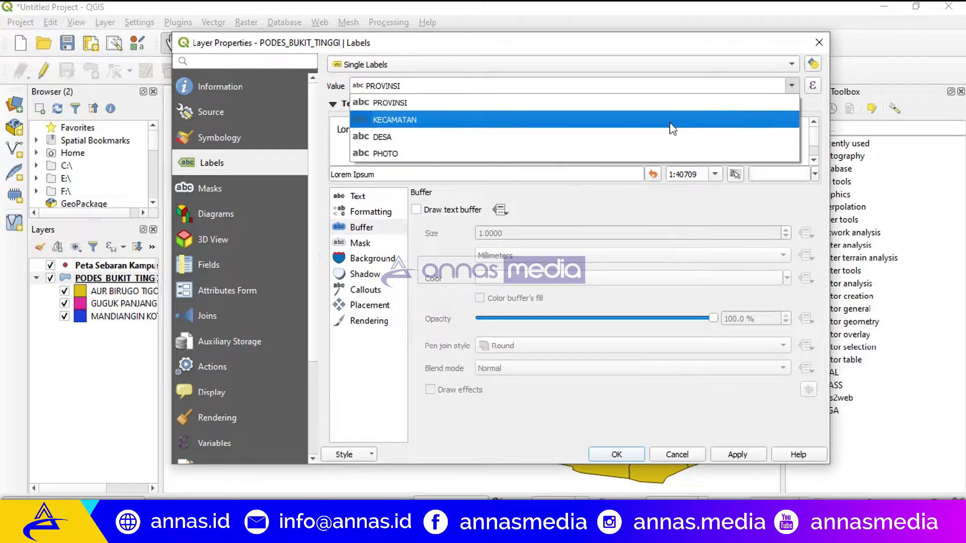
click(396, 122)
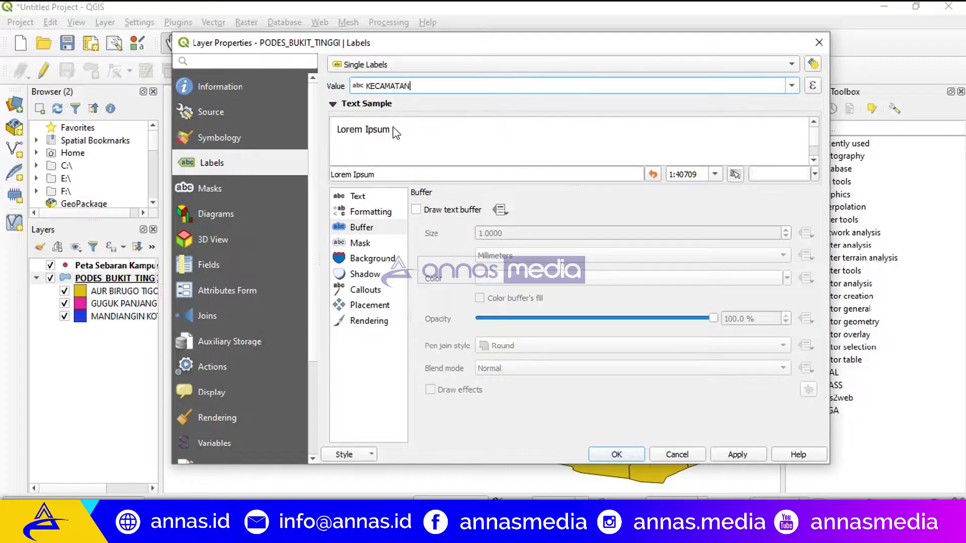
click(371, 200)
click(370, 203)
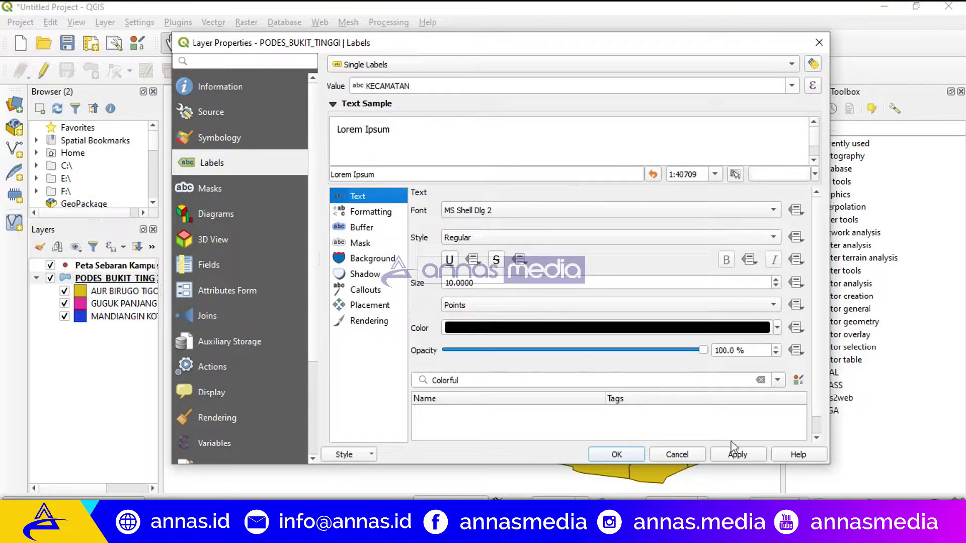
click(736, 456)
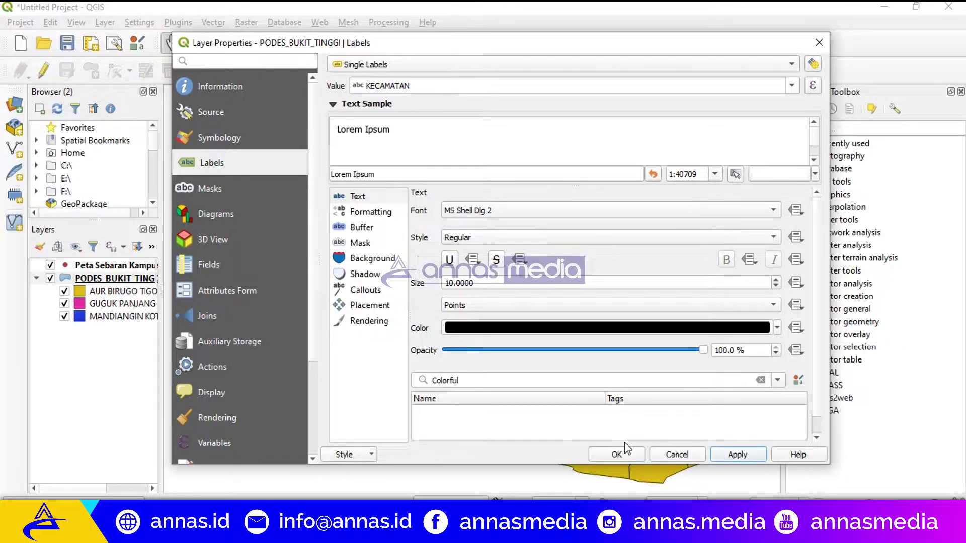
click(618, 455)
Step: Check the labels on the map, turn on the text buffer for the KECAMATAN labels, and apply it
drag(421, 44, 456, 348)
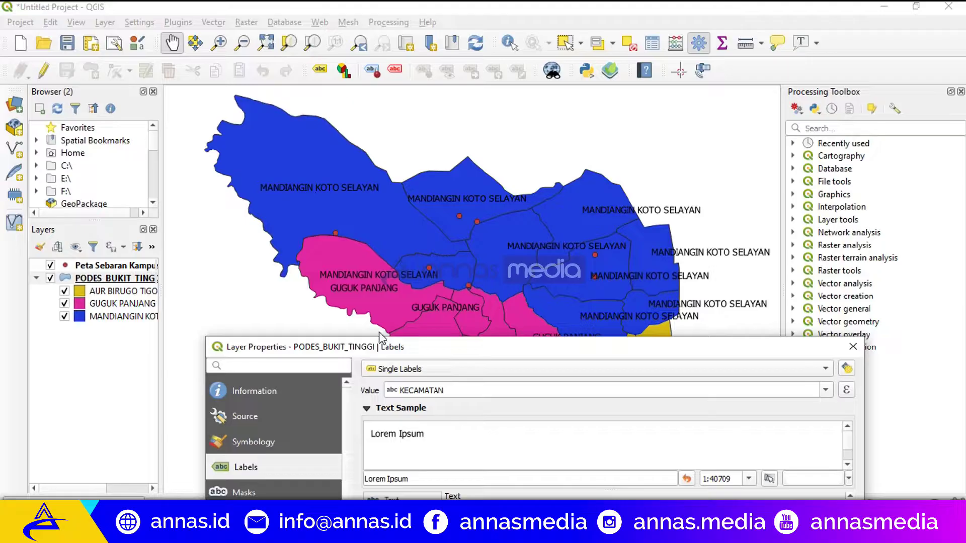
drag(380, 352, 385, 48)
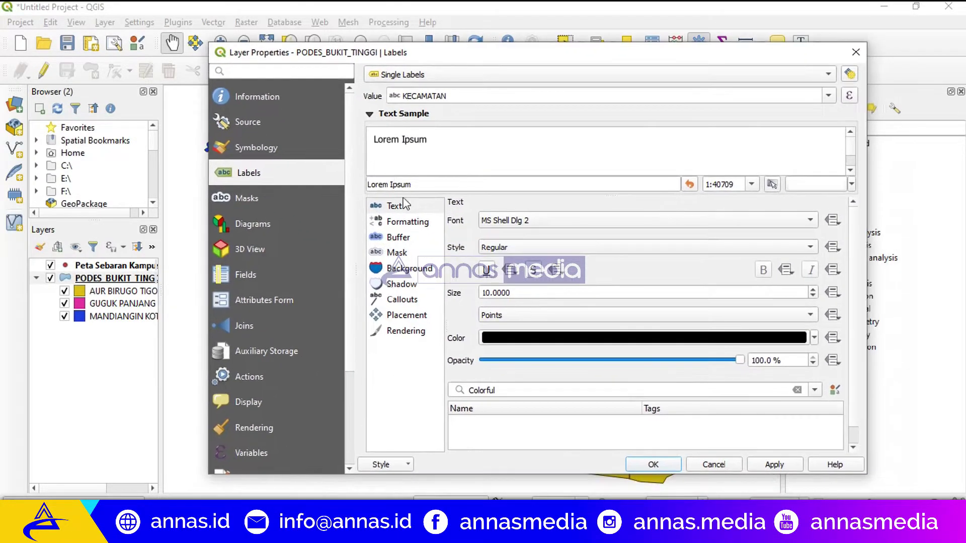
click(404, 236)
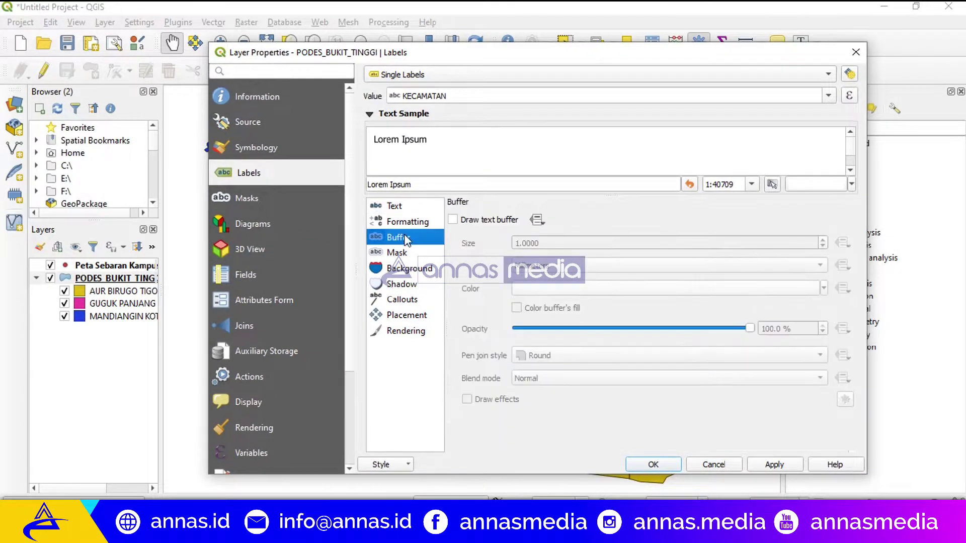
click(466, 222)
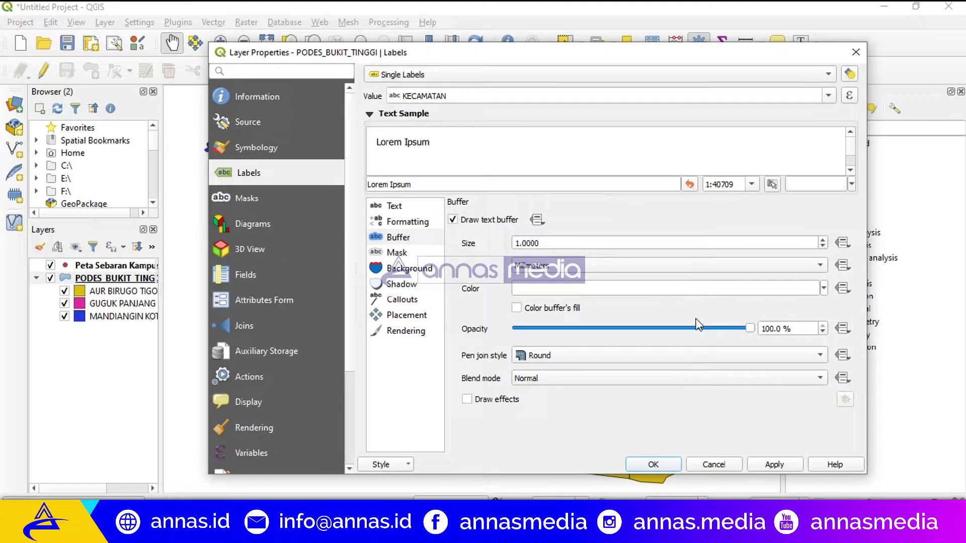
click(775, 468)
click(653, 465)
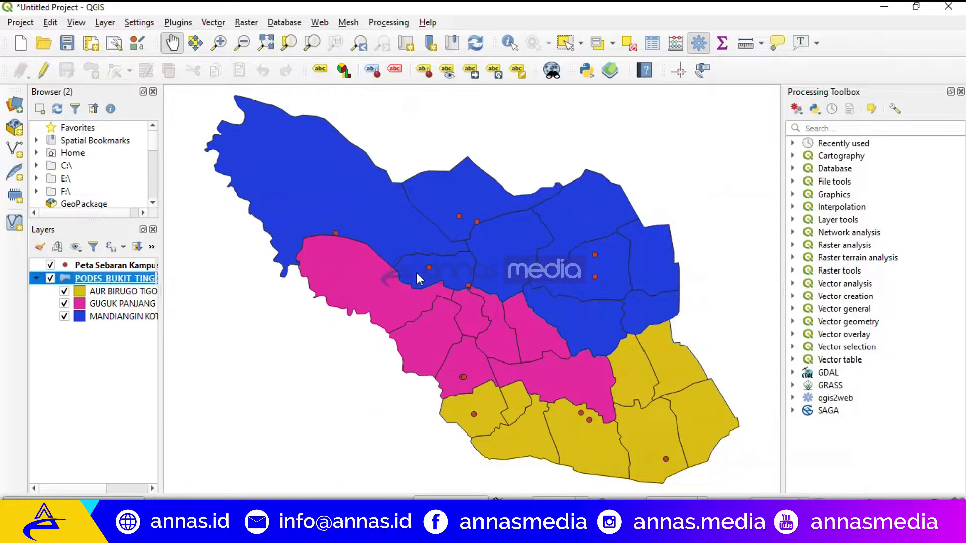
Step: Examine the buffered district labels at closer and wider map scales, and select the campus point layer
scroll(413, 255, up, 3)
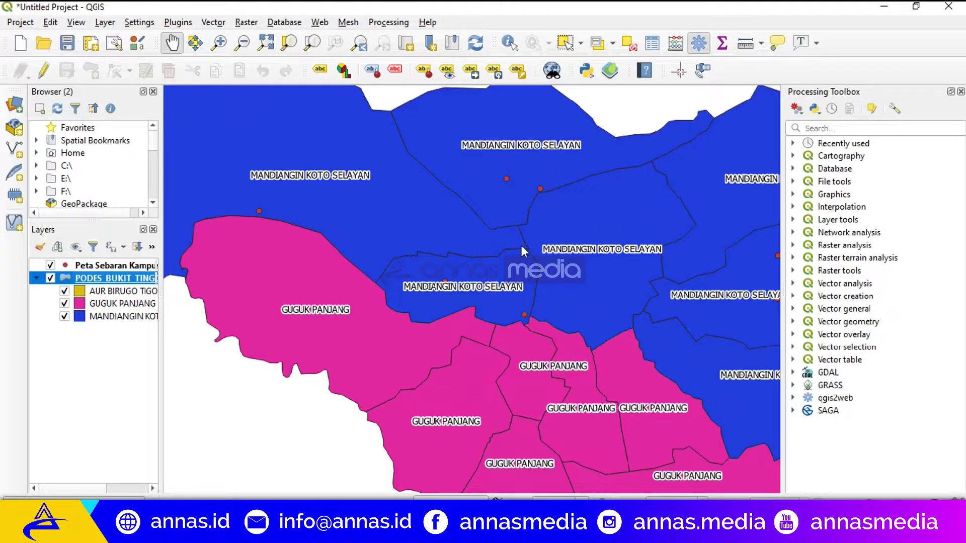
scroll(279, 194, down, 3)
scroll(421, 215, up, 3)
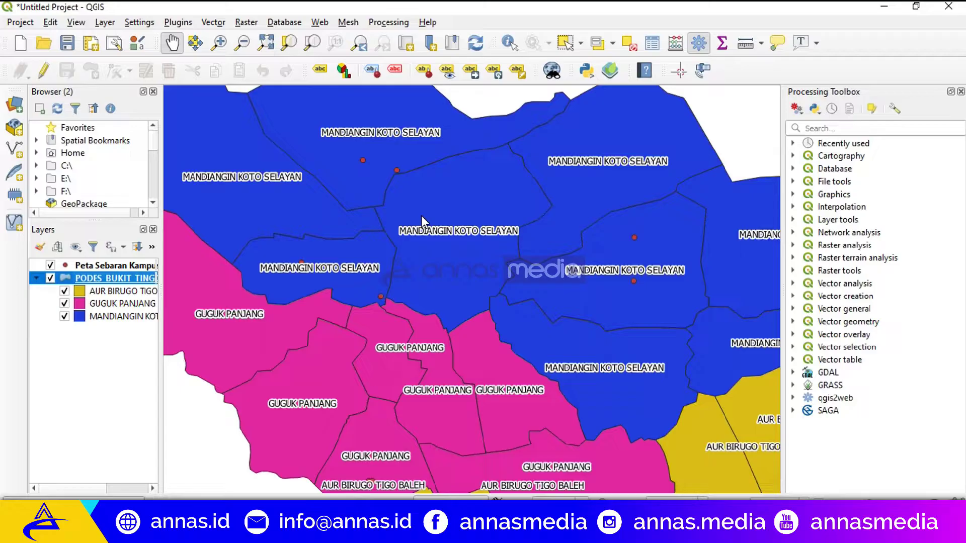
scroll(422, 221, down, 3)
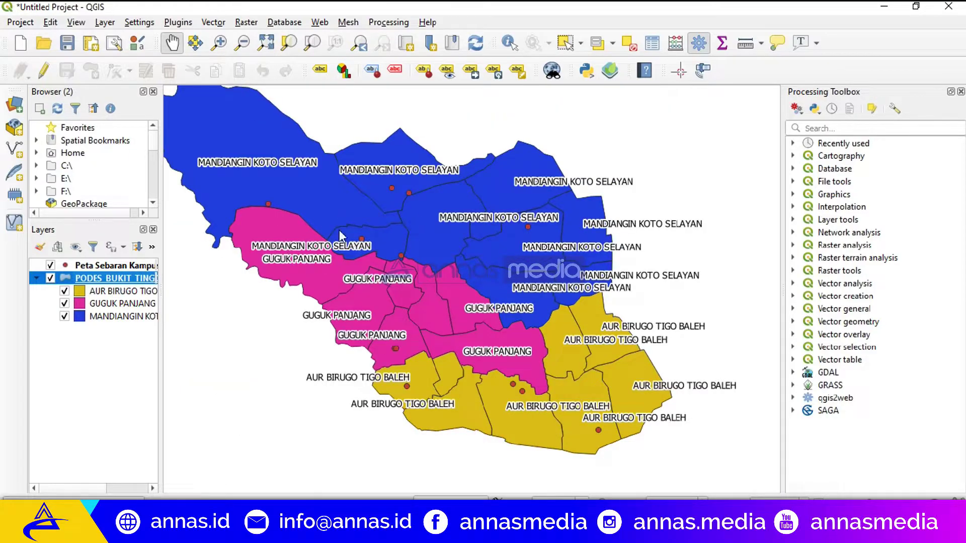
scroll(384, 204, up, 3)
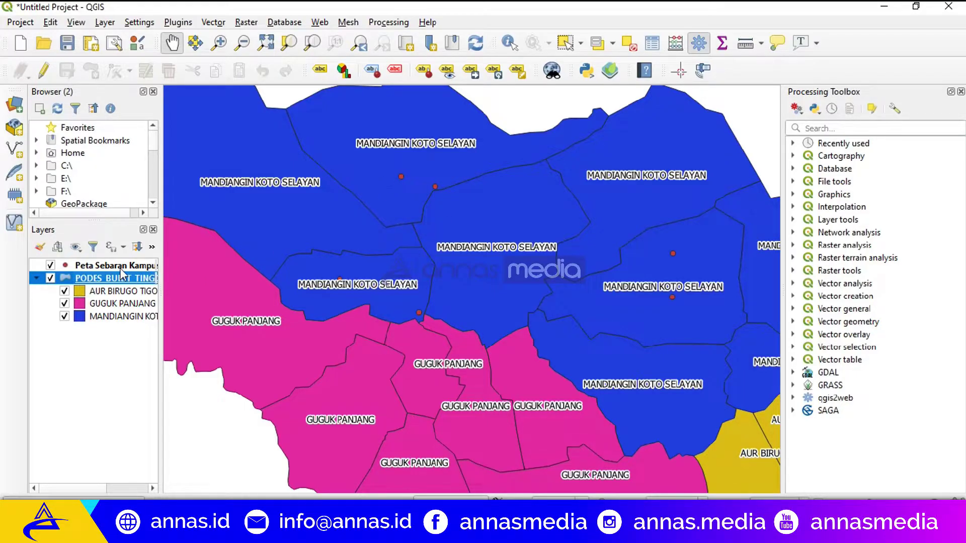
click(119, 267)
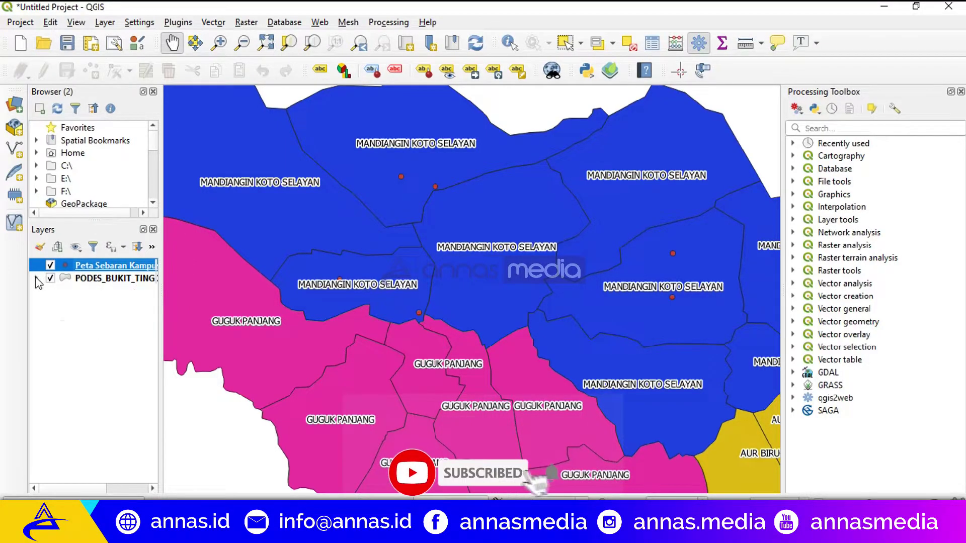
Step: Open the symbology settings of the campus point layer Peta Sebaran Kampus di Kota Bukittinggi
click(82, 275)
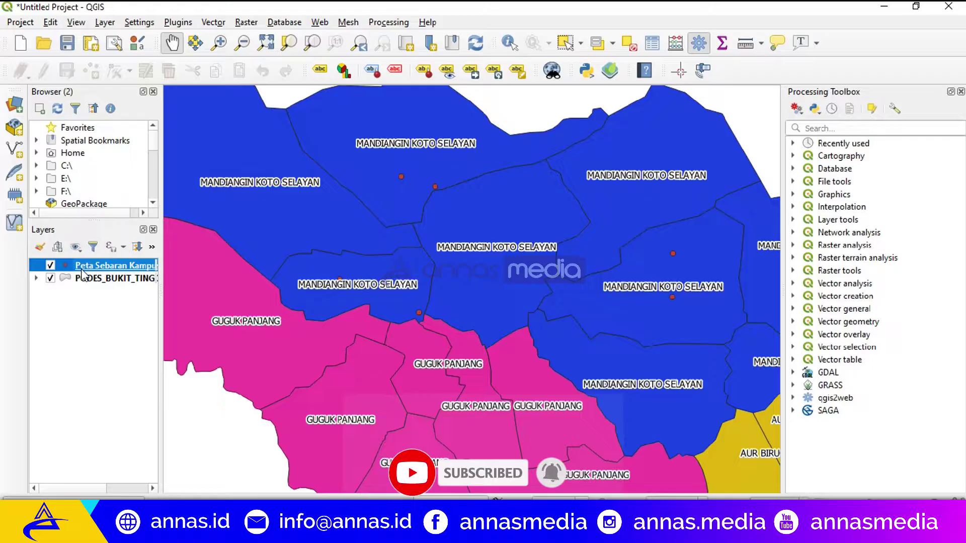
double_click(82, 269)
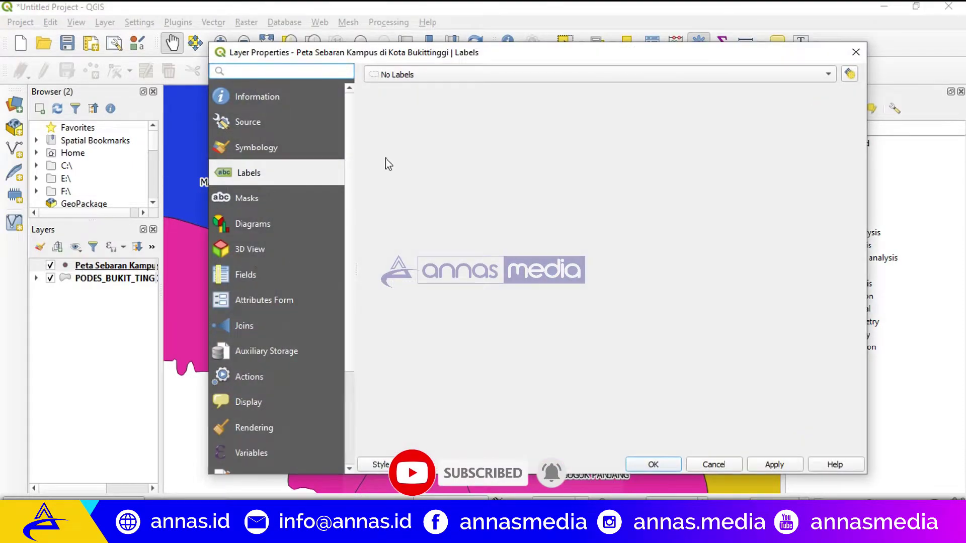
drag(442, 58, 480, 267)
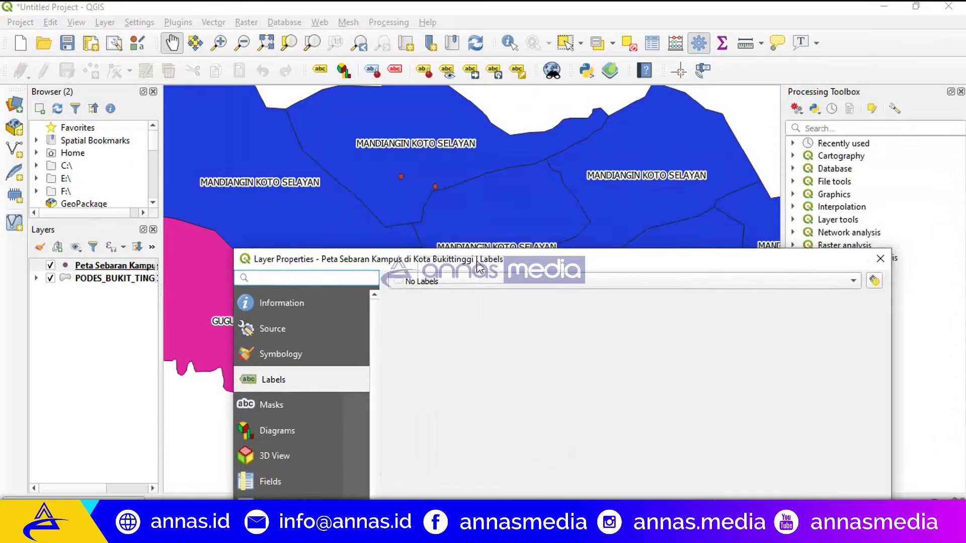
drag(417, 263, 648, 107)
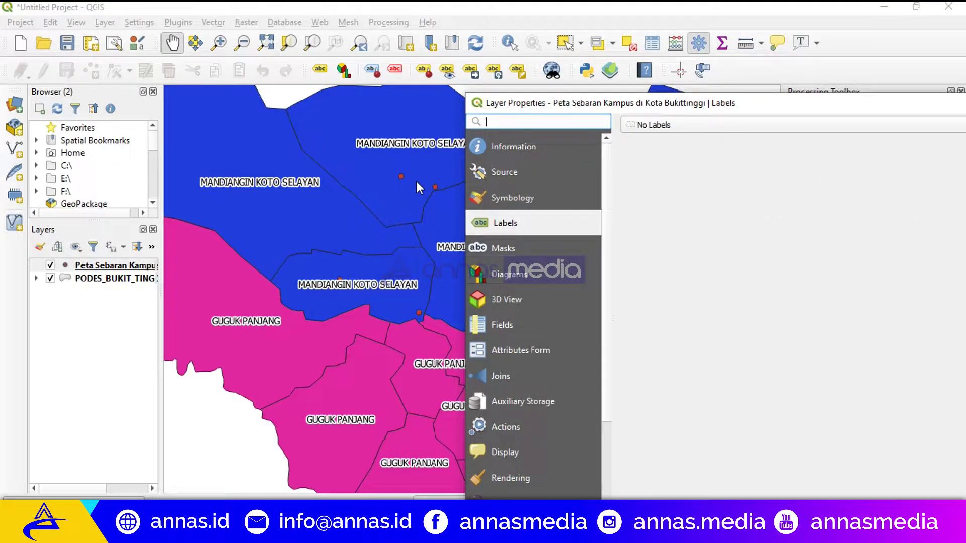
drag(571, 103, 556, 61)
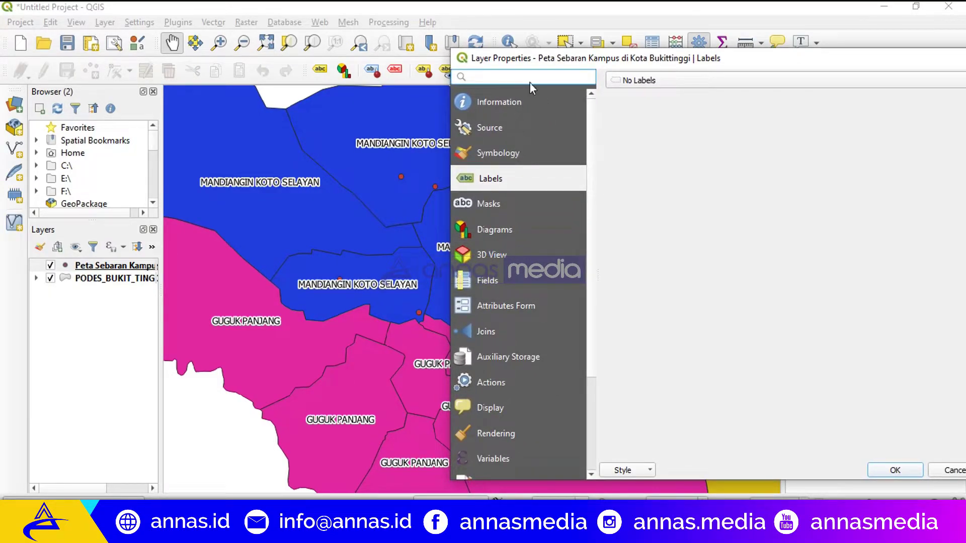
drag(524, 61, 466, 38)
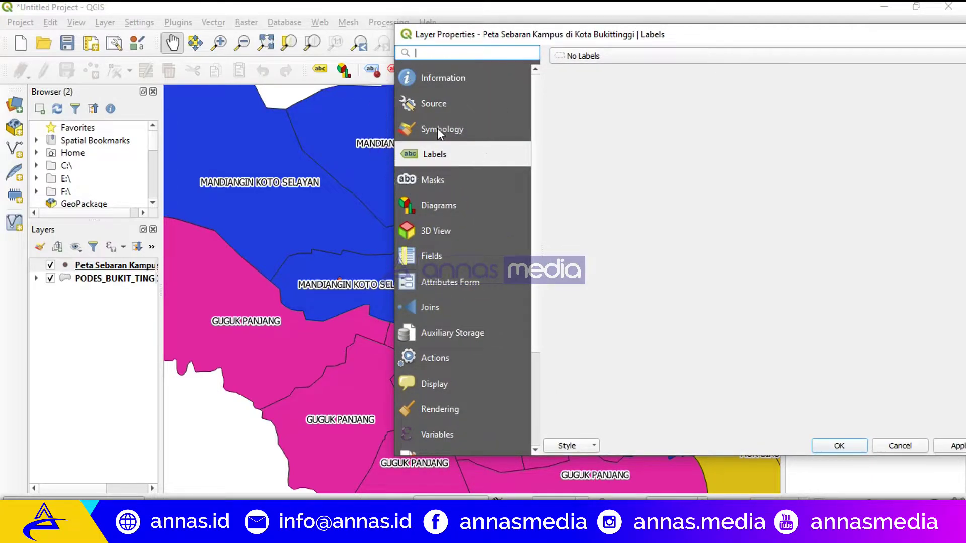
click(463, 130)
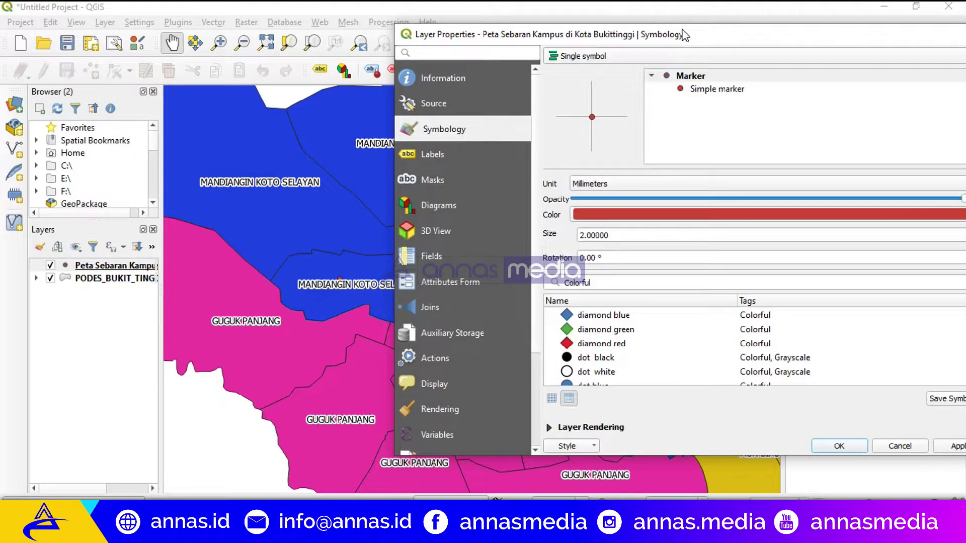
drag(642, 33, 409, 175)
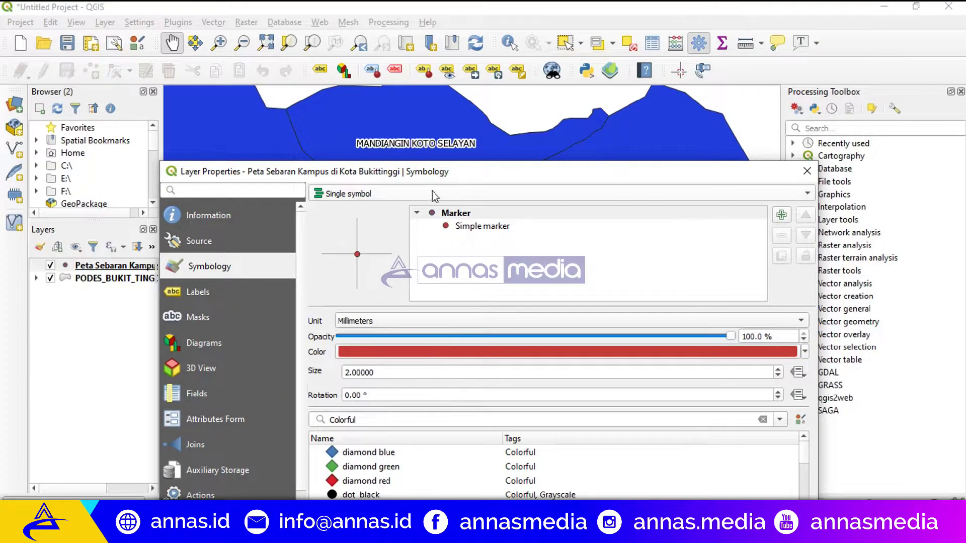
Step: Keep the Single symbol style for the campus points and change the symbol layer type from Simple marker to SVG marker
click(375, 197)
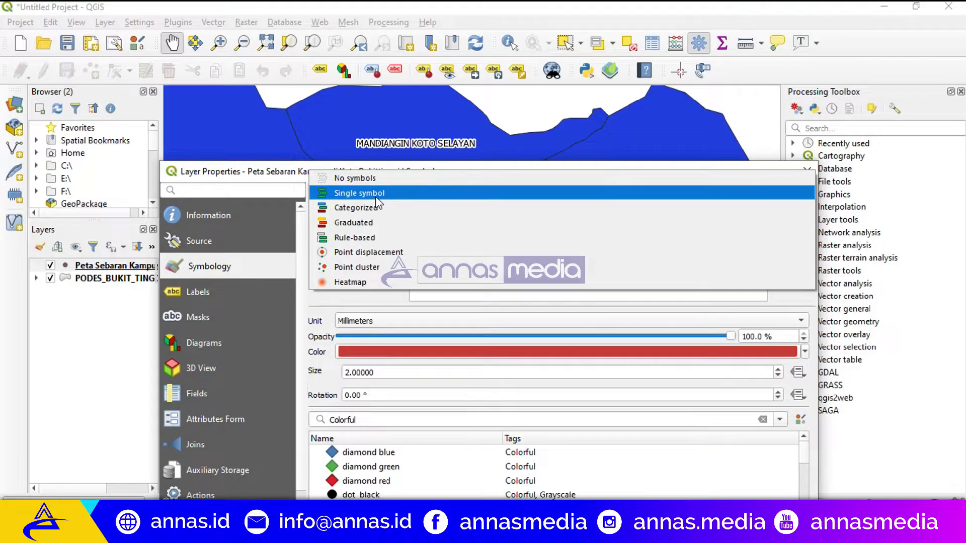
click(376, 196)
click(477, 229)
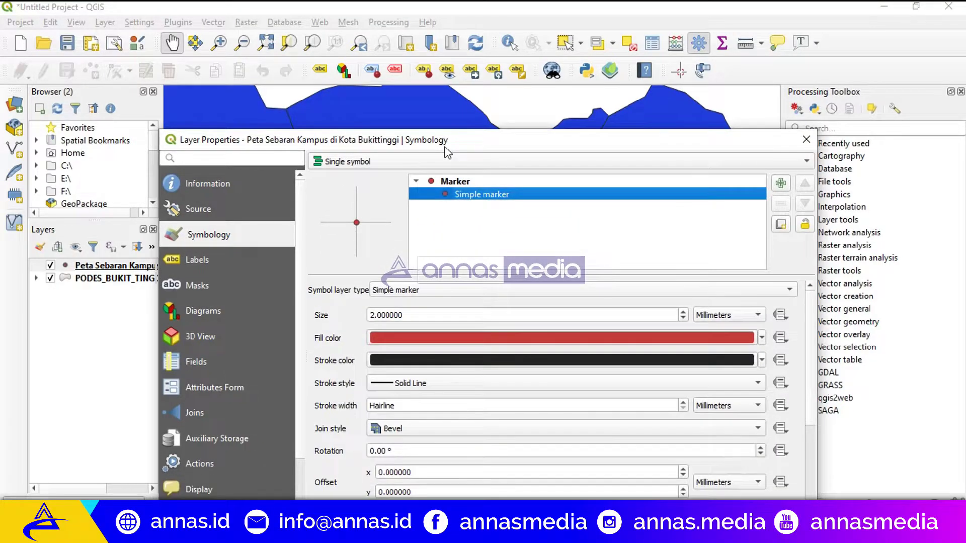
click(481, 198)
click(488, 198)
click(488, 199)
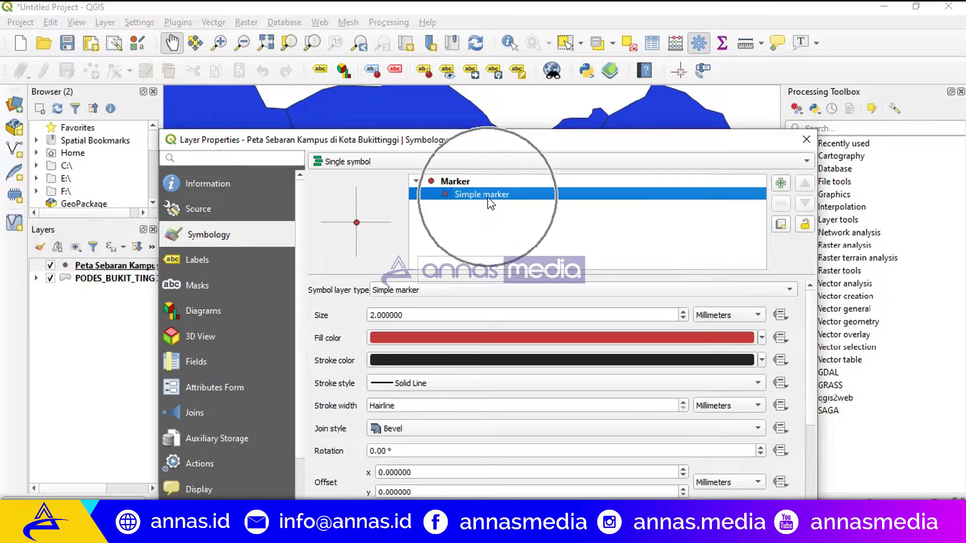
drag(536, 134, 531, 90)
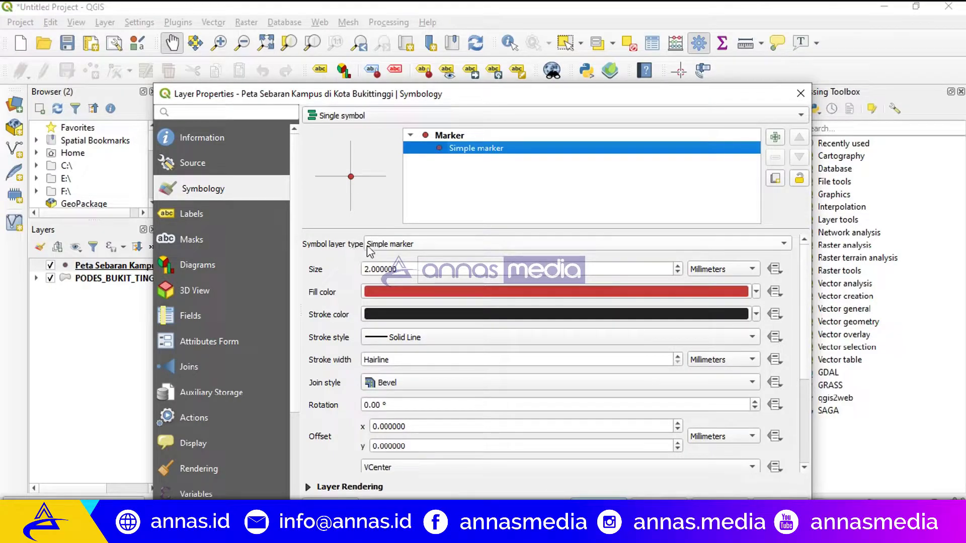
click(415, 247)
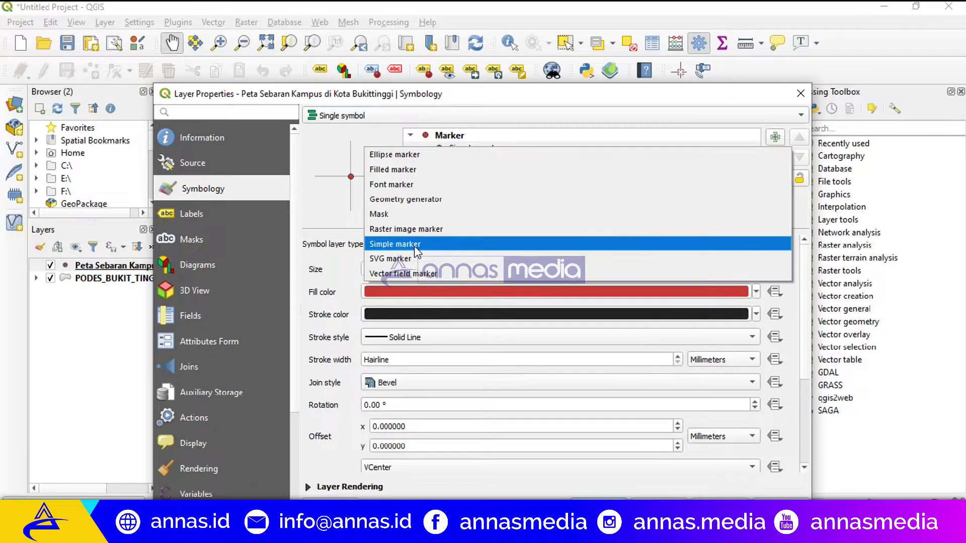
click(409, 258)
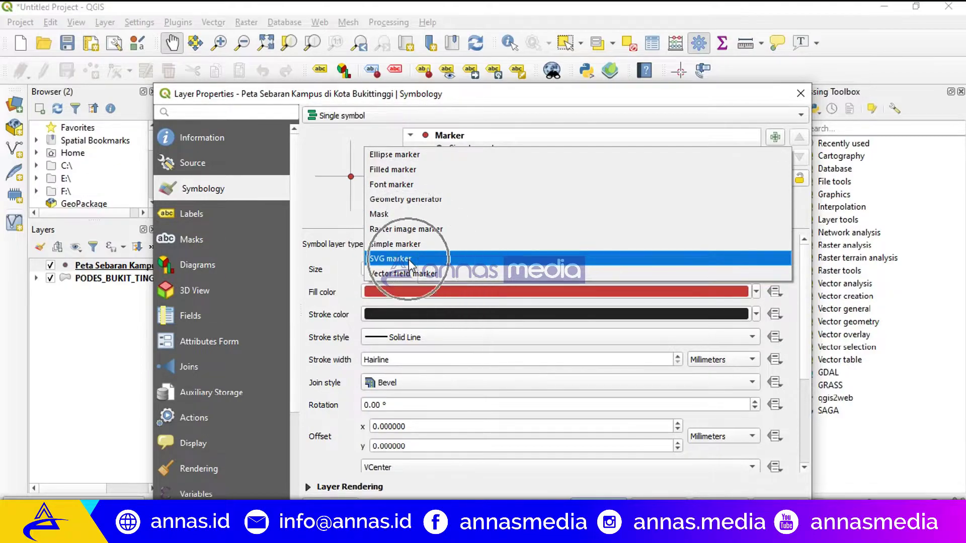
click(408, 259)
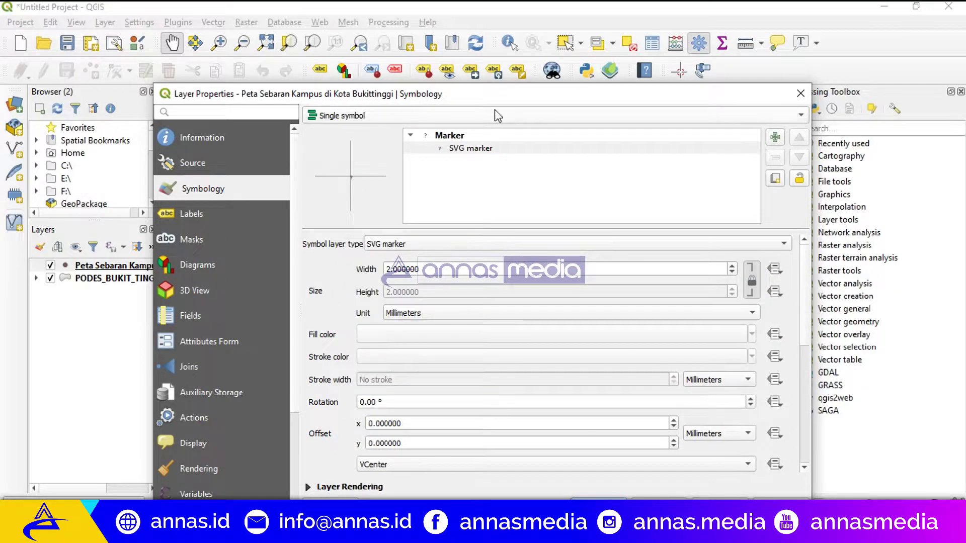
drag(506, 100, 502, 31)
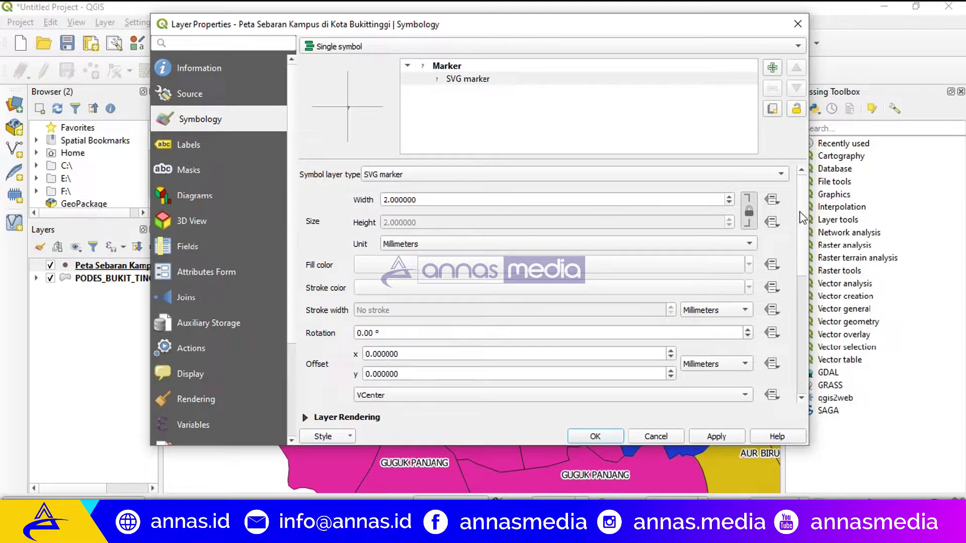
Step: Choose the graduation cap graphic education_university.svg from the app symbols for the campus marker, trying the blue-marker.svg pin as an alternative
drag(802, 222, 799, 346)
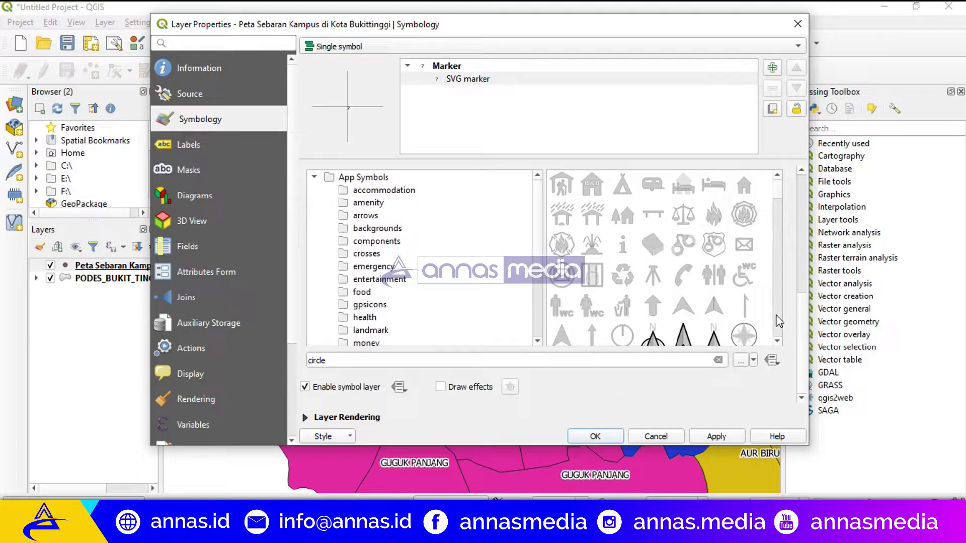
drag(782, 195, 783, 296)
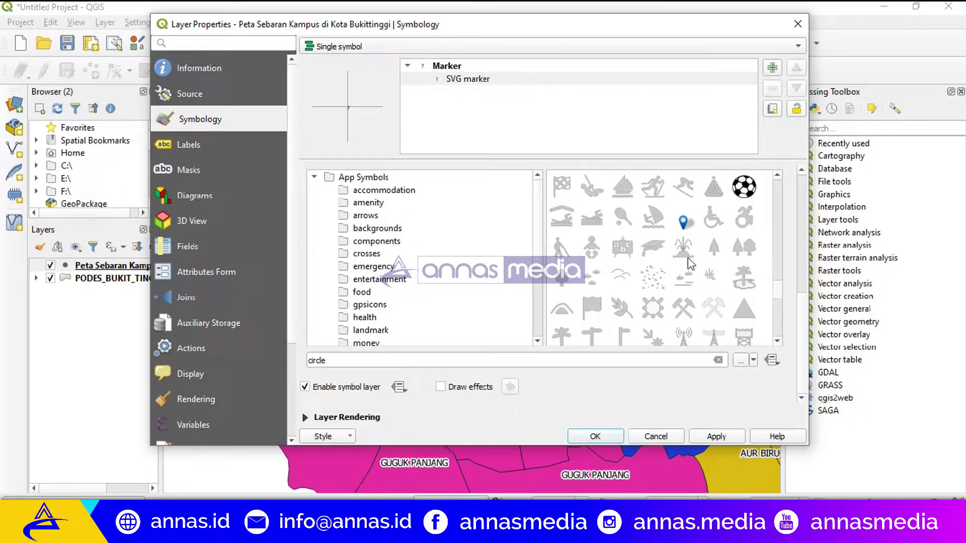
click(655, 249)
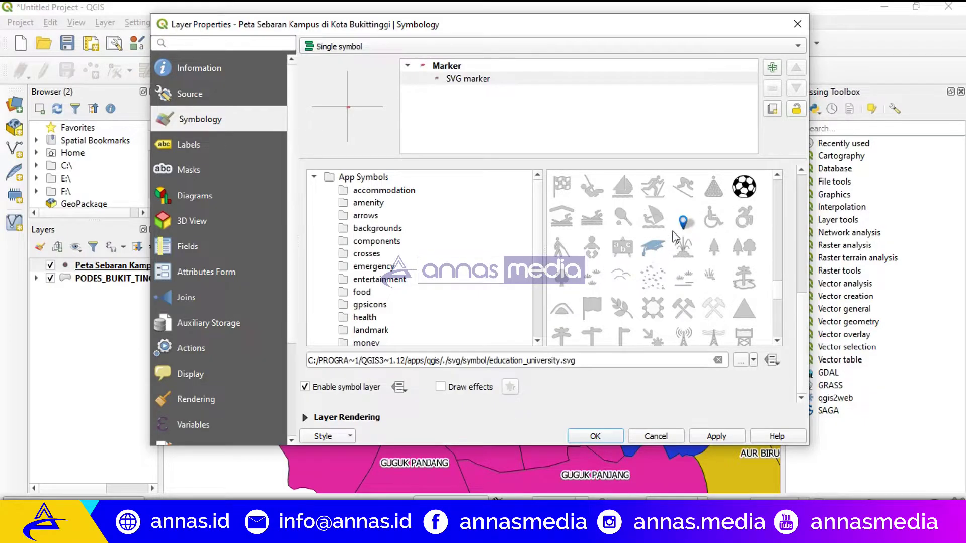
click(685, 222)
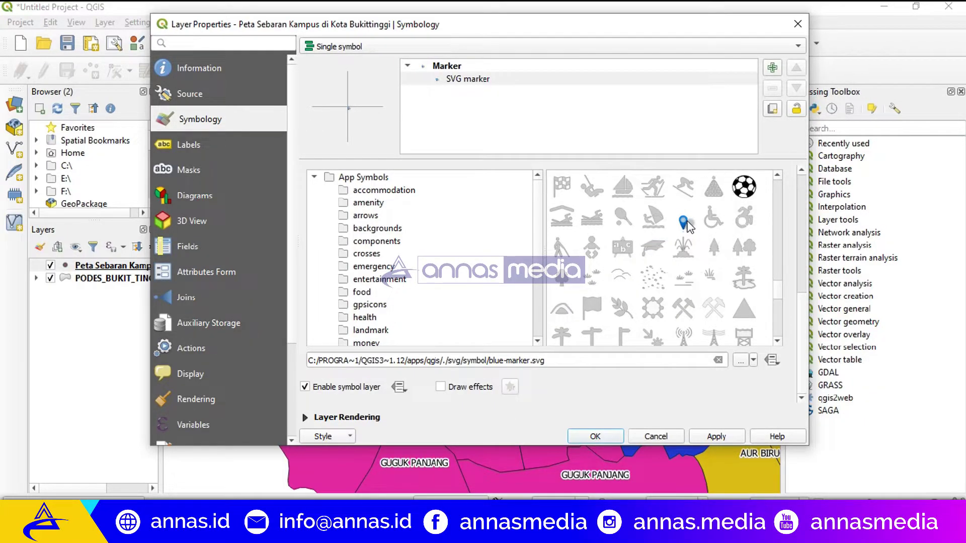
click(653, 248)
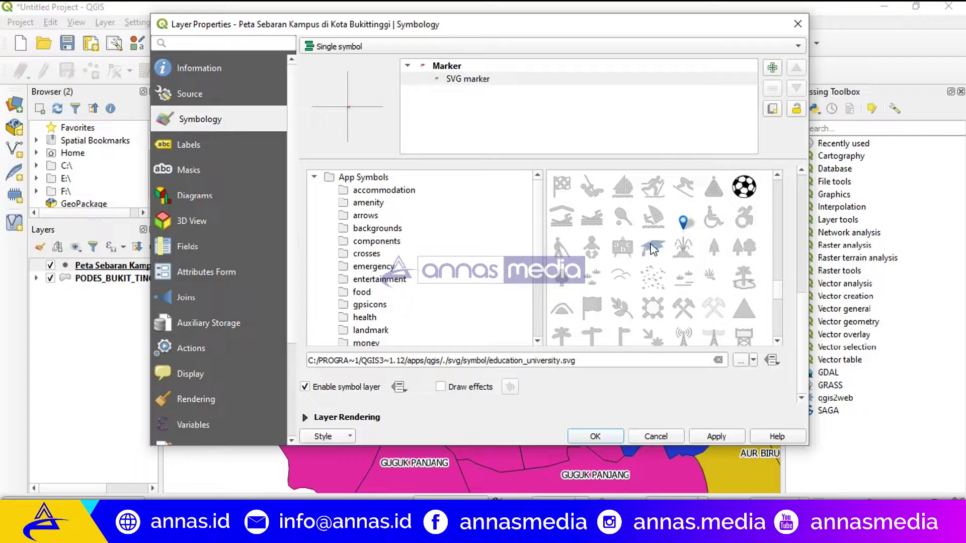
click(653, 247)
drag(787, 293, 768, 260)
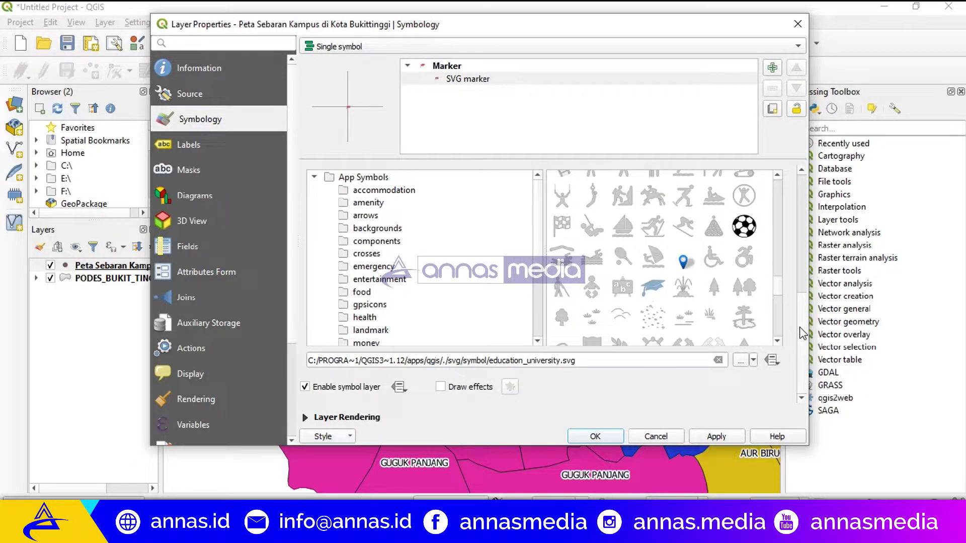
Step: Set the campus SVG marker's width and linked height to 10 mm
drag(801, 330, 800, 203)
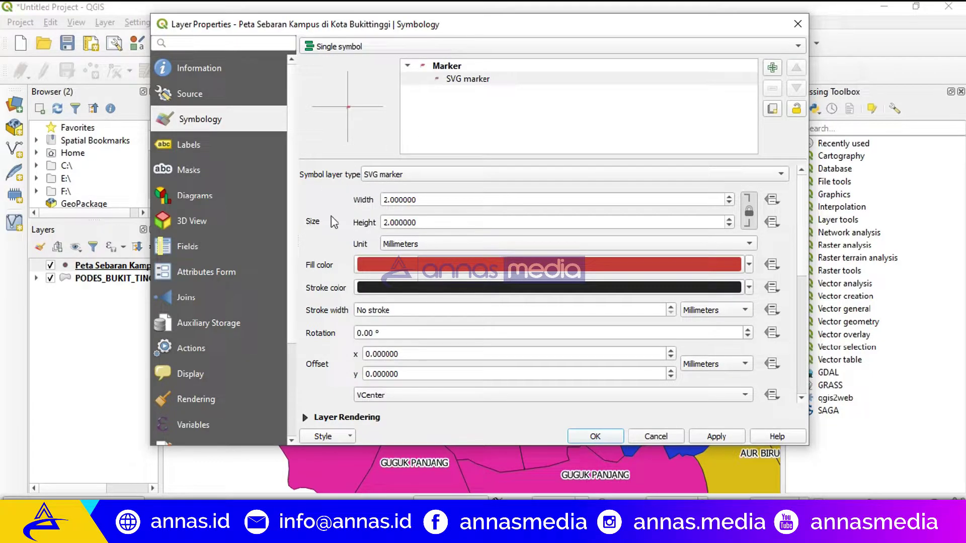
click(383, 202)
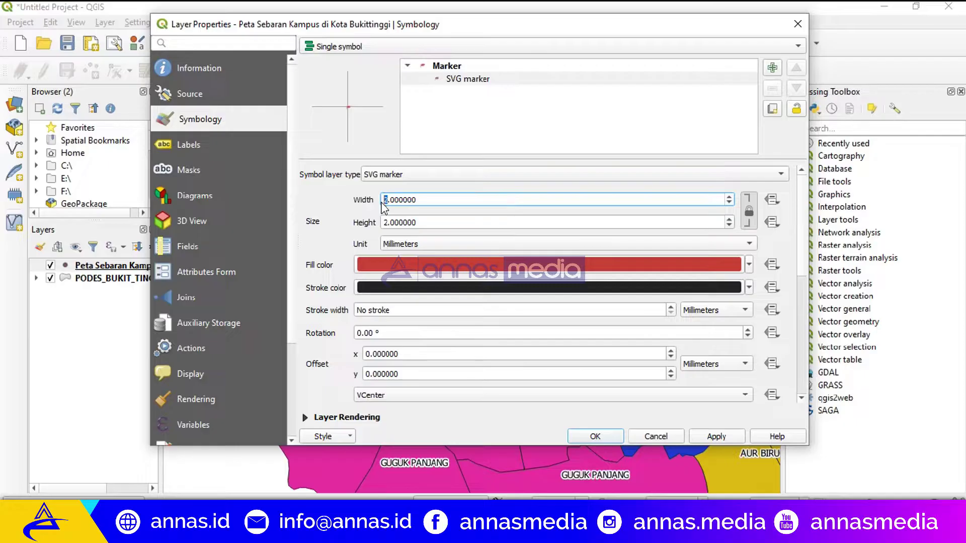
text(10)
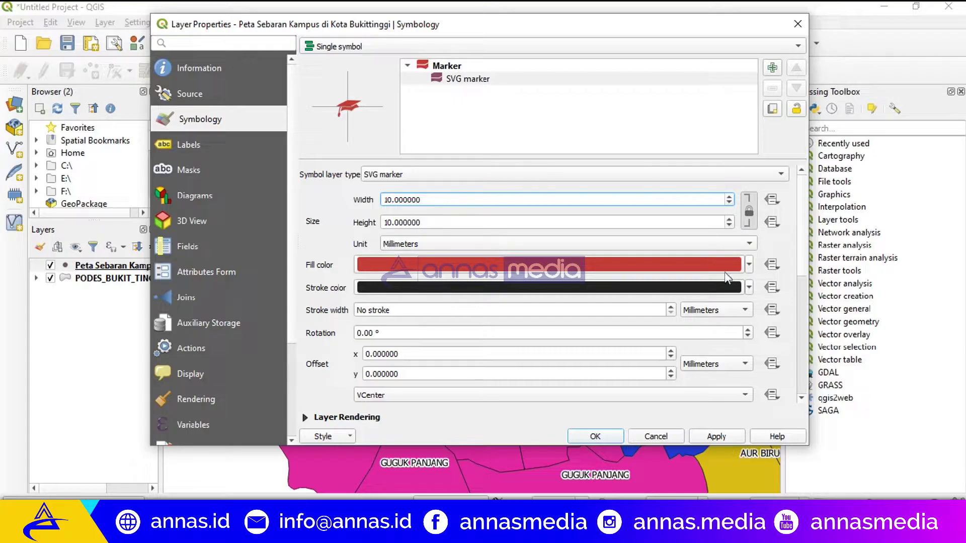
Step: Change the graduation cap marker's fill colour to bright yellow, apply the style and close the layer properties
click(748, 264)
mouse_move(490, 316)
mouse_down()
mouse_move(463, 247)
mouse_move(471, 245)
mouse_up()
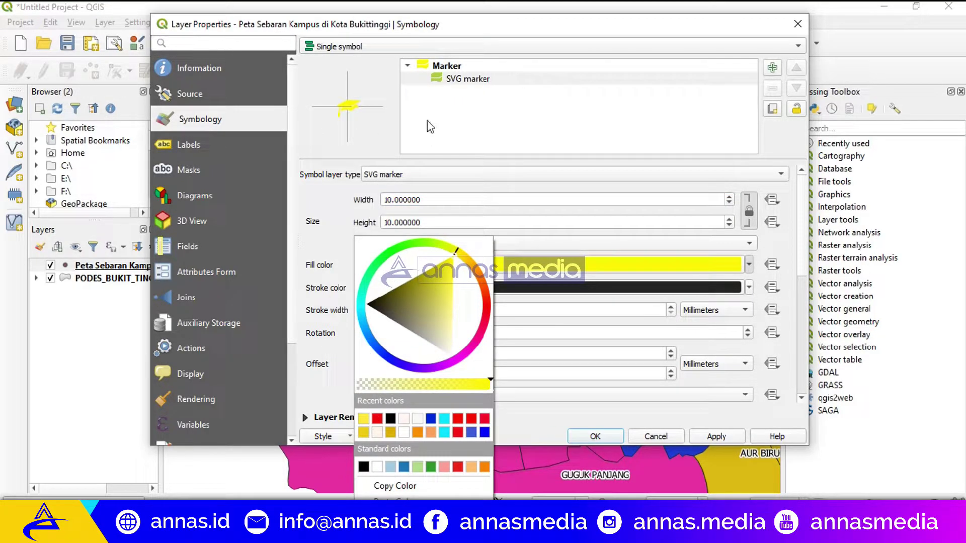
click(660, 417)
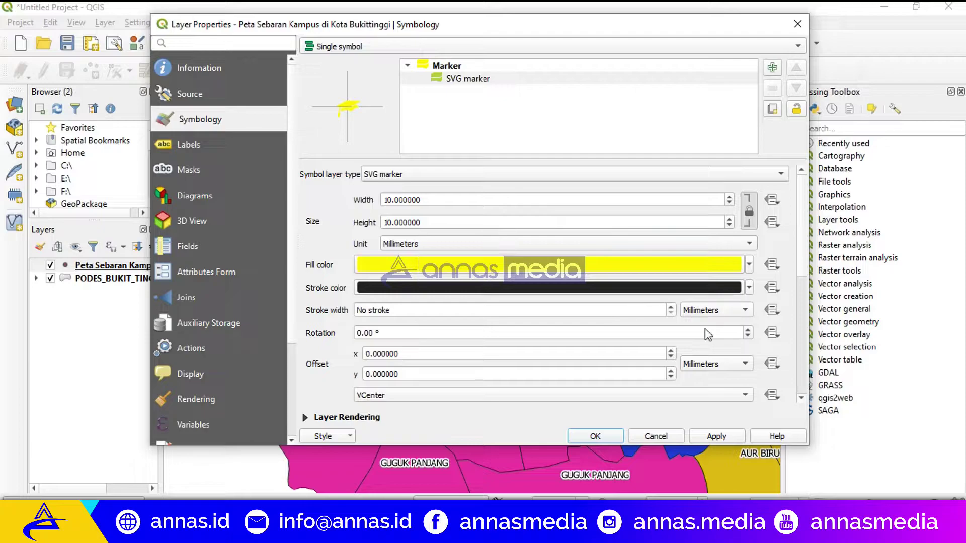
click(729, 437)
click(581, 436)
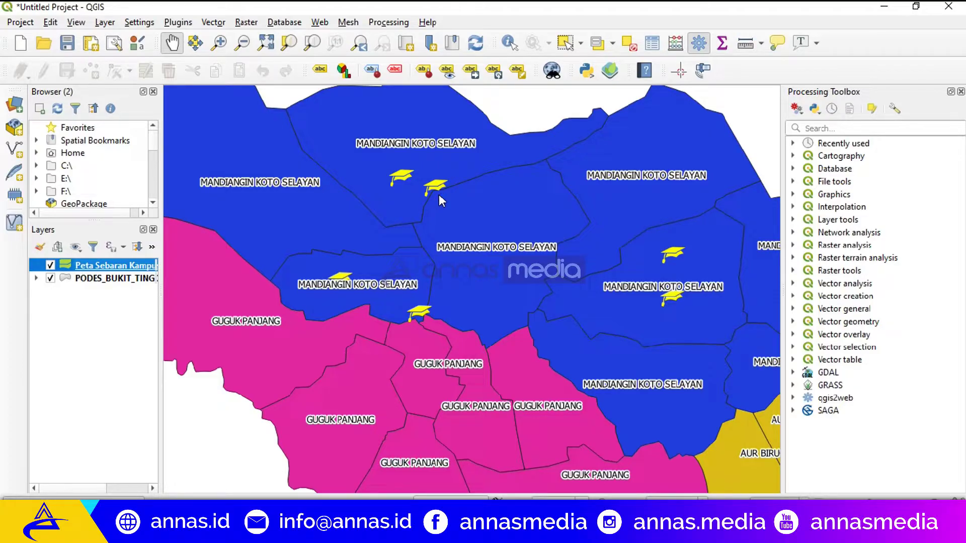
Step: Review the campus layer's attribute table with its ID, NAMA_KAMPUS, S and E fields, and close it
click(651, 43)
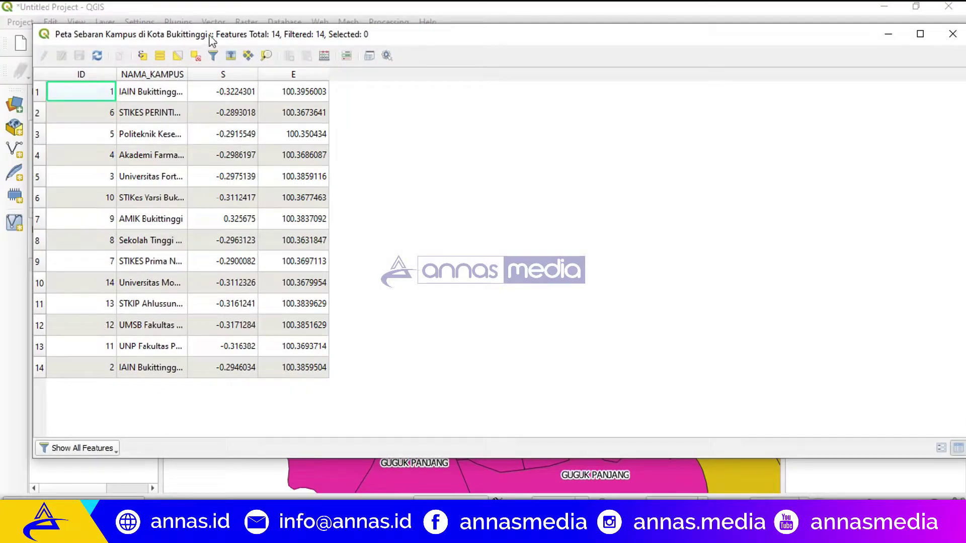
drag(211, 40, 361, 118)
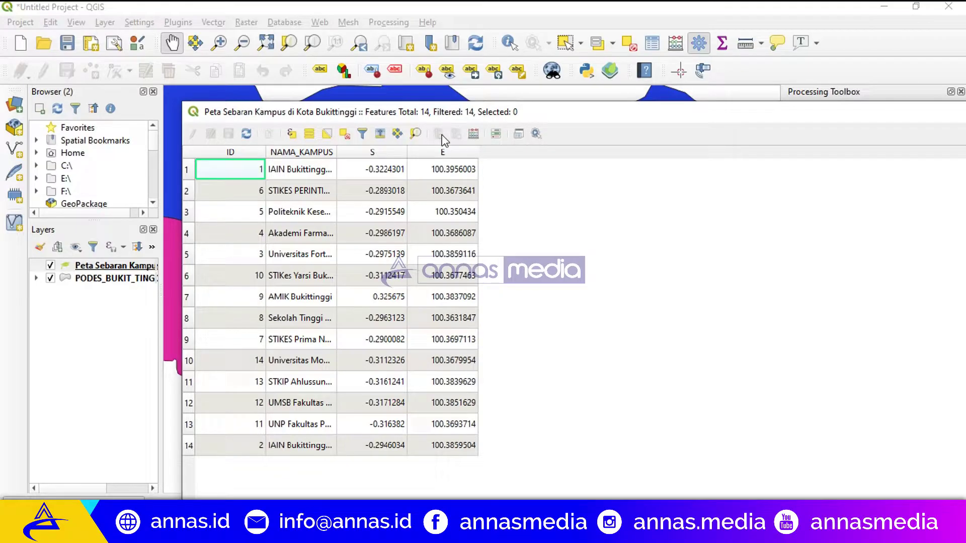
drag(456, 115, 222, 74)
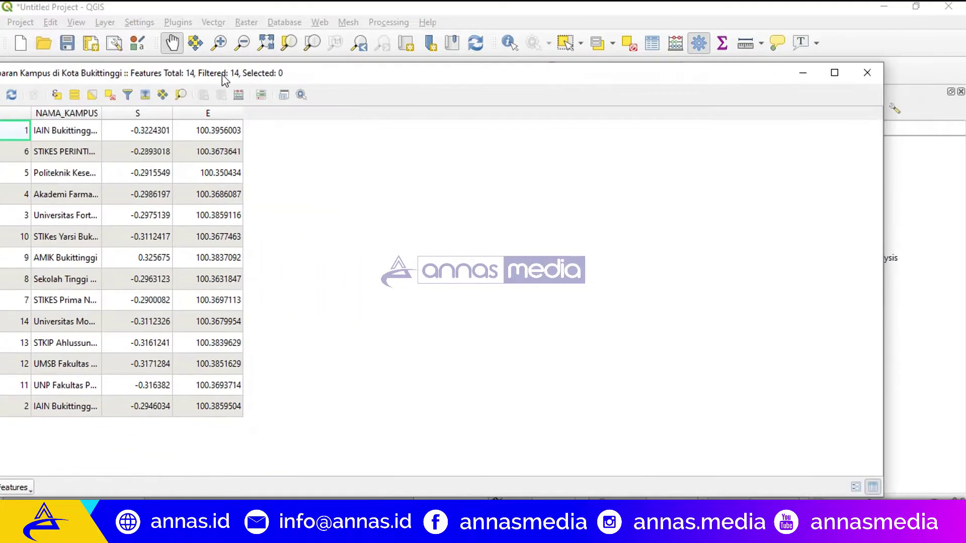
click(860, 74)
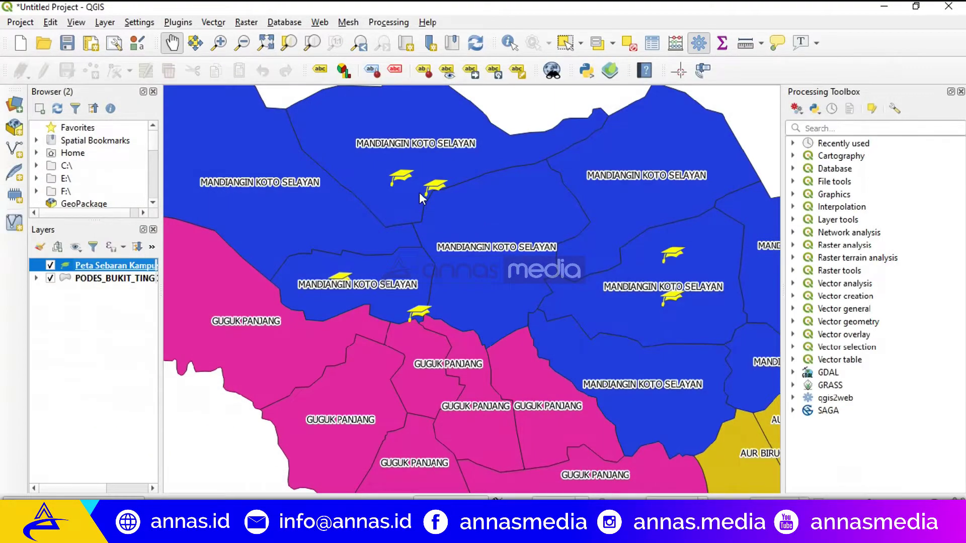
Step: Change the campus layer's symbol from the SVG marker to a Simple marker of size 2 mm, and apply the style
double_click(132, 267)
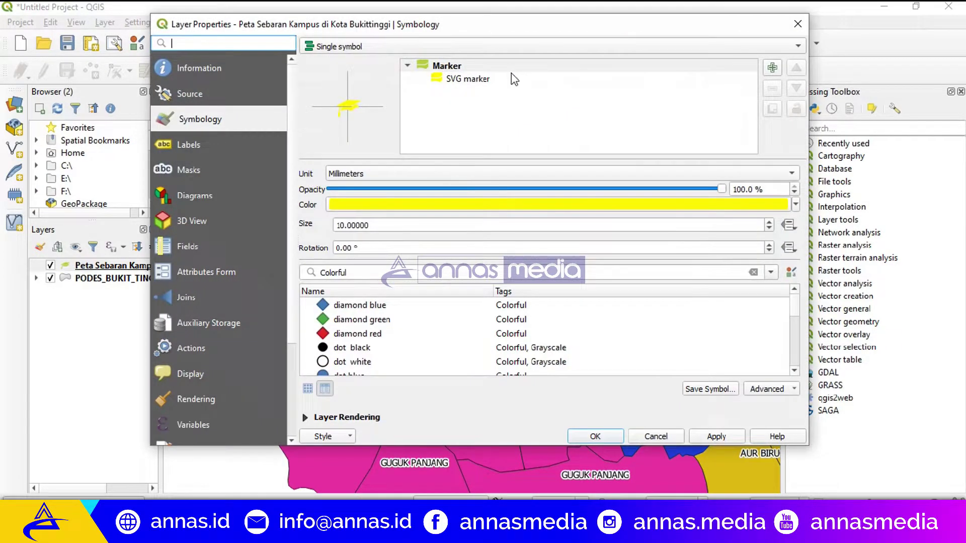
click(664, 80)
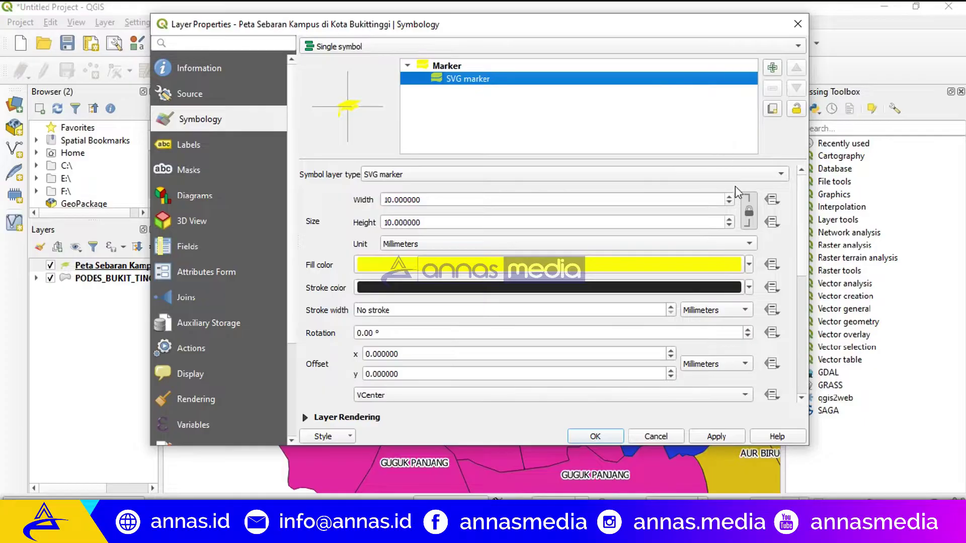
click(634, 175)
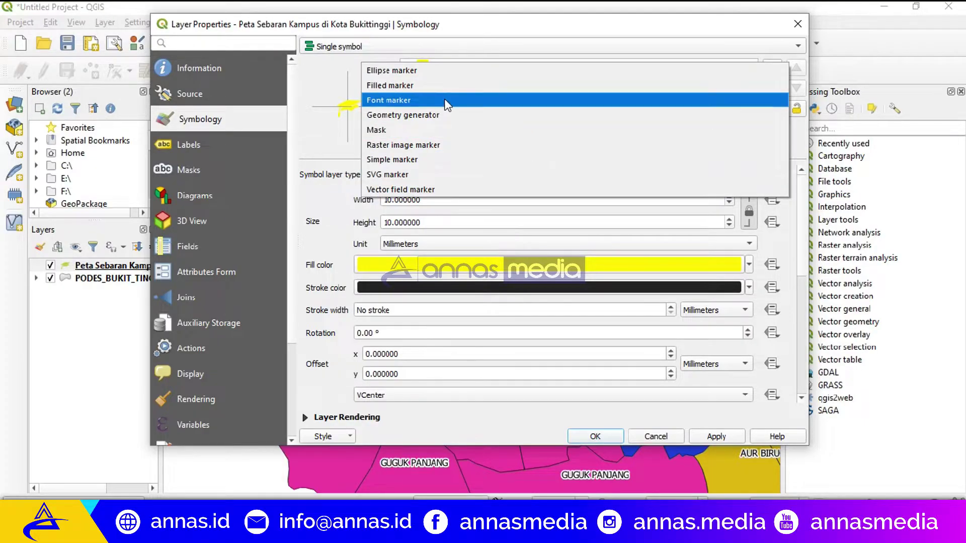
click(430, 159)
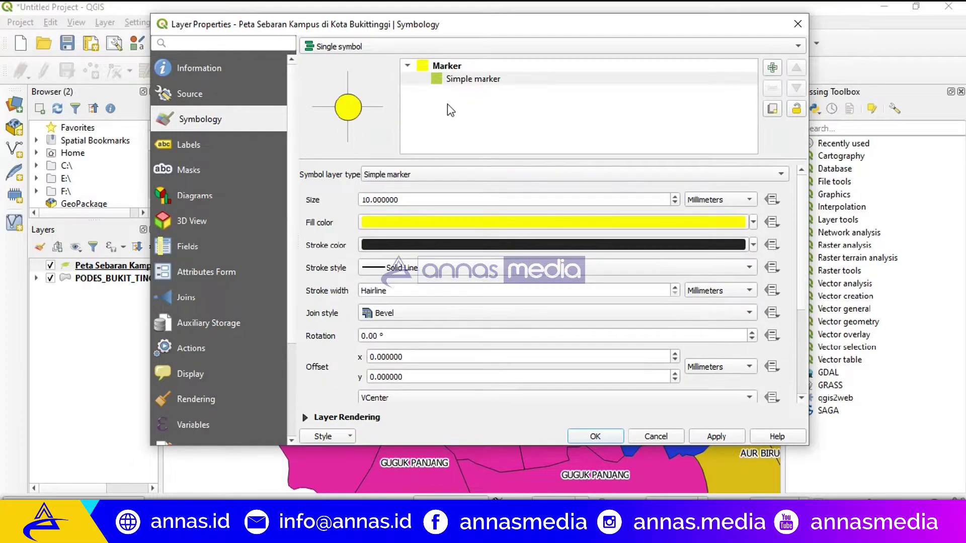
drag(371, 201, 358, 200)
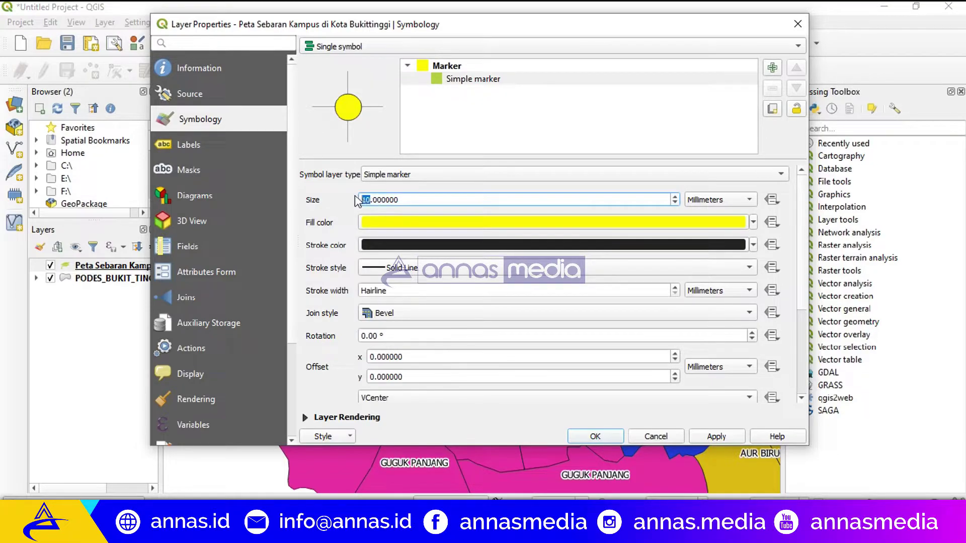
text(2)
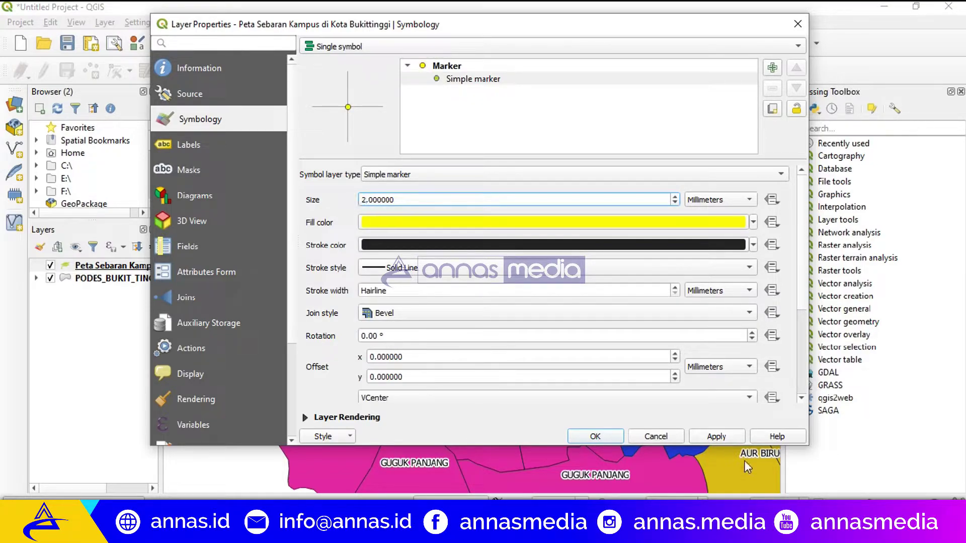
click(732, 437)
click(613, 438)
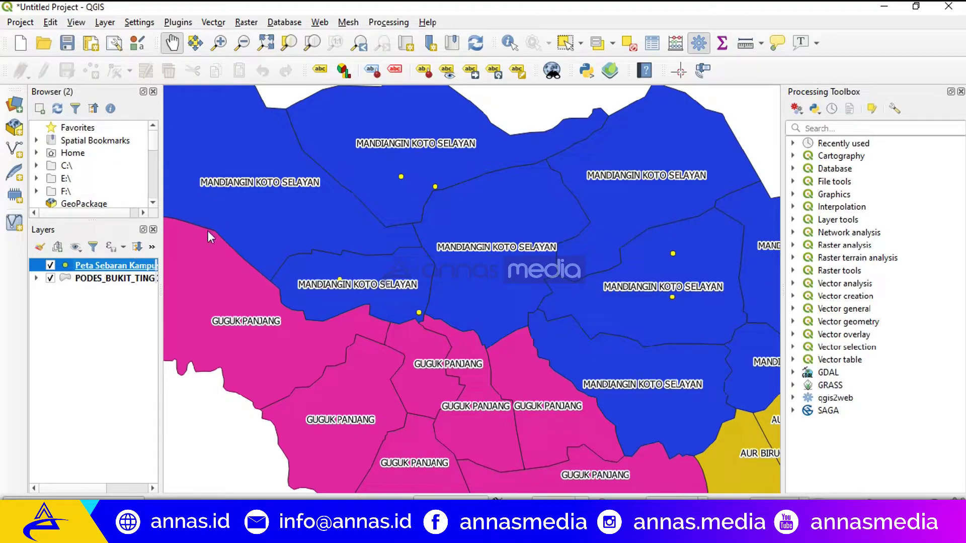
Step: Start the Centroids geometry tool with Peta Sebaran Kampus di Kota Bukittinggi as the input layer
click(213, 22)
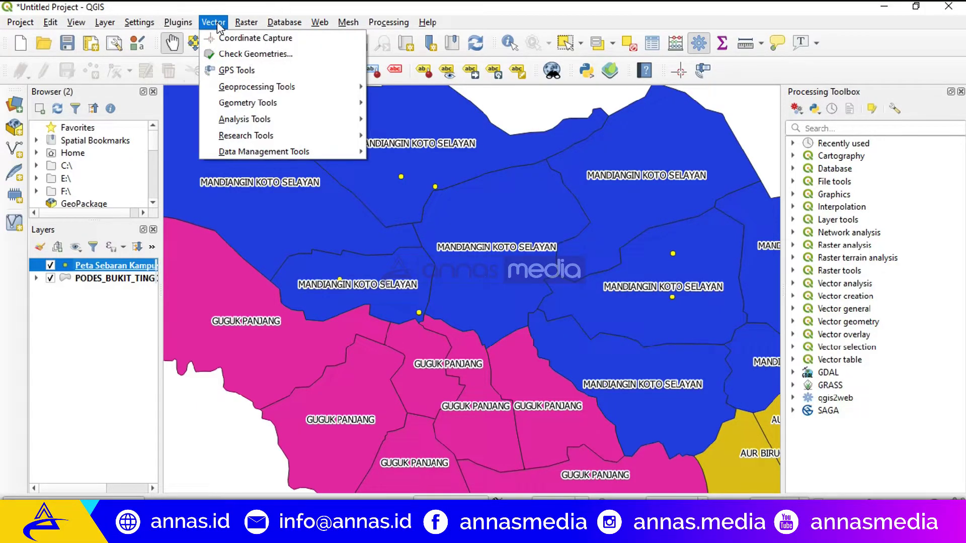
mouse_move(254, 111)
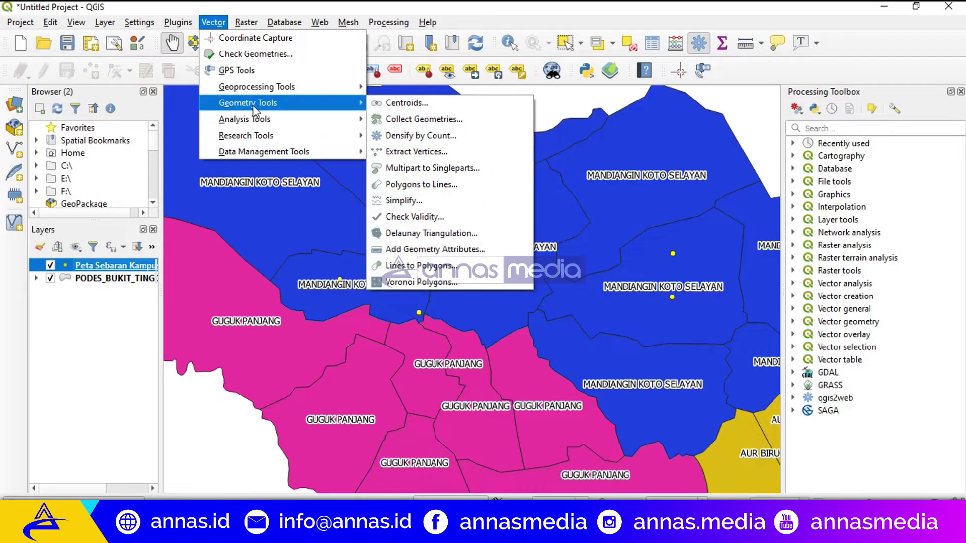
click(399, 103)
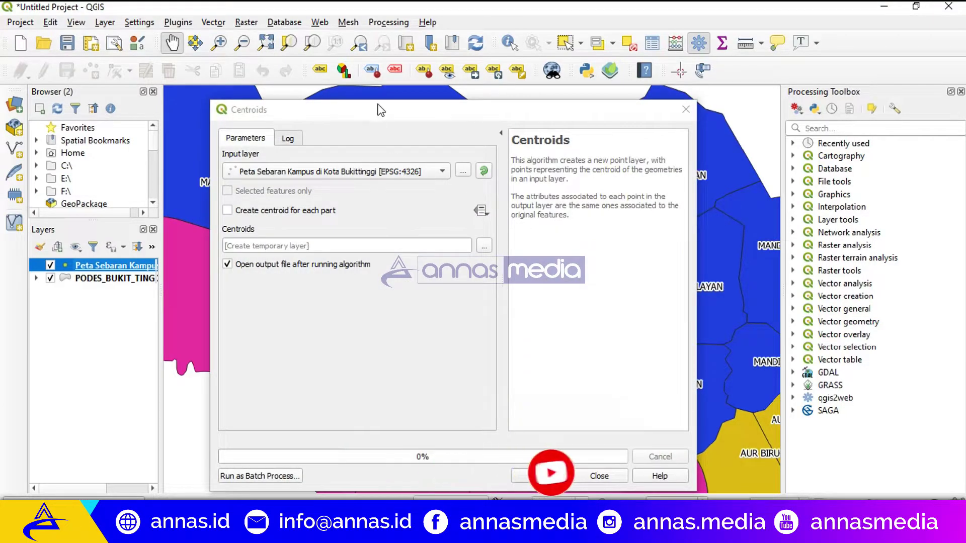
drag(381, 109, 453, 102)
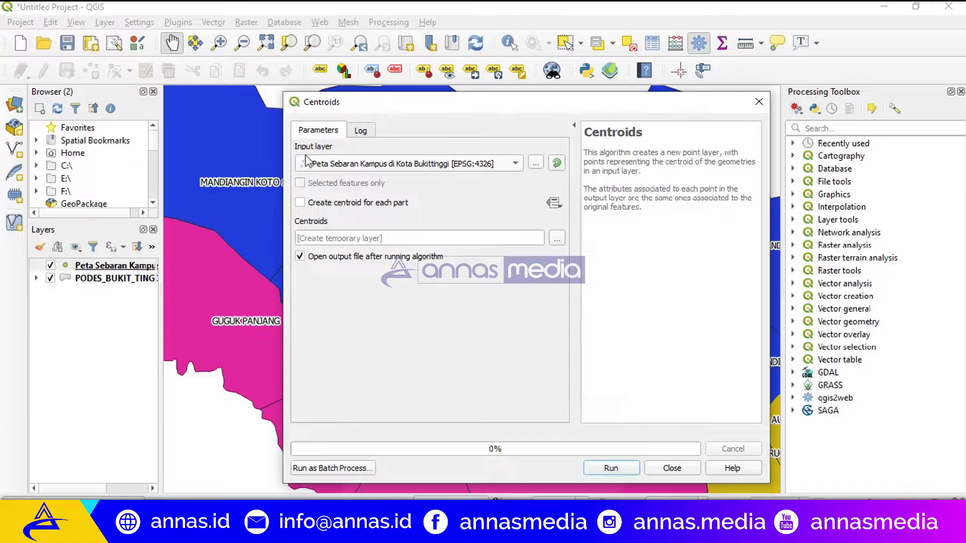
click(379, 163)
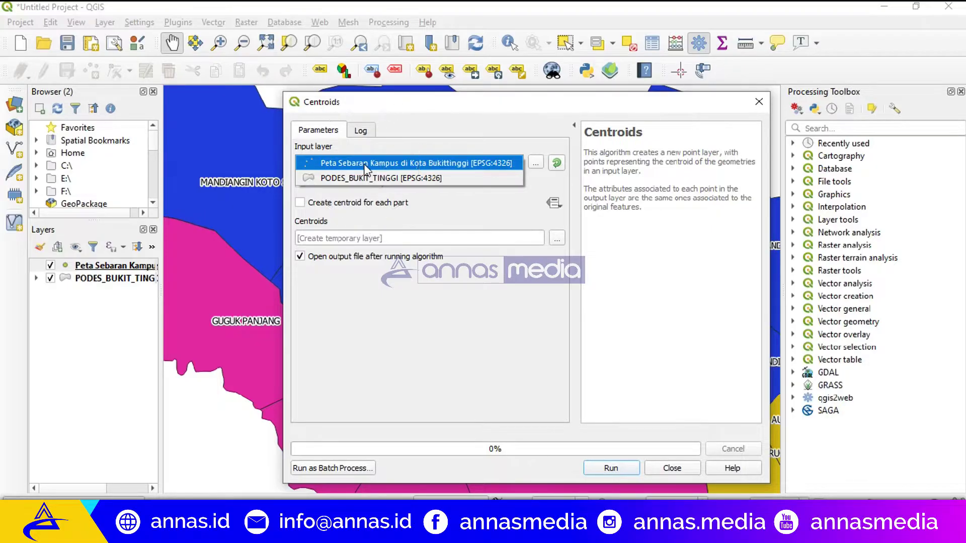
click(365, 164)
Step: Set the centroids output to a shapefile named Titik Centroid Kampus Bukittinggi.shp in the Lecturer - 13 folder
click(557, 238)
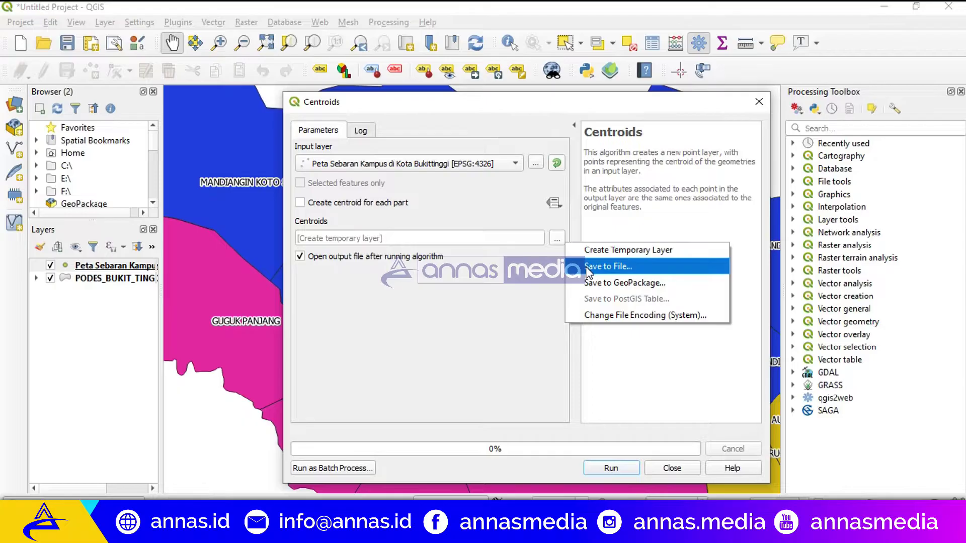
click(588, 272)
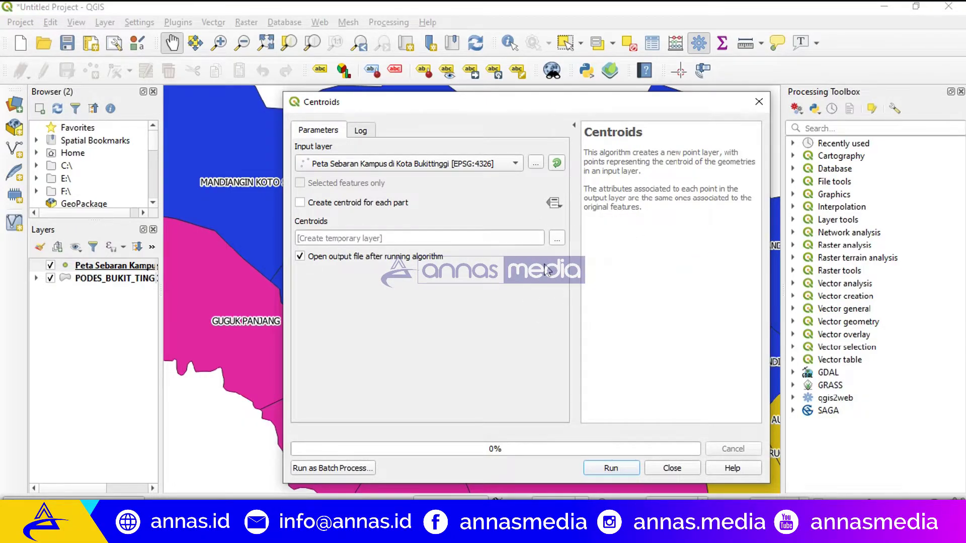
click(557, 238)
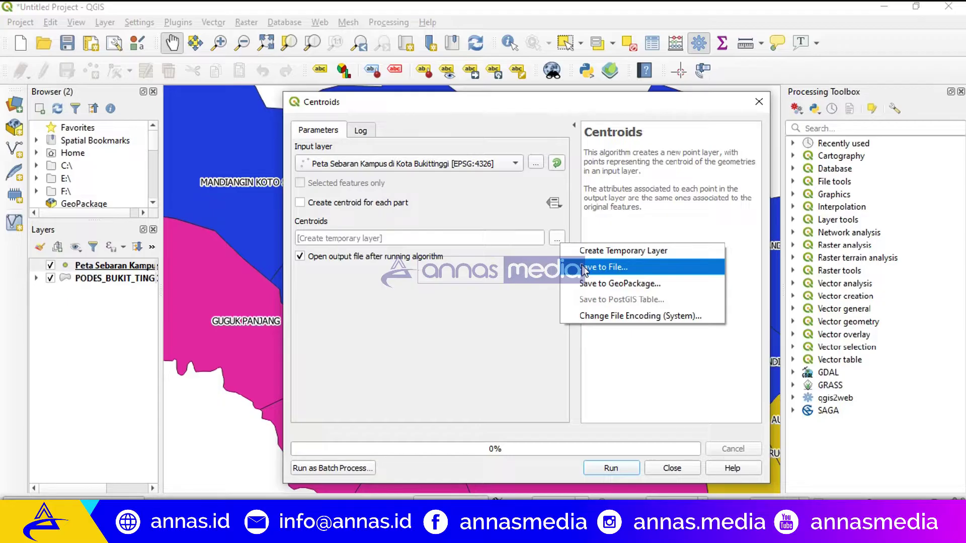
click(585, 268)
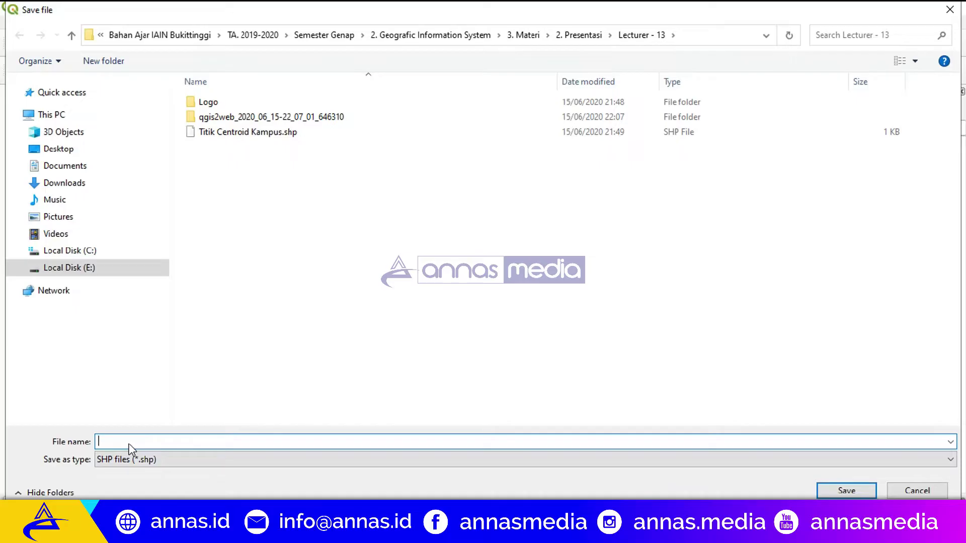
text(T)
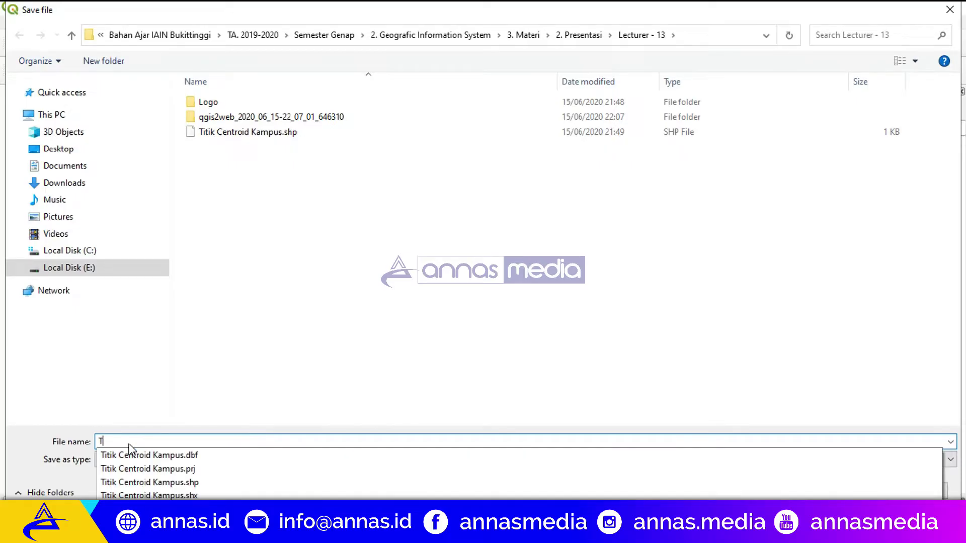
key(BackSpace)
click(297, 132)
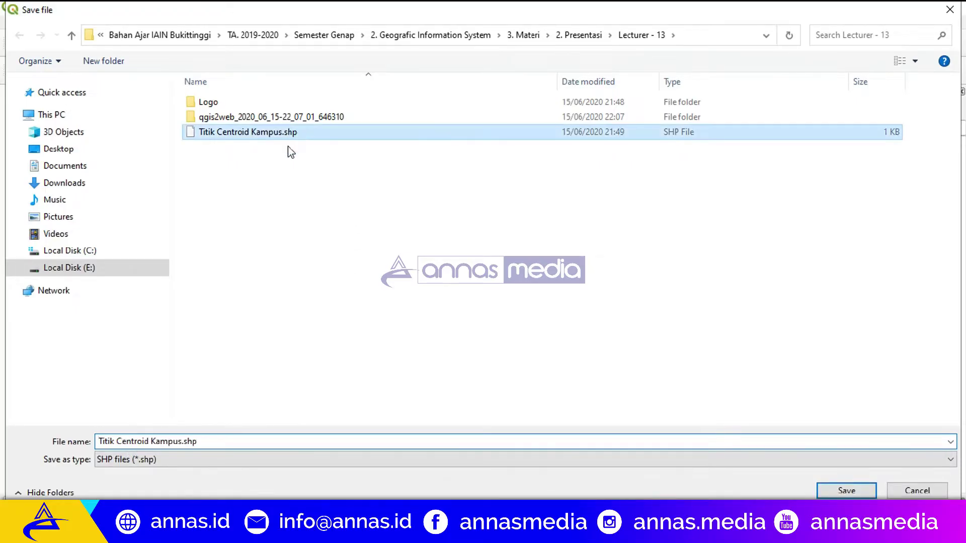
click(157, 445)
click(150, 442)
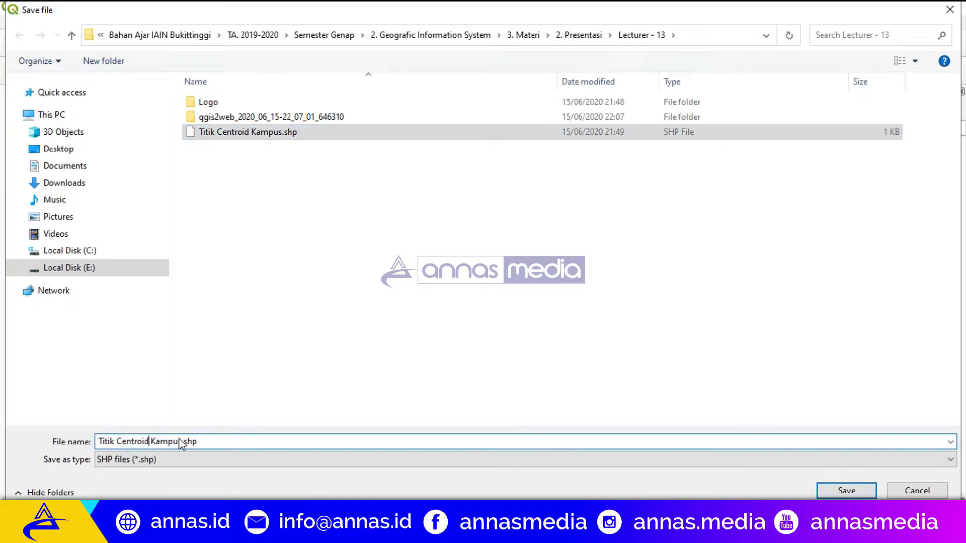
click(180, 442)
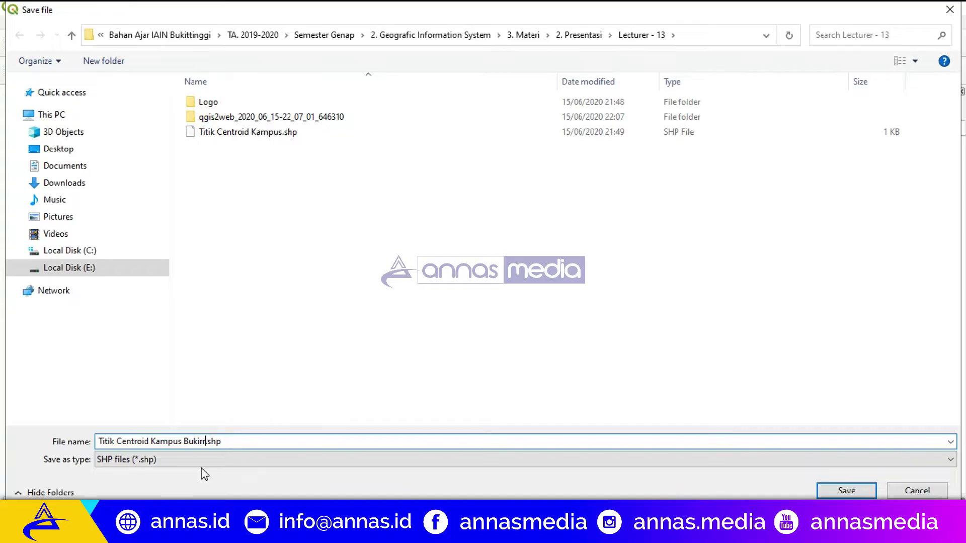
text(Bukittinggi)
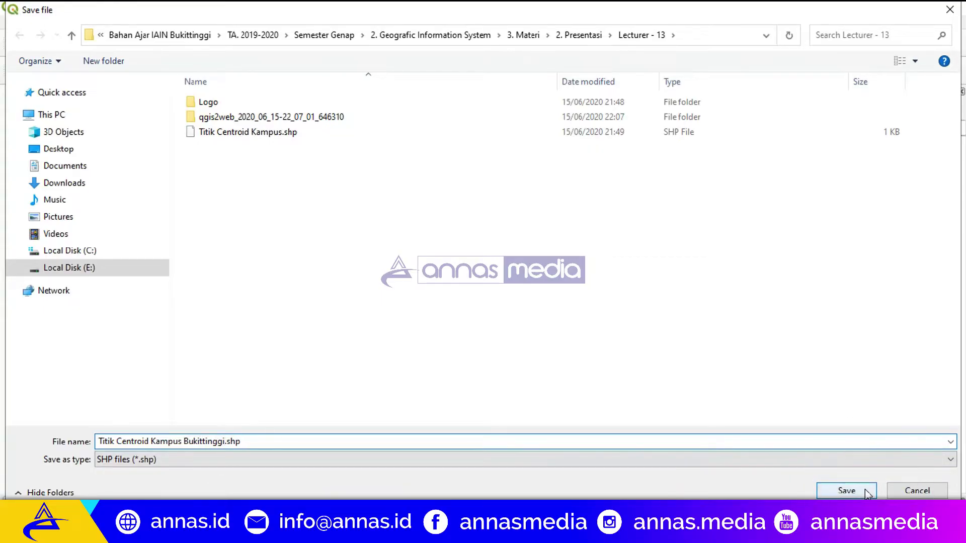
click(847, 491)
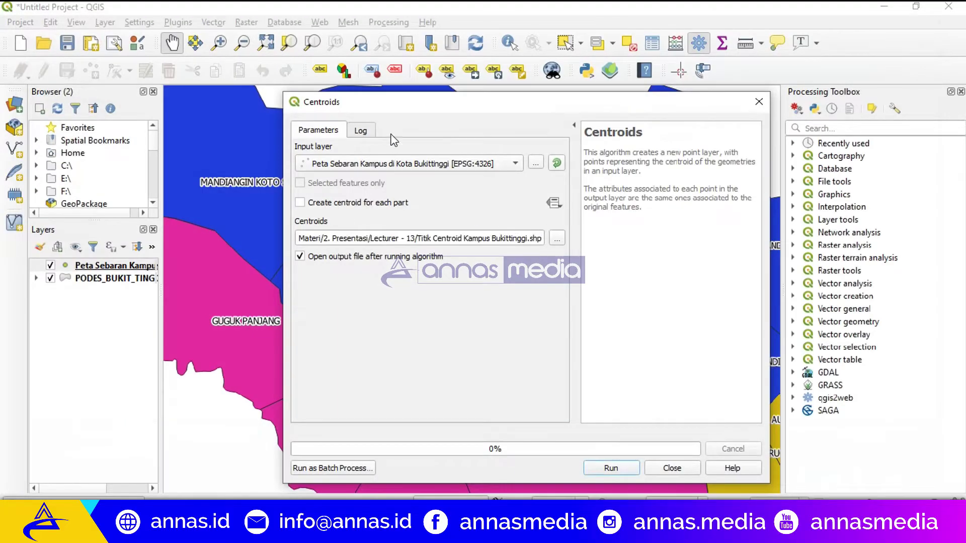
Step: Run the Centroids algorithm on the campus points and close its dialog
click(621, 467)
click(609, 468)
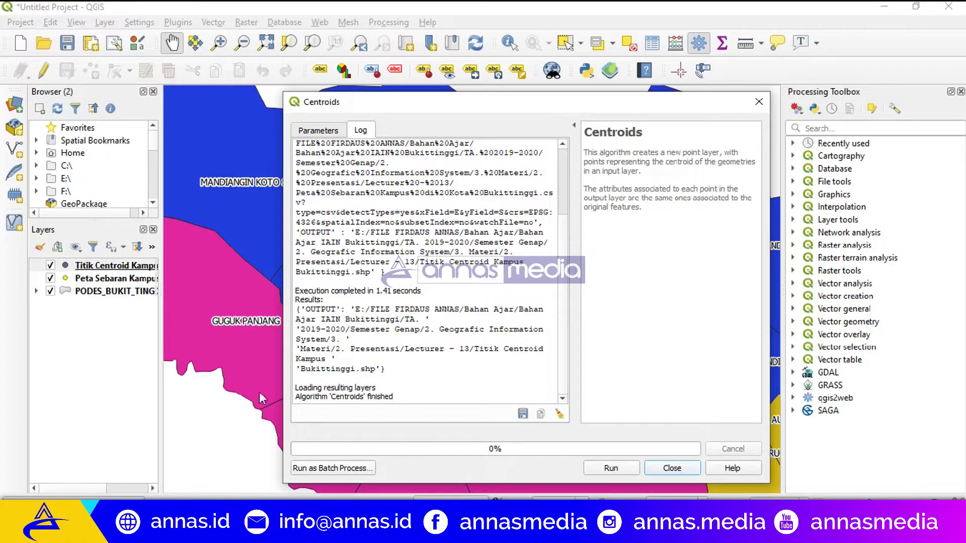
click(670, 466)
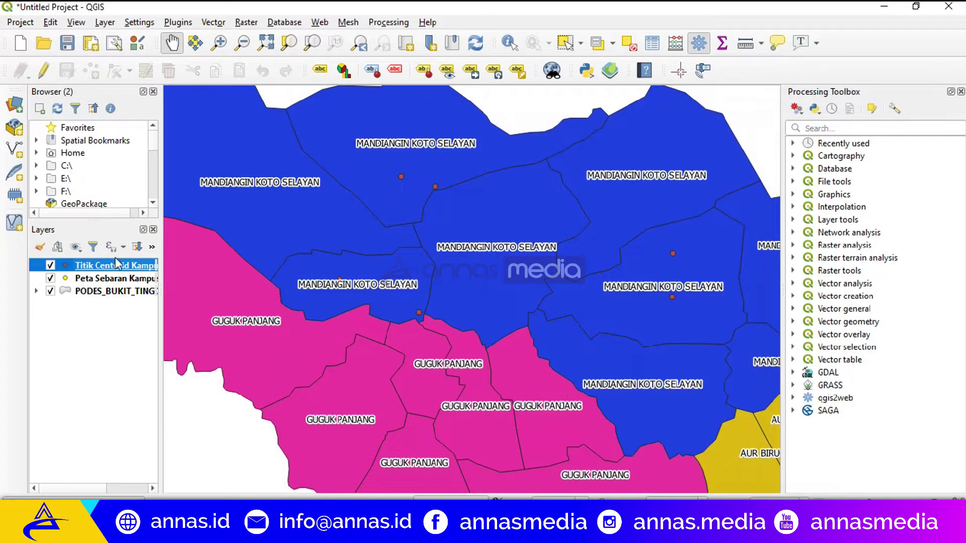
Step: Open the new centroid layer's attribute table and widen the NAMA_KAMPU column to fit the full campus names
click(50, 265)
click(50, 265)
click(651, 43)
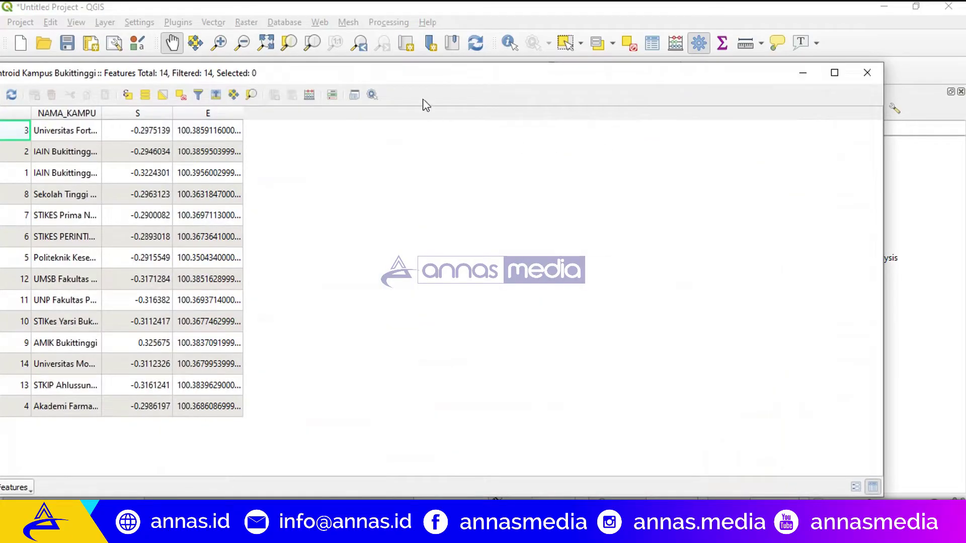
drag(420, 75, 652, 65)
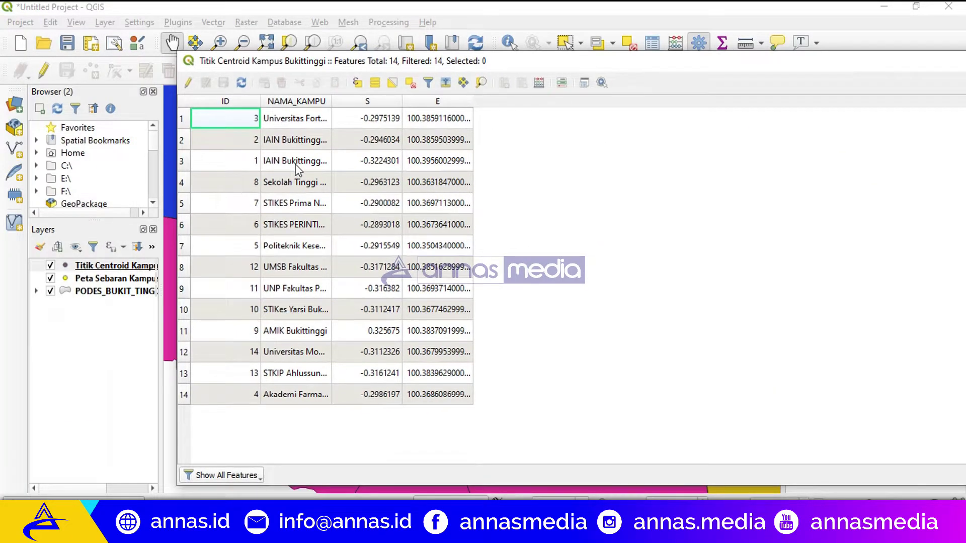
drag(332, 106, 510, 115)
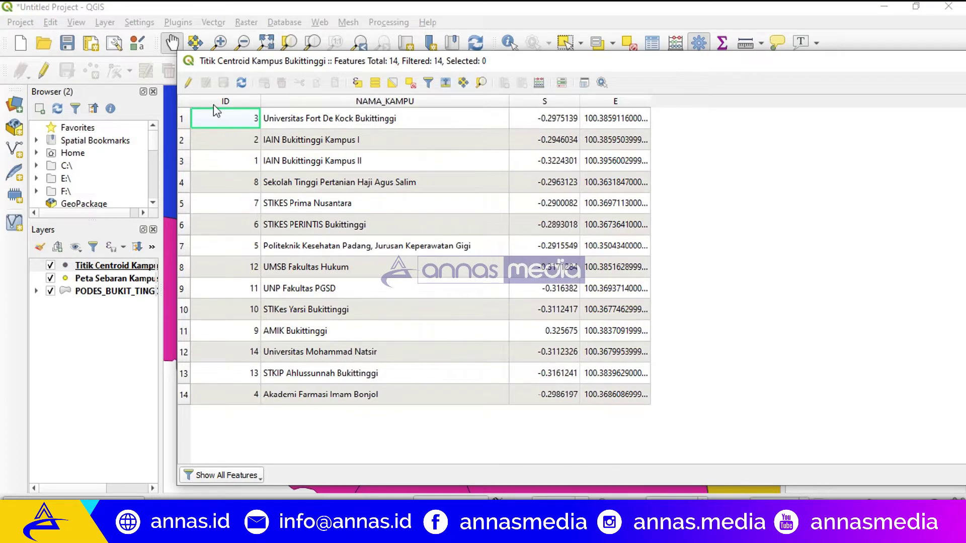
Step: Enable editing on the centroid layer and add a Text (string) field named Rektor
click(190, 82)
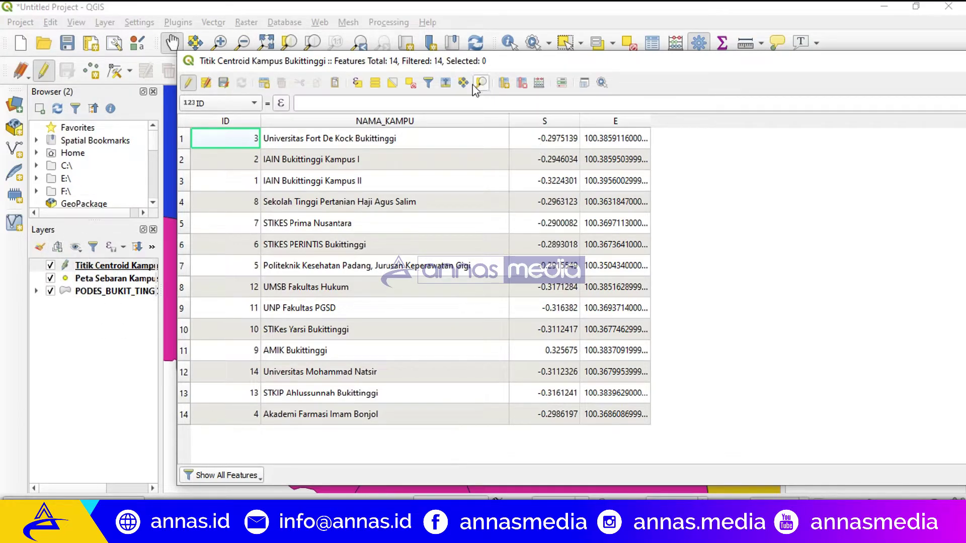
click(521, 84)
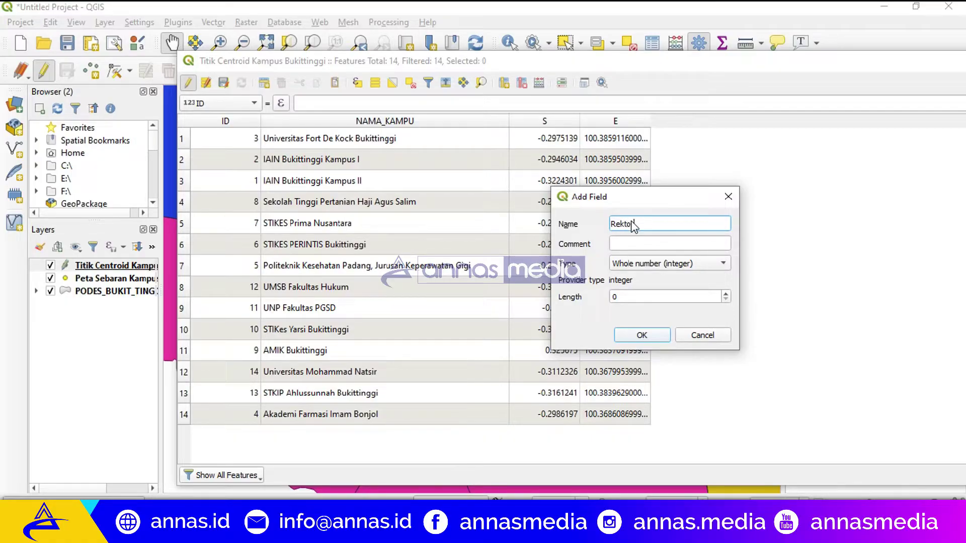
key(Tab)
click(637, 261)
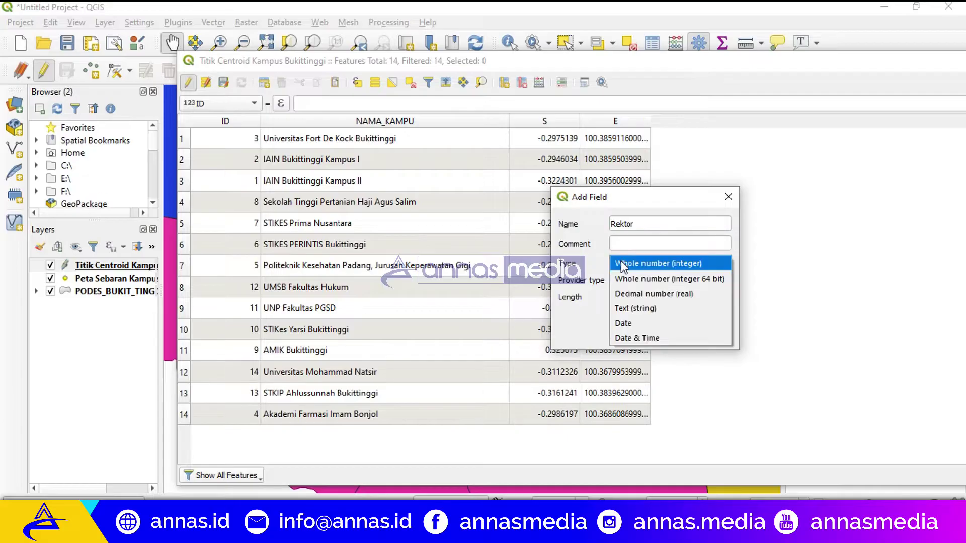
click(635, 308)
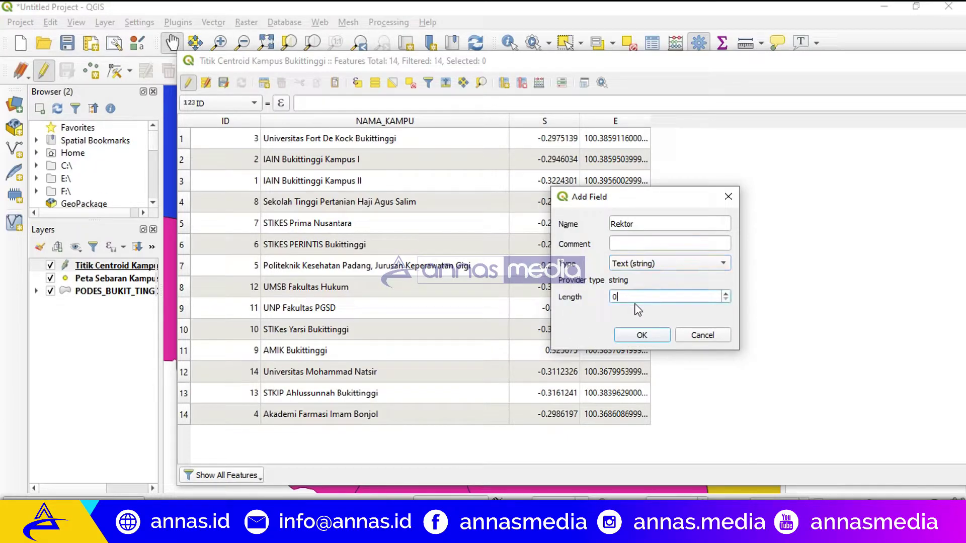
key(ctrl+a)
click(642, 335)
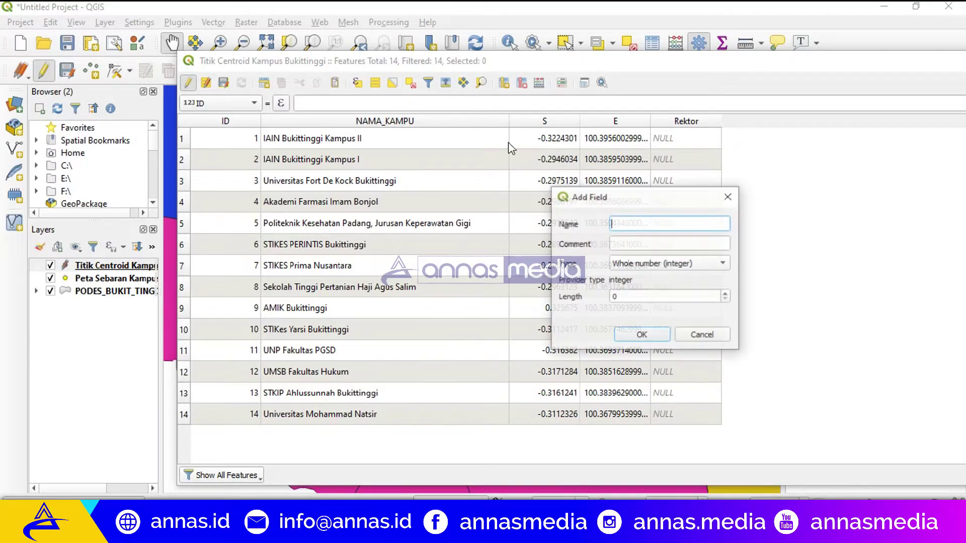
Step: Add a Text (string) field named Website with length 200 to the centroid layer
click(503, 82)
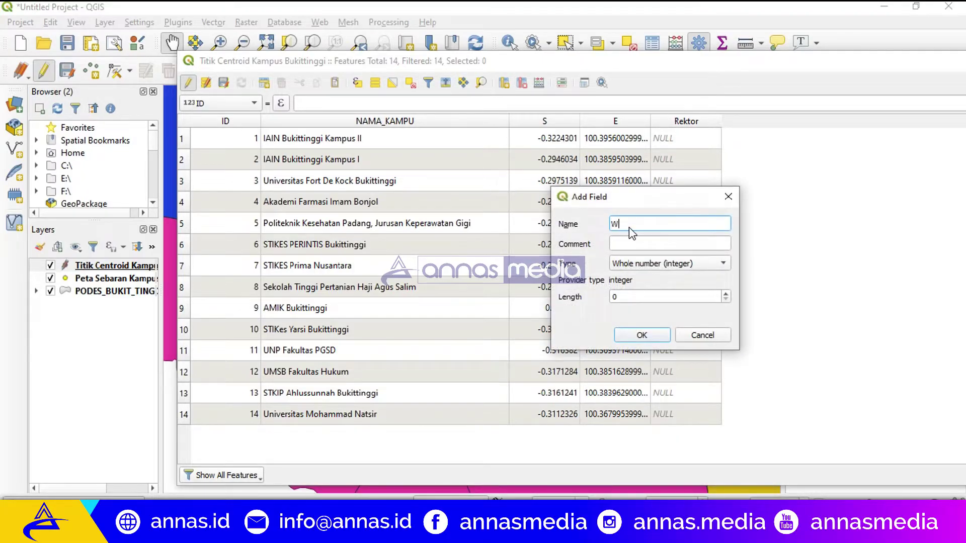
click(668, 262)
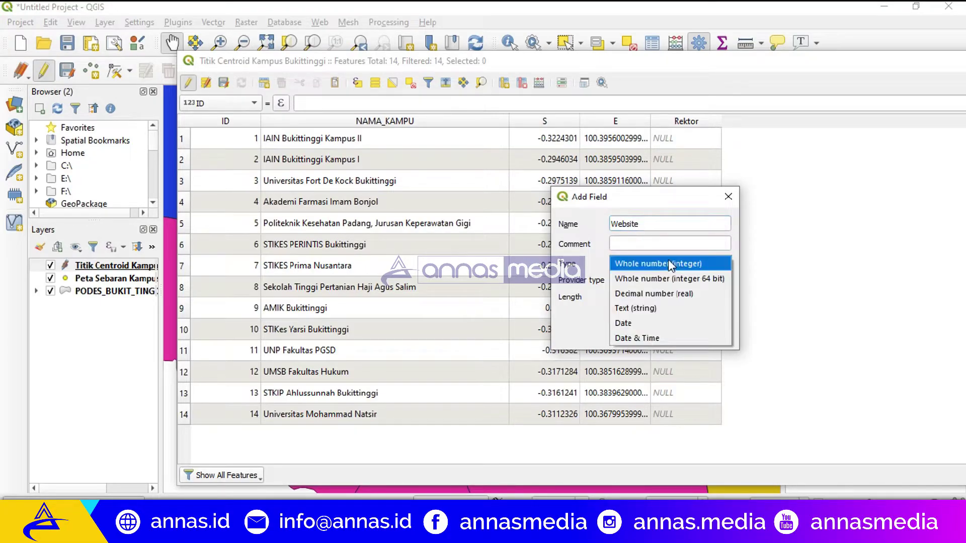
click(648, 307)
double_click(652, 297)
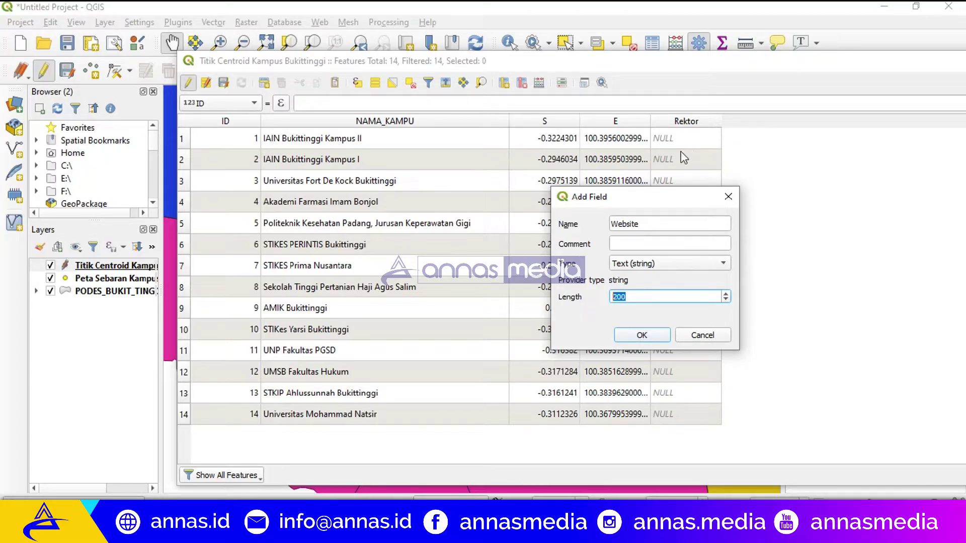
click(641, 335)
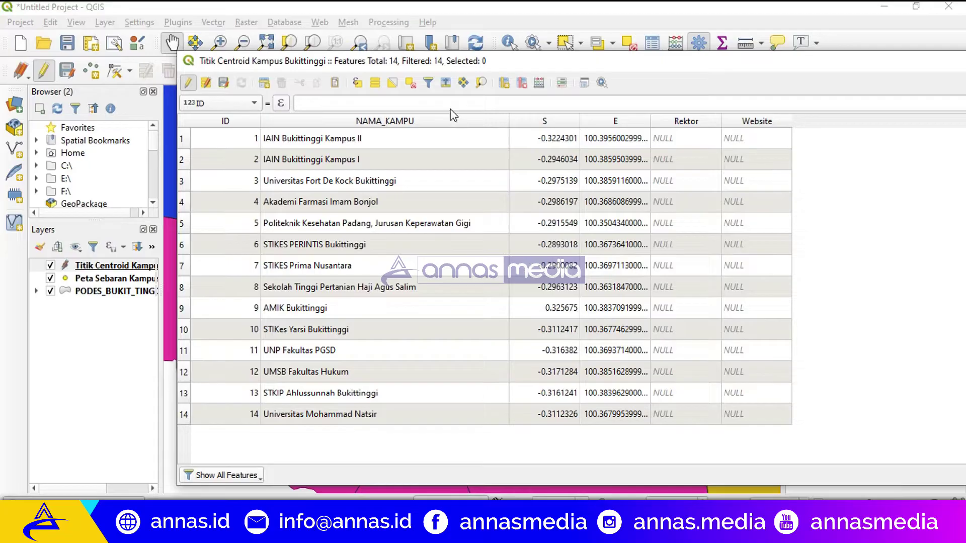
click(206, 82)
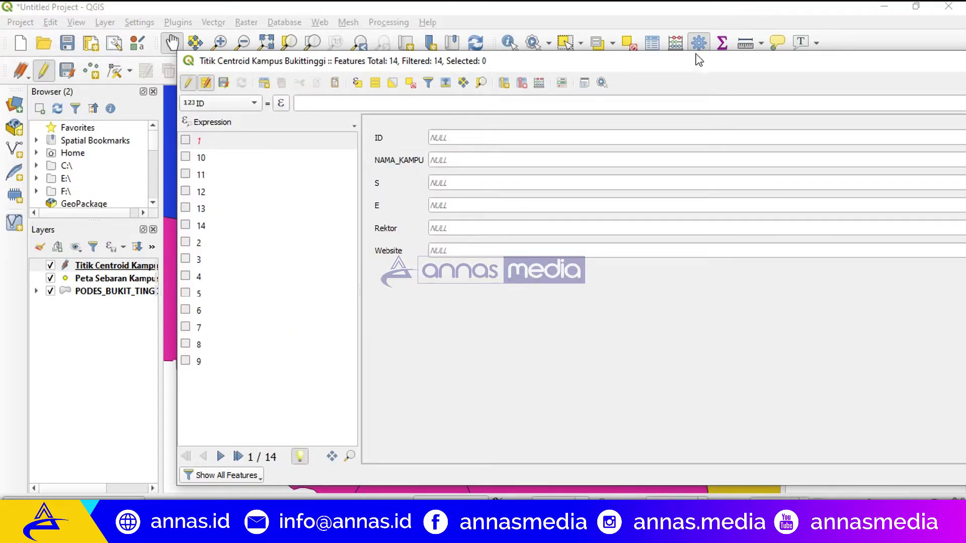
drag(693, 60, 594, 46)
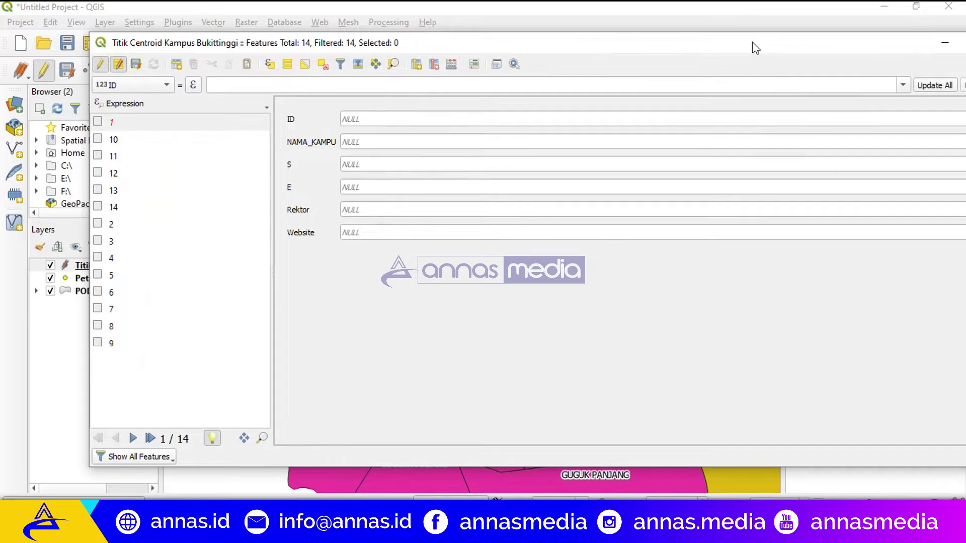
drag(752, 46, 684, 51)
click(949, 461)
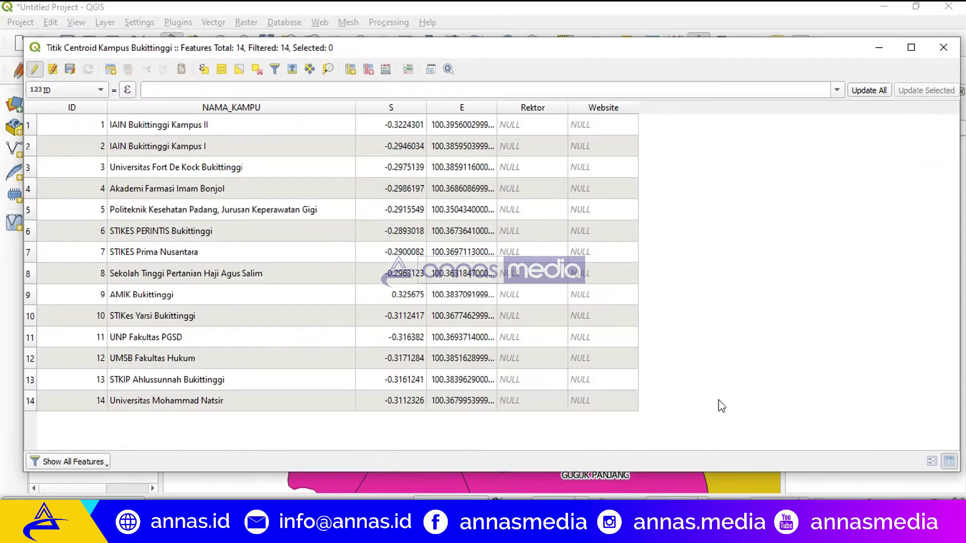
Step: Add a Text (string) field named Logo and widen the E column to fit the full coordinates
click(348, 71)
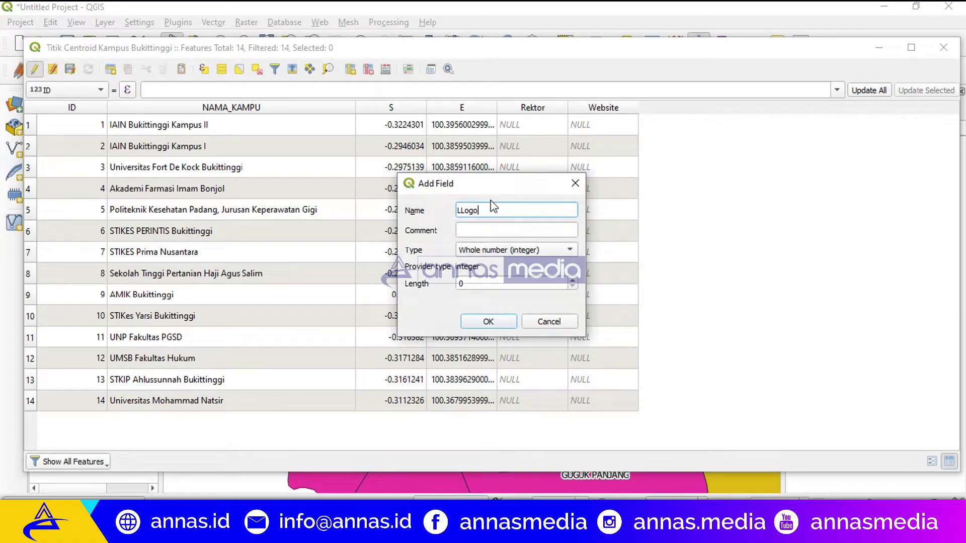
key(Delete)
click(492, 252)
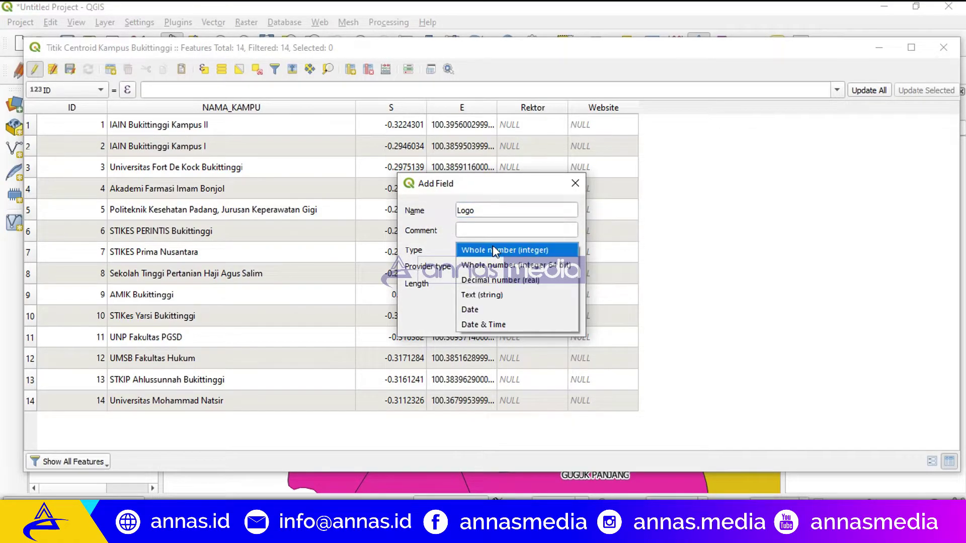
click(488, 295)
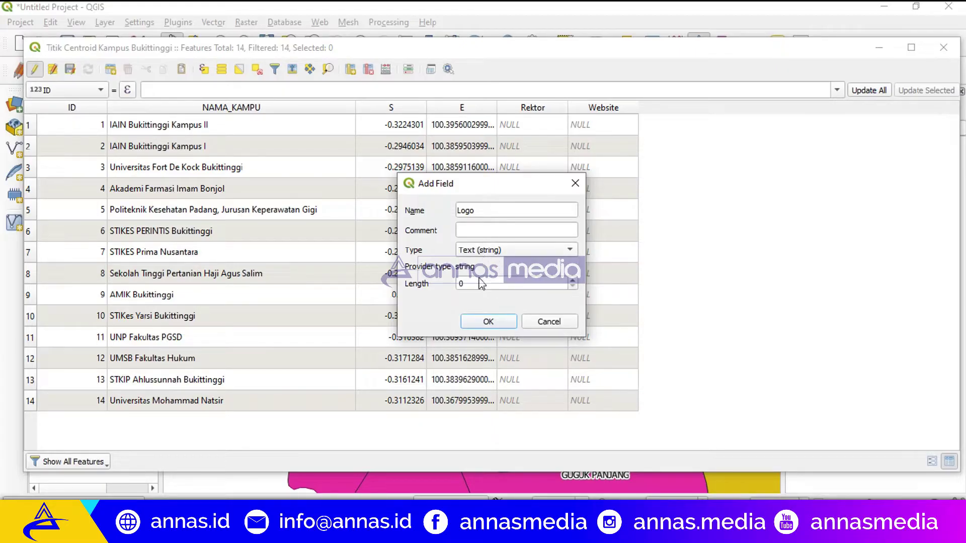
double_click(481, 285)
click(487, 321)
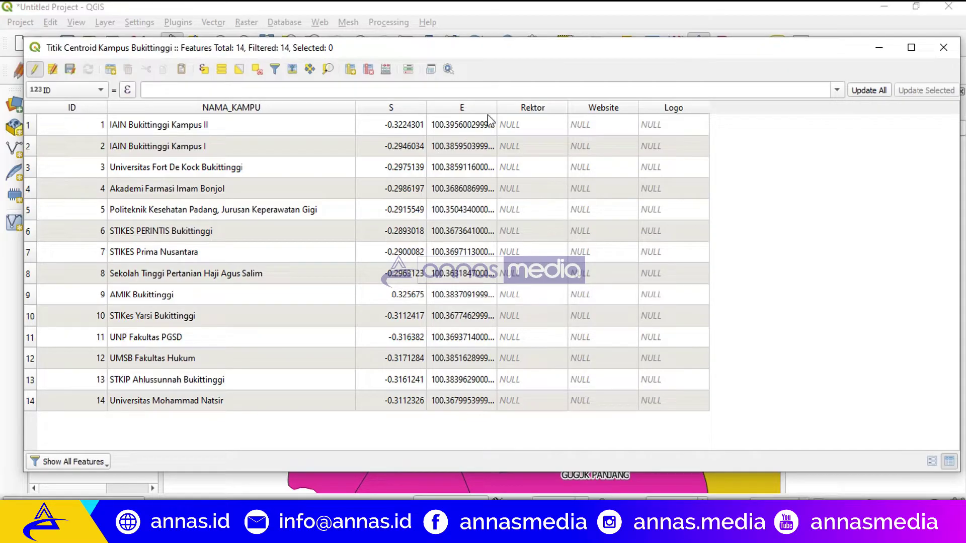
drag(497, 107, 533, 110)
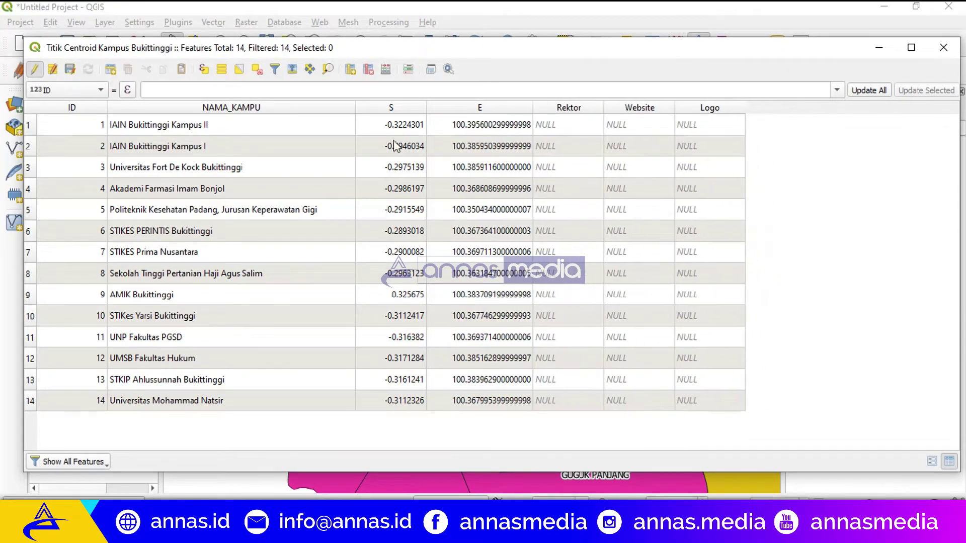
Step: Enter the rector's full name and title in the Rektor field of IAIN Bukittinggi Kampus II and copy it to IAIN Bukittinggi Kampus I
double_click(556, 126)
text(Dr. Rid)
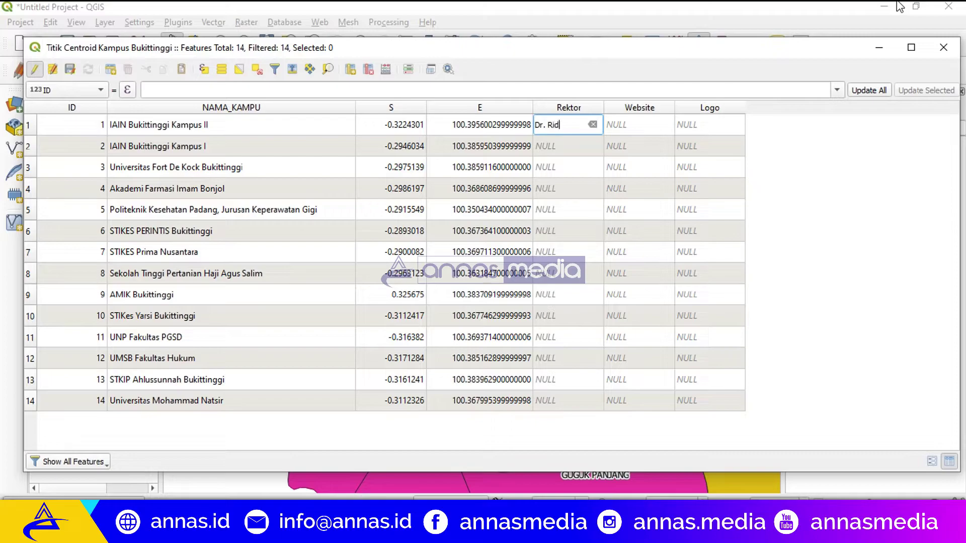
text(a, M.Hum)
key(ctrl+a)
key(ctrl+c)
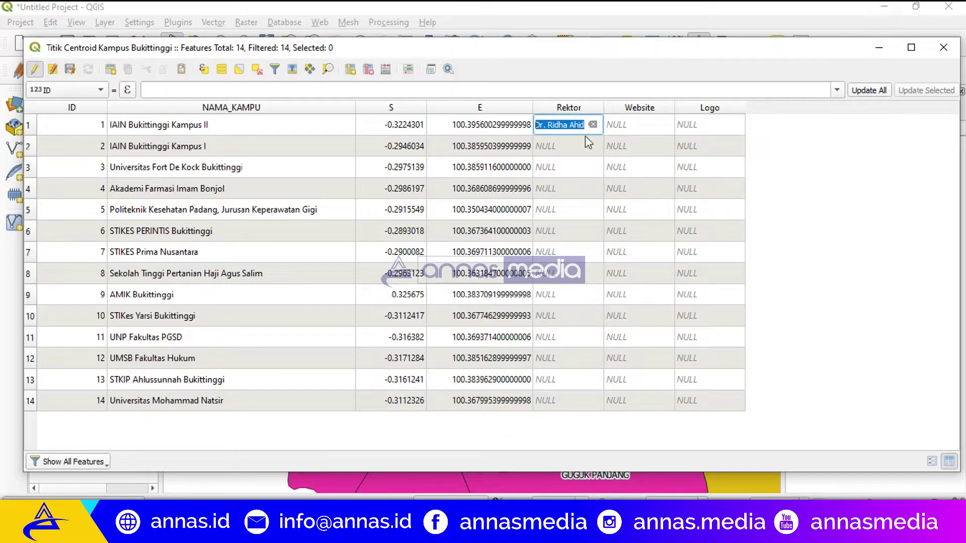
double_click(562, 151)
key(ctrl+v)
double_click(627, 125)
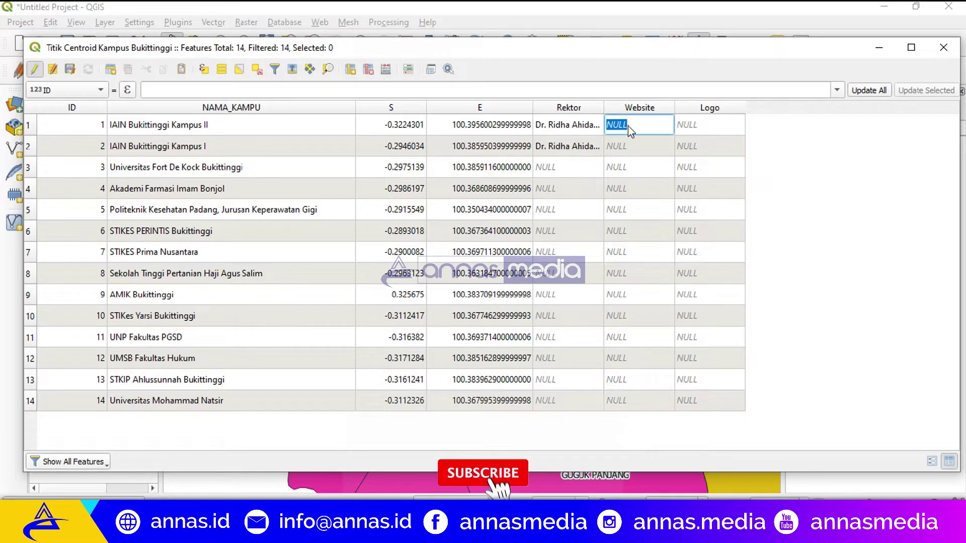
text(htt)
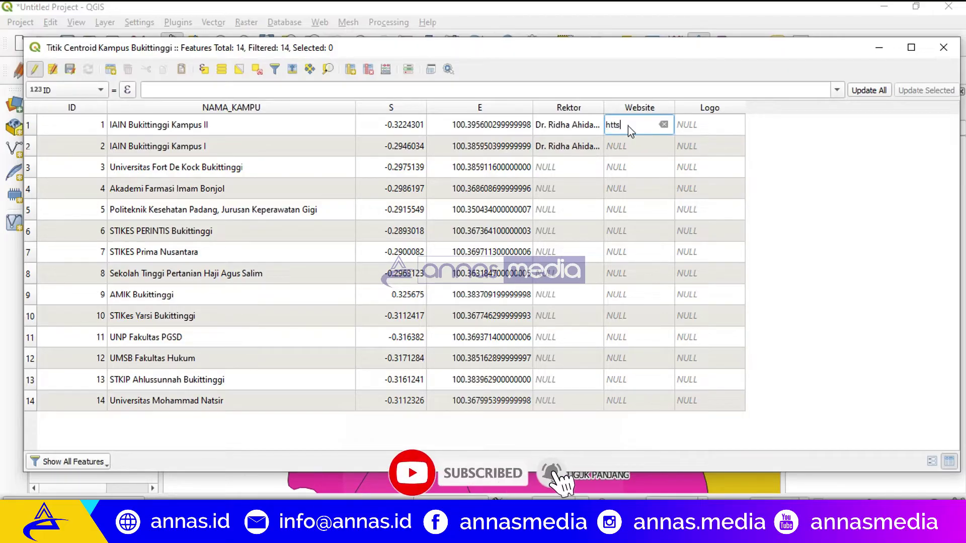
text(s)
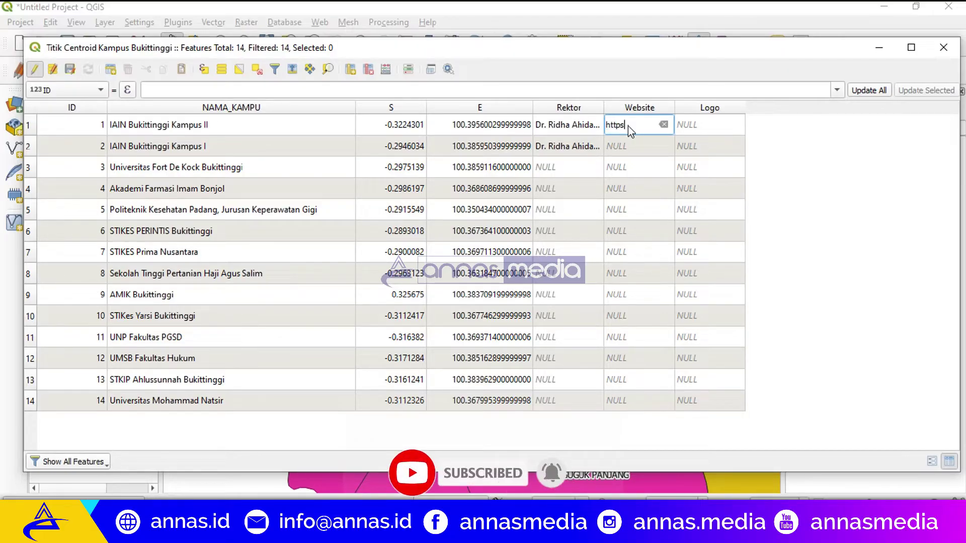
text(iainbukittinggi)
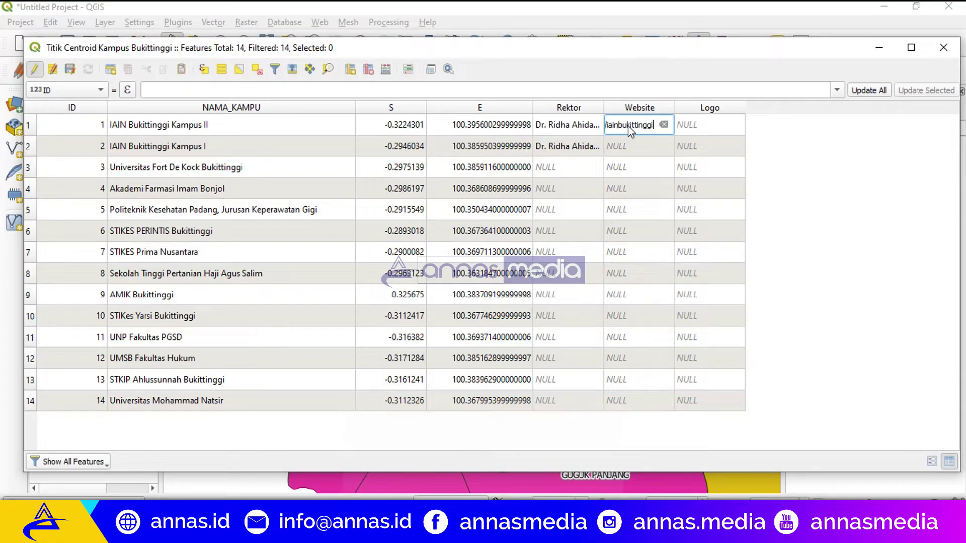
text(.ac.id)
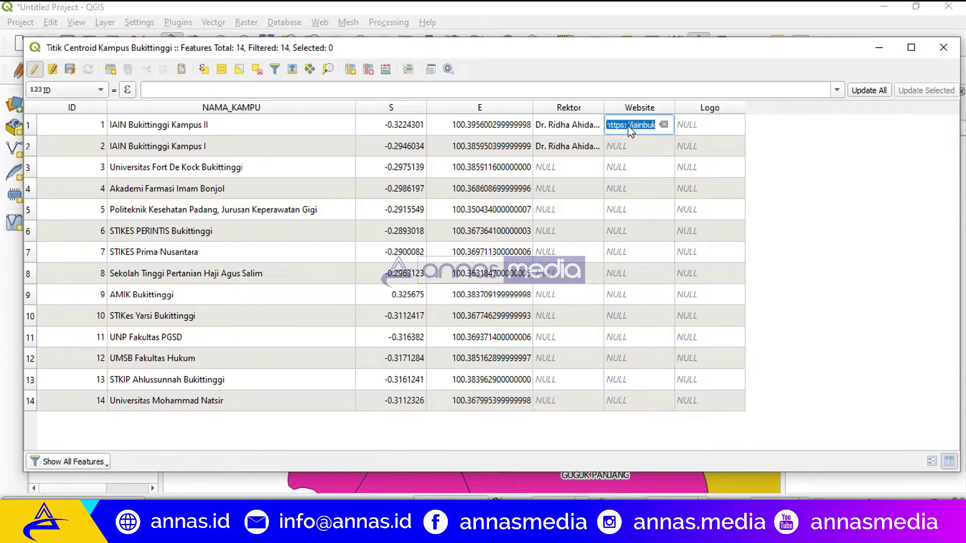
click(637, 146)
text(https://iainbukittinggi.ac.id)
Step: Switch to File Explorer and open the Logo folder inside Lecturer - 13
double_click(694, 135)
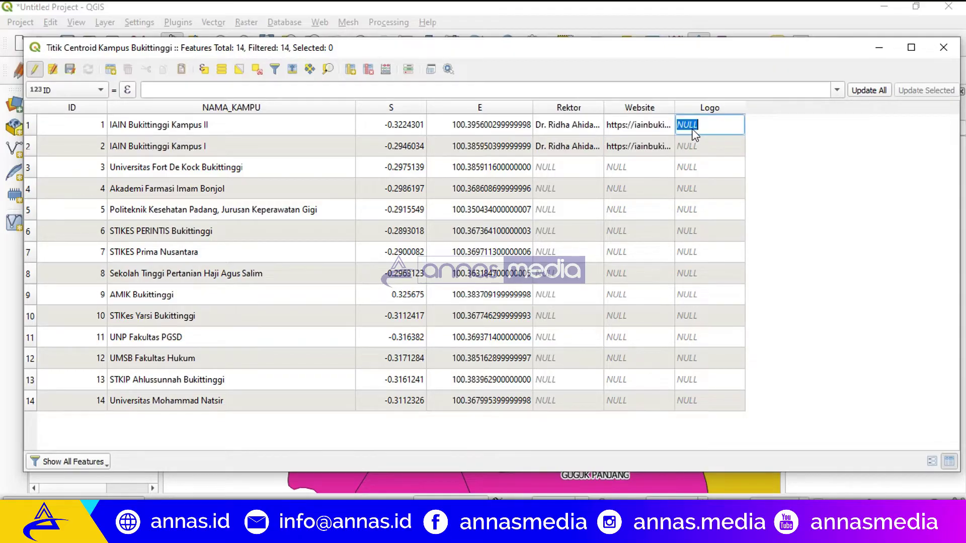
drag(651, 50, 639, 34)
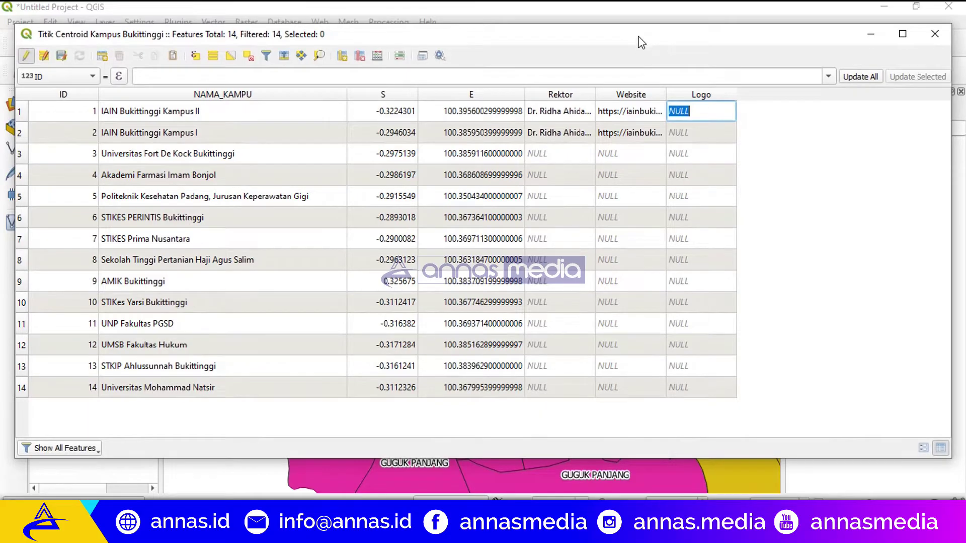
click(772, 150)
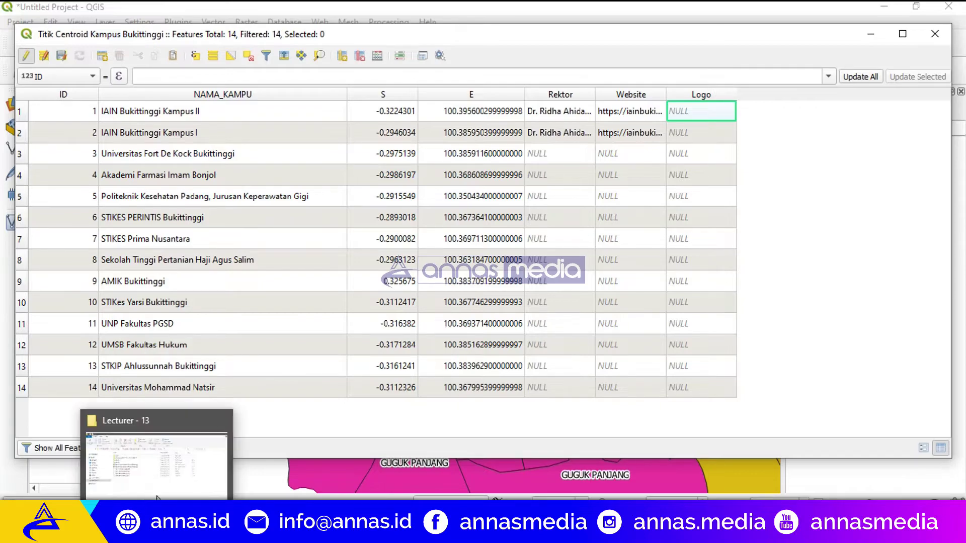
click(167, 473)
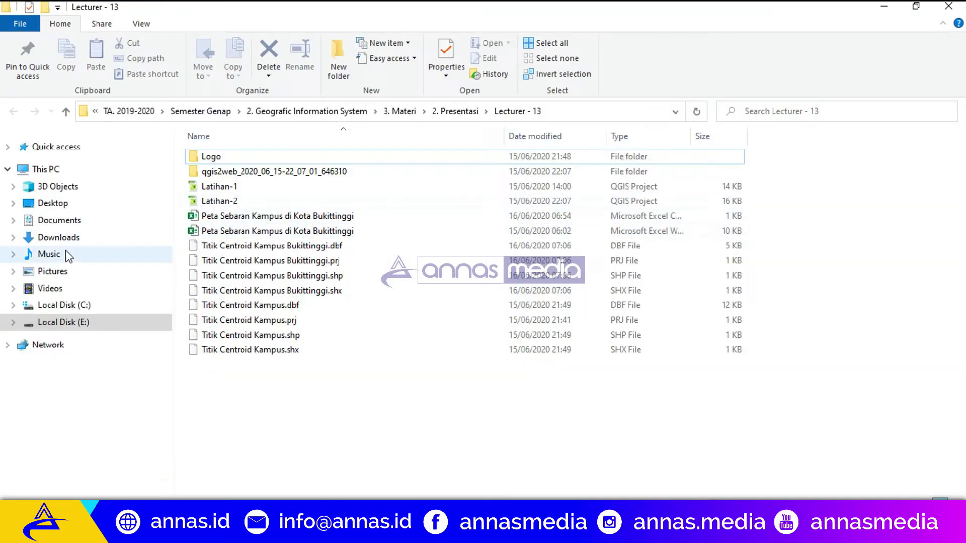
click(59, 273)
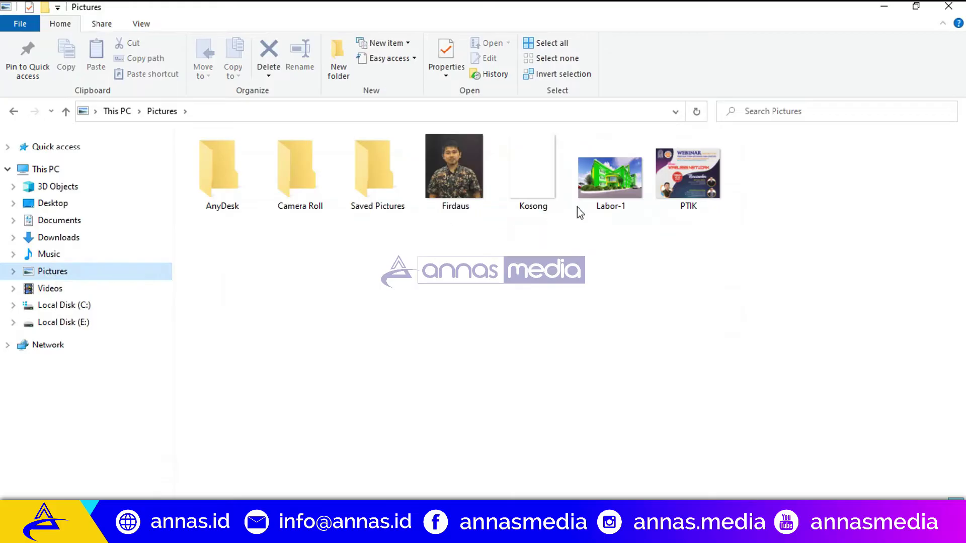
click(14, 111)
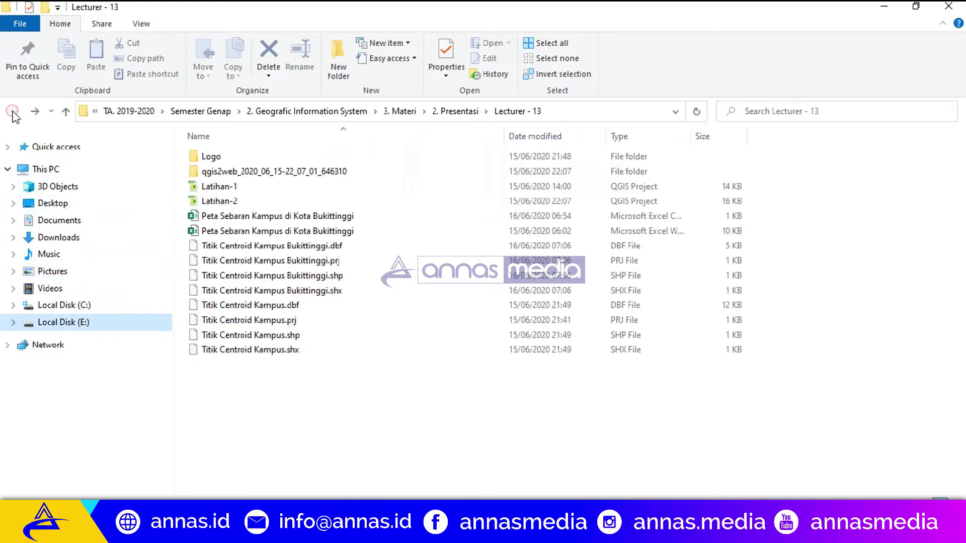
double_click(202, 158)
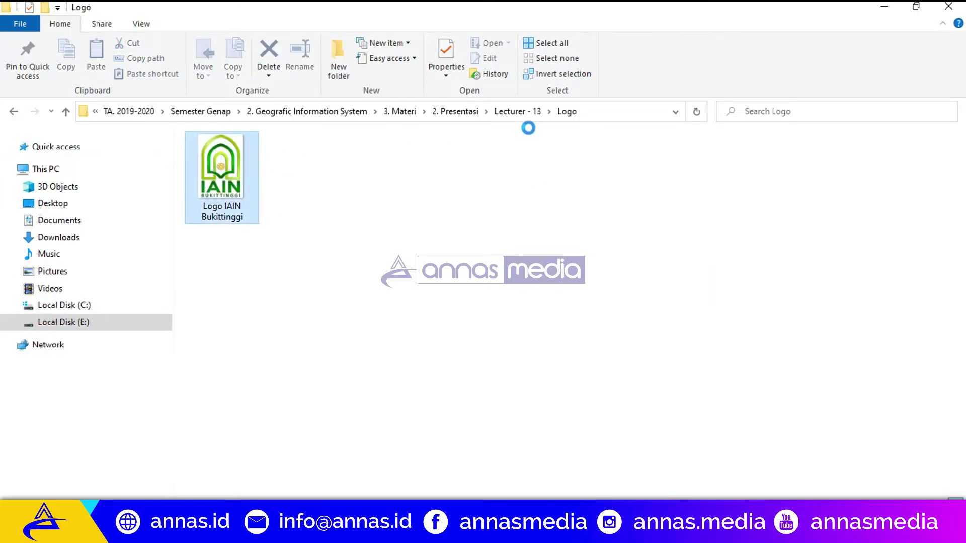
Step: Copy the full path of Logo IAIN Bukittinggi.png from its file properties, return to QGIS and close the properties
right_click(225, 163)
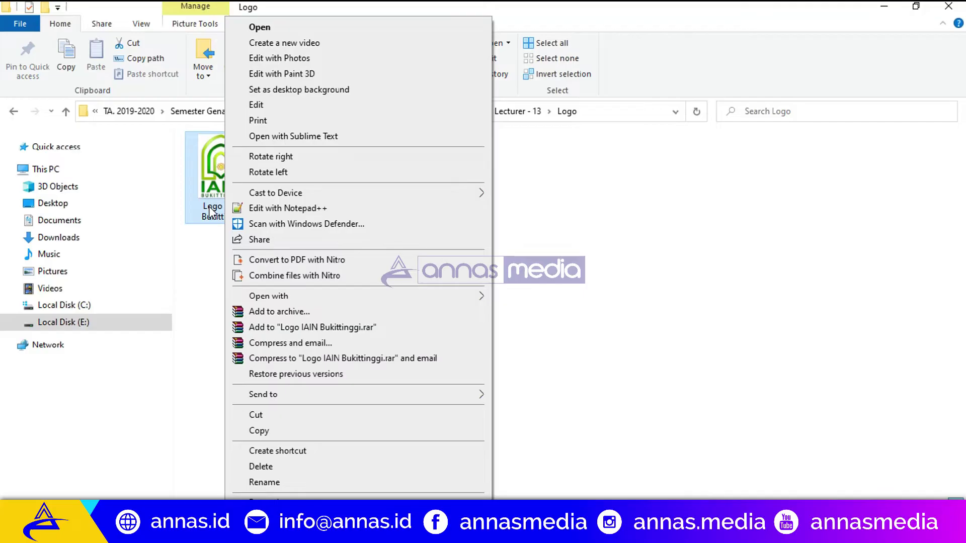
click(267, 498)
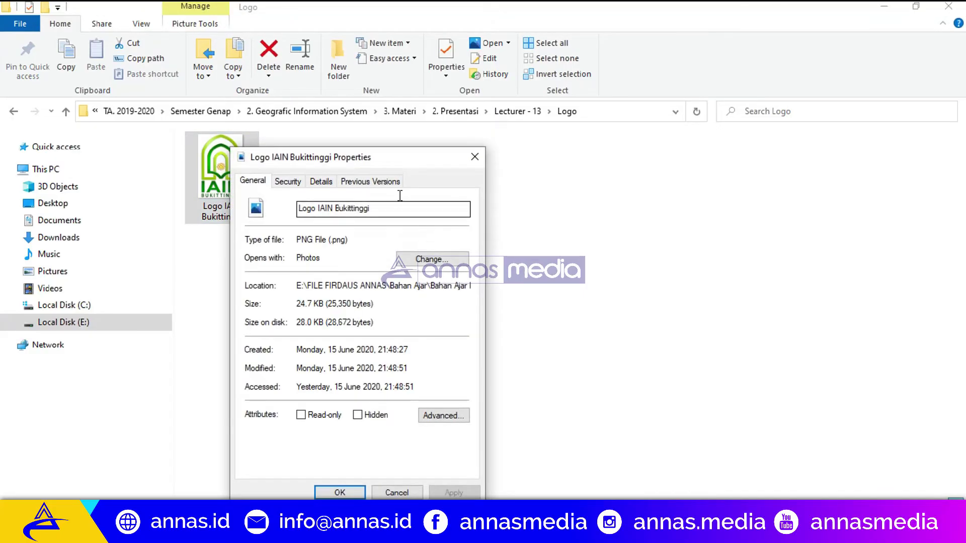
click(295, 182)
click(302, 201)
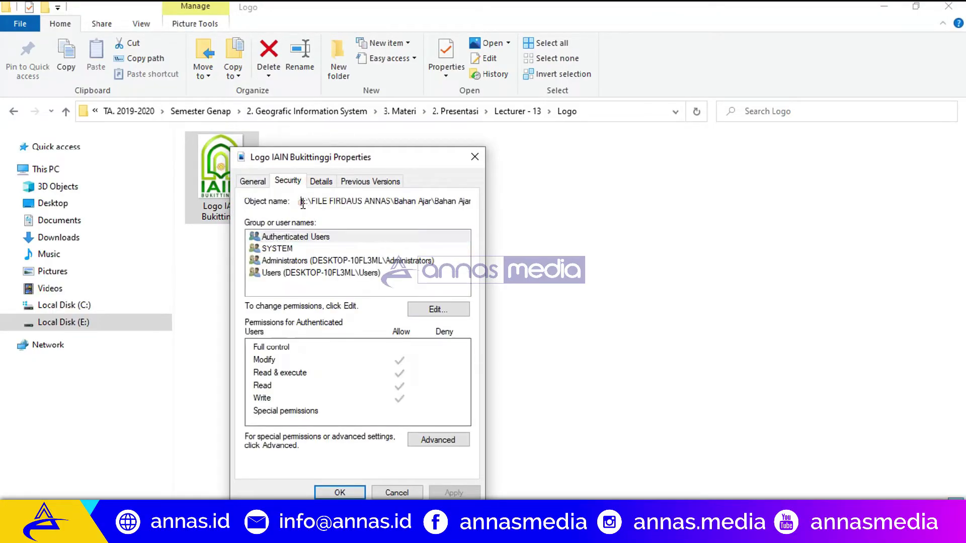
drag(301, 204, 485, 201)
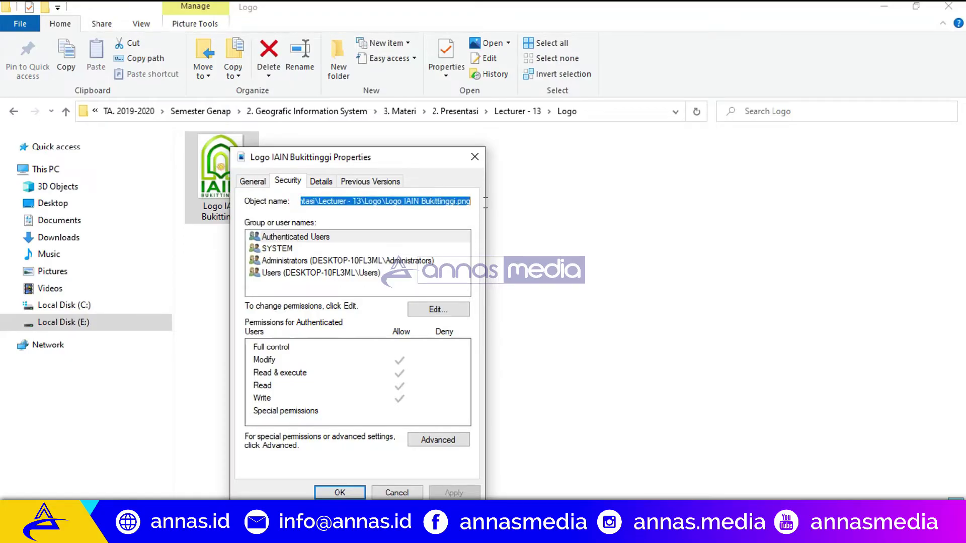
right_click(423, 201)
click(449, 248)
click(883, 6)
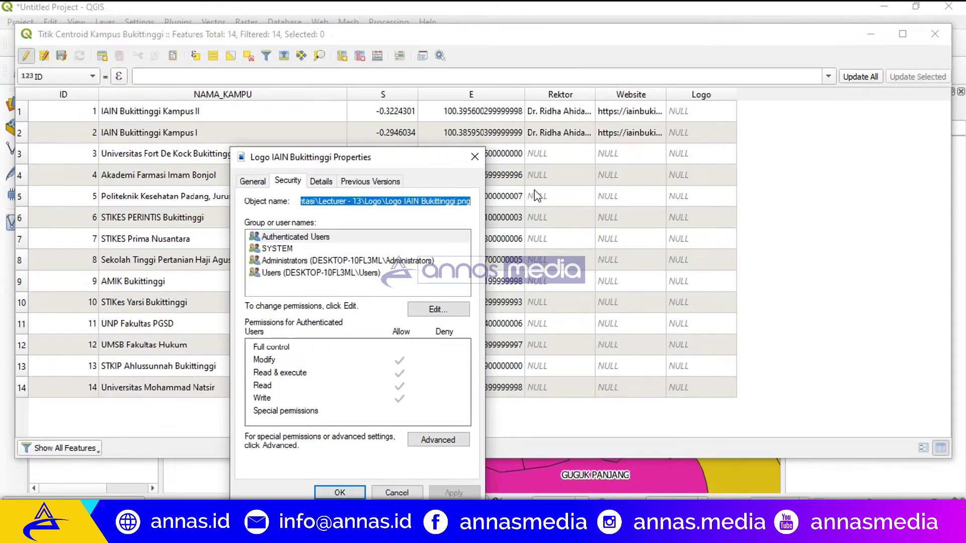
click(474, 157)
Step: Paste the copied logo path into the Logo field of both IAIN Bukittinggi campuses and save the layer edits, ending edit mode
double_click(679, 111)
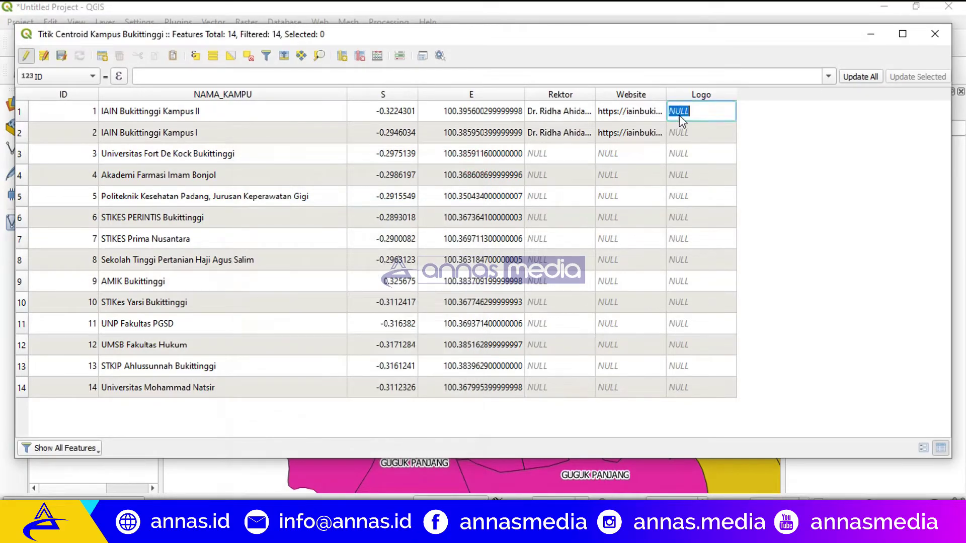
key(ctrl+v)
double_click(683, 133)
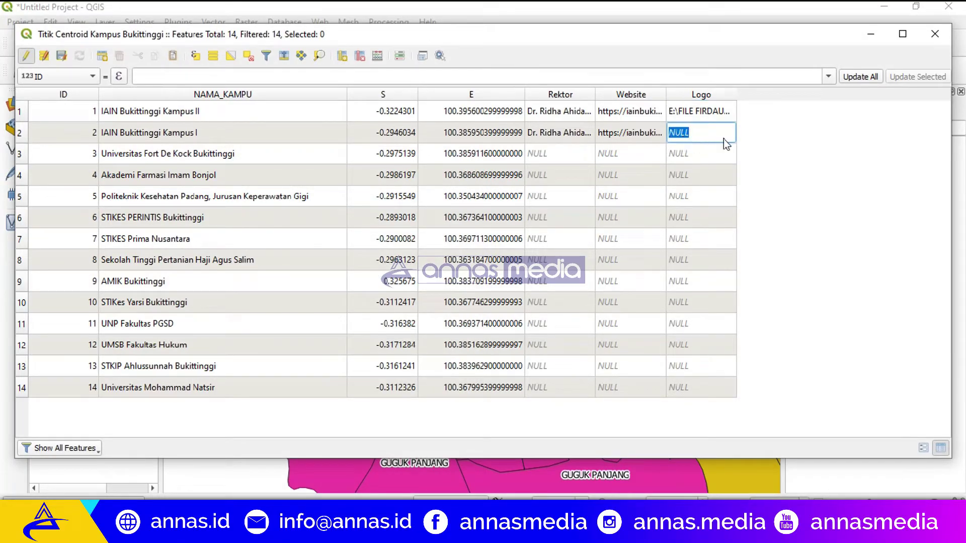
key(ctrl+v)
click(834, 189)
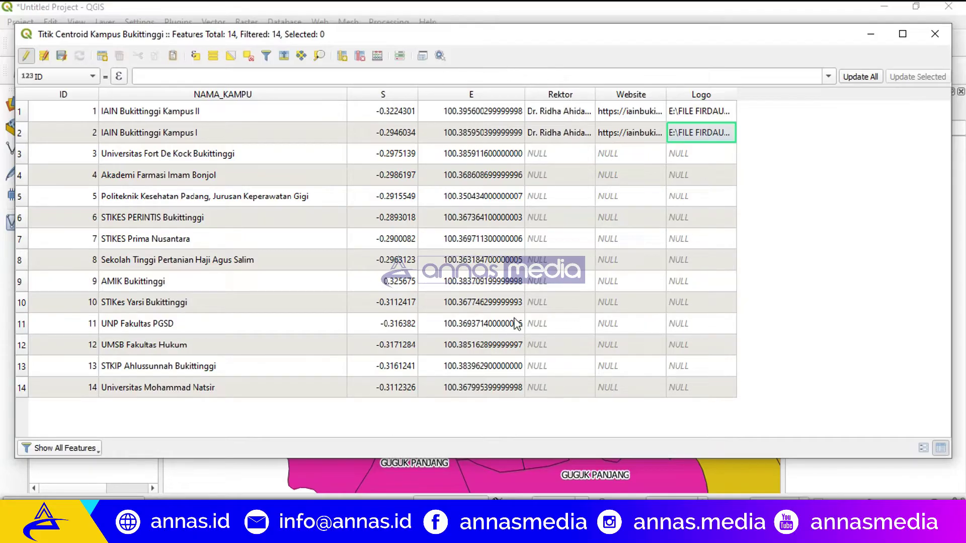
click(26, 56)
click(497, 267)
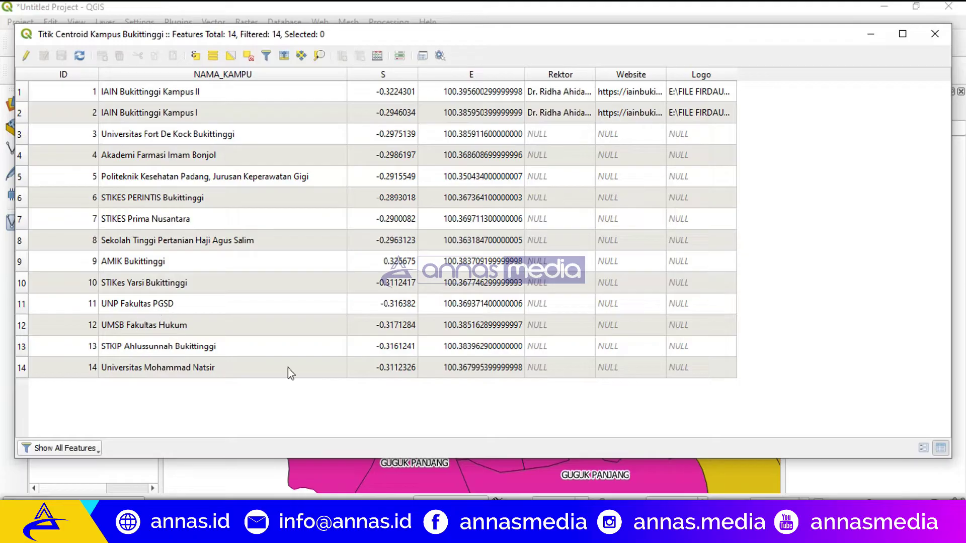
Step: Close the attribute table and change the Titik Centroid Kampus Bukittinggi symbol to an SVG marker 10 mm wide
click(934, 34)
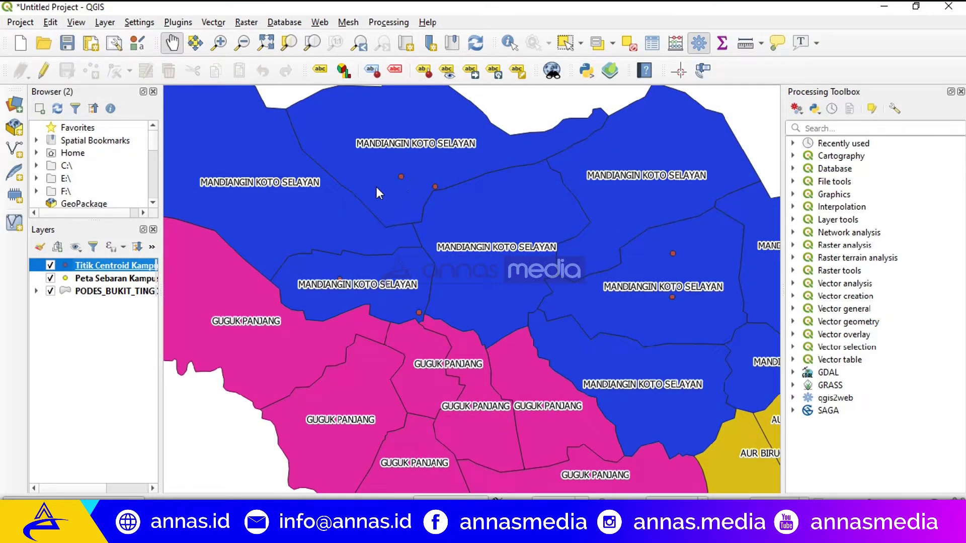
double_click(119, 270)
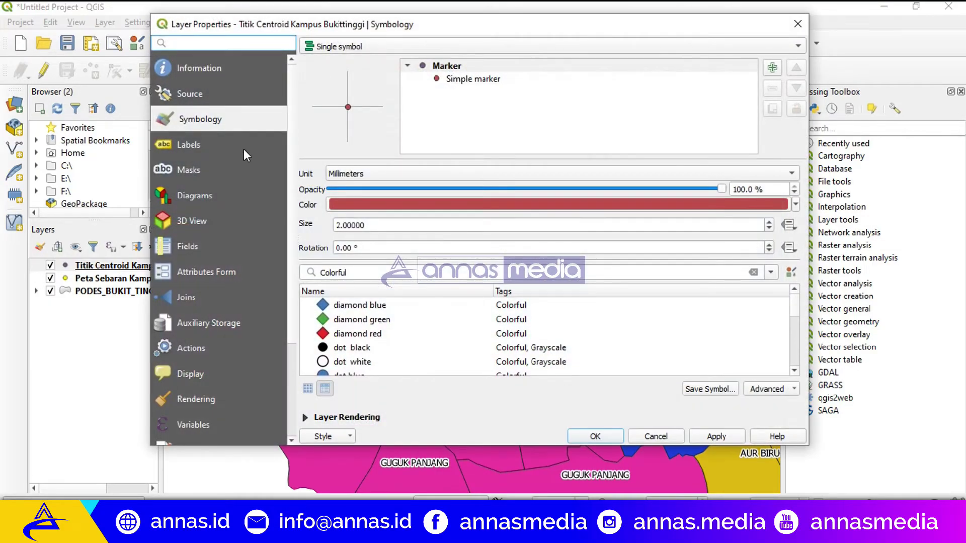
click(459, 84)
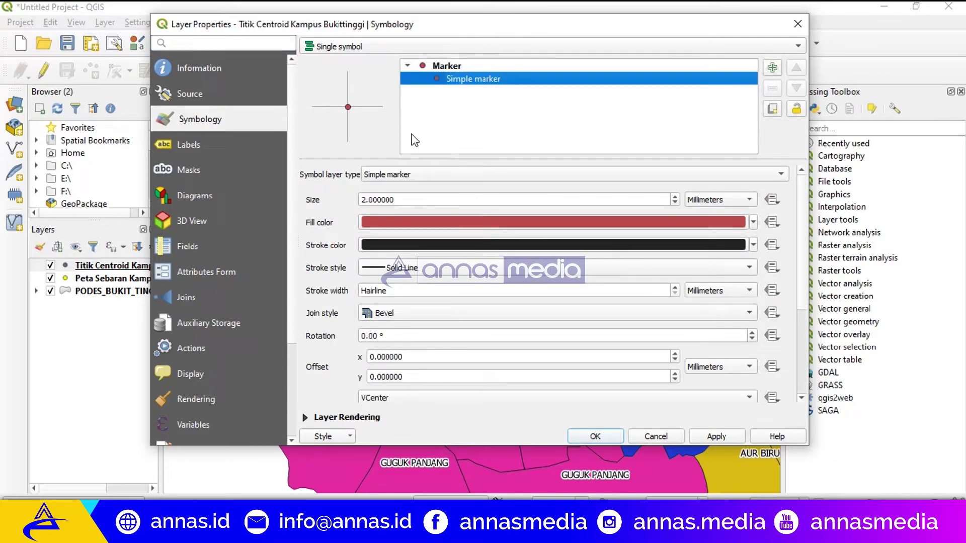
click(403, 174)
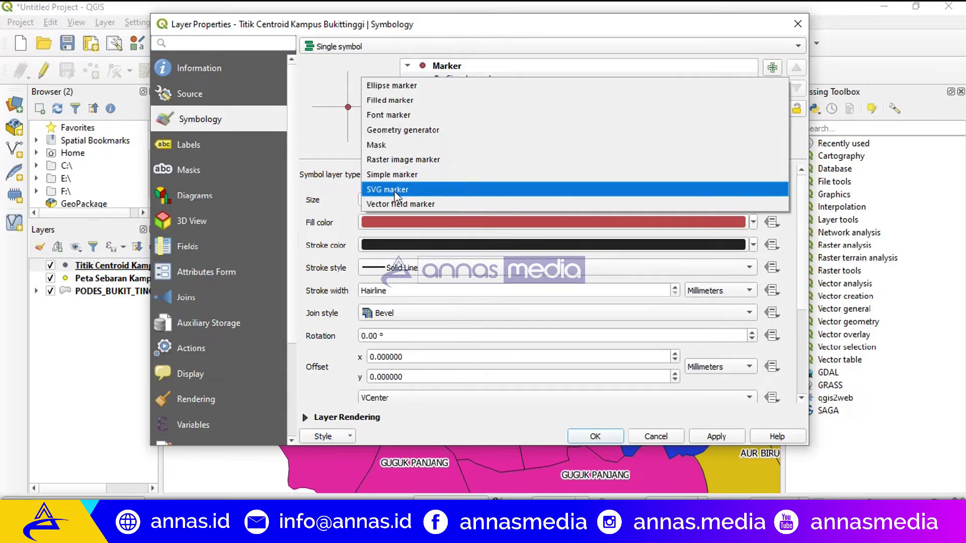
click(395, 190)
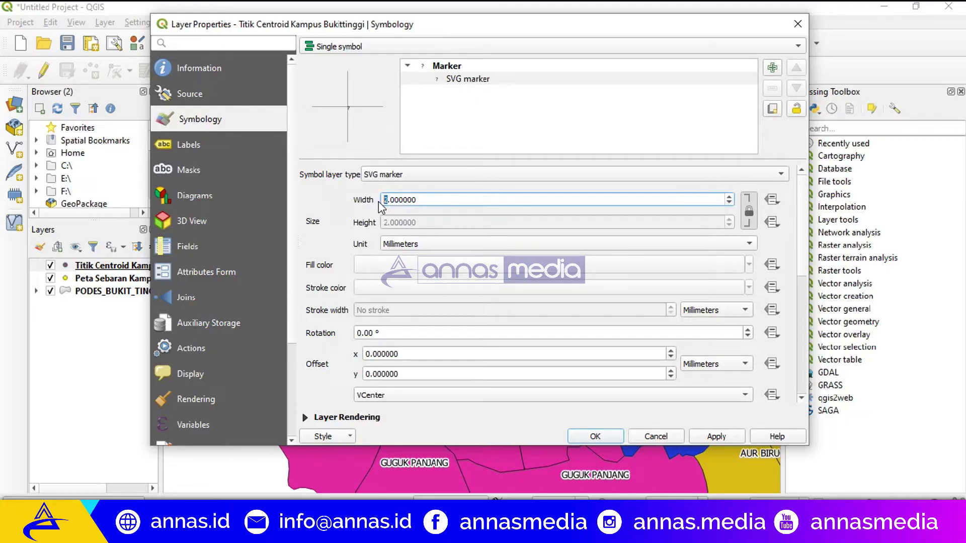
text(10)
Step: Choose the graduation cap image education_university.svg for the SVG marker
drag(799, 261, 802, 375)
scroll(780, 219, down, 8)
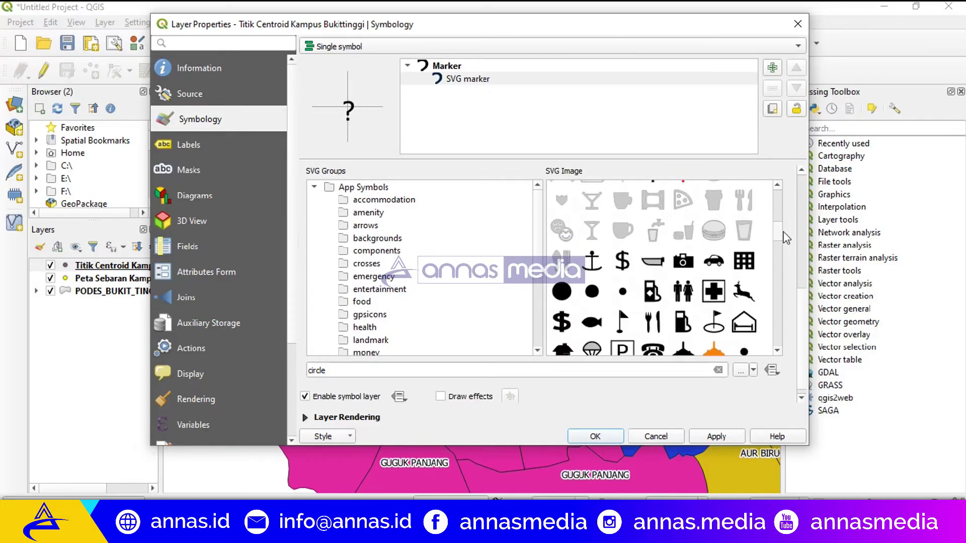
scroll(784, 260, down, 8)
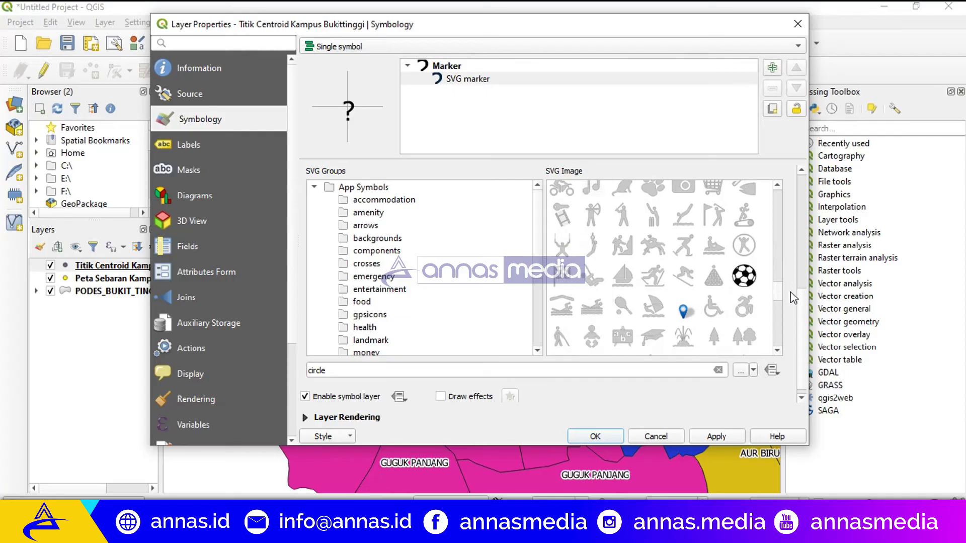
scroll(744, 301, down, 1)
click(654, 321)
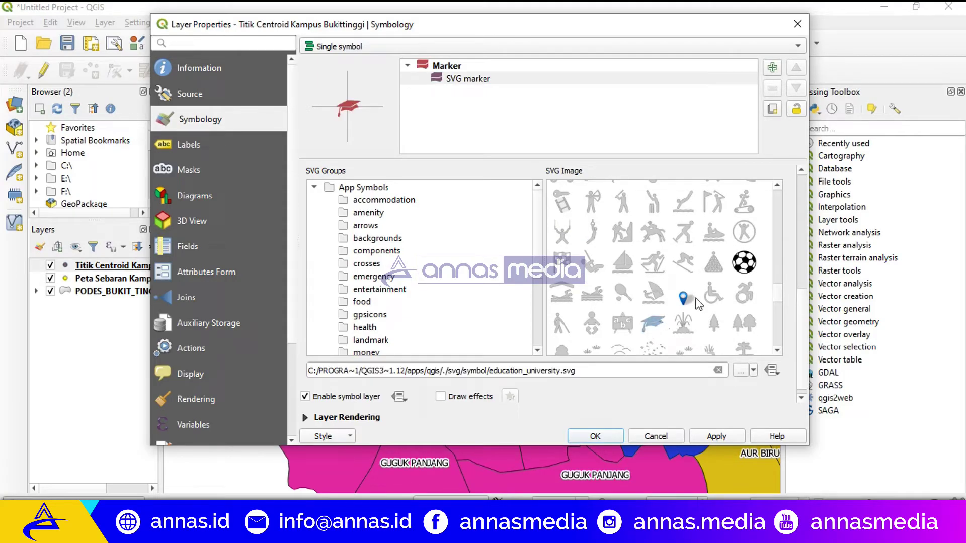
Step: Set the marker's fill color to bright yellow and apply the symbology to the centroid layer
scroll(802, 307, up, 5)
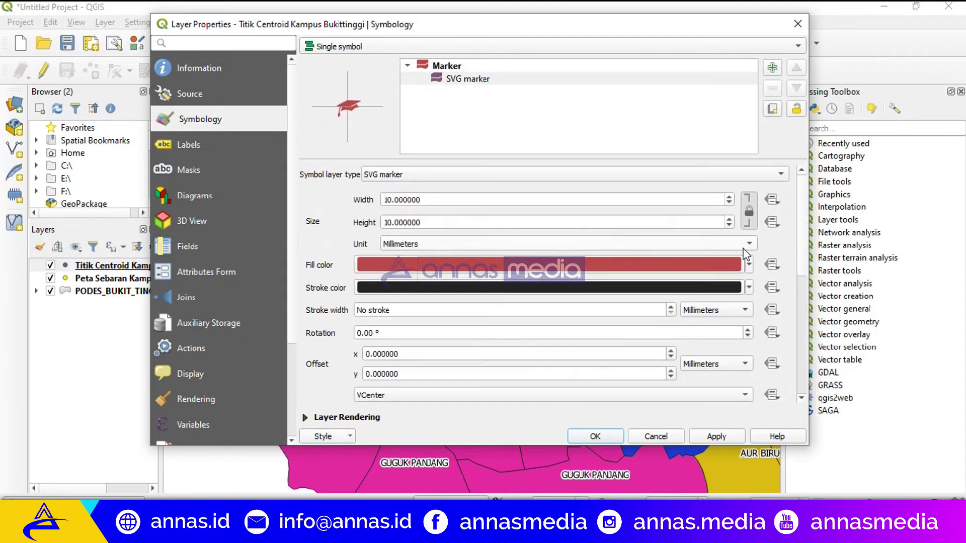
click(749, 264)
drag(410, 322, 393, 347)
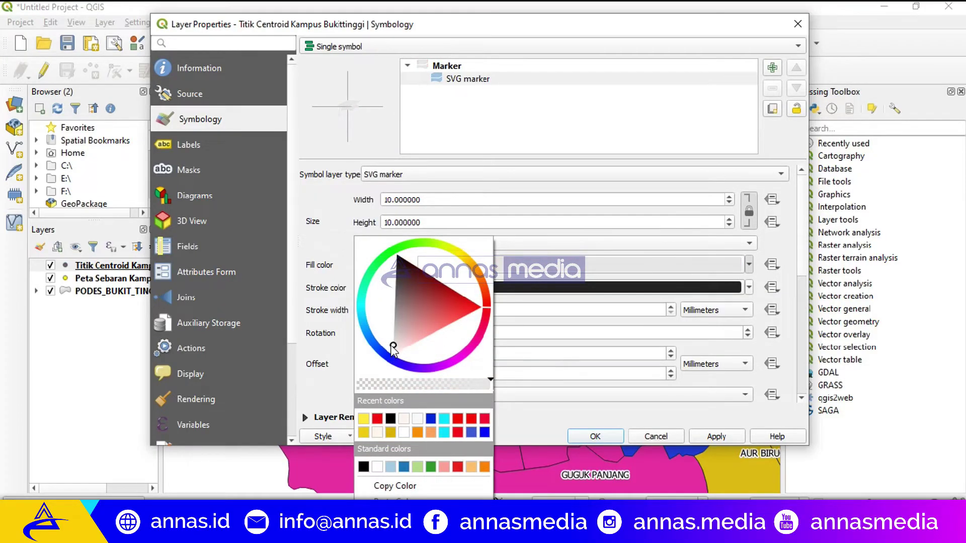
drag(446, 249, 460, 253)
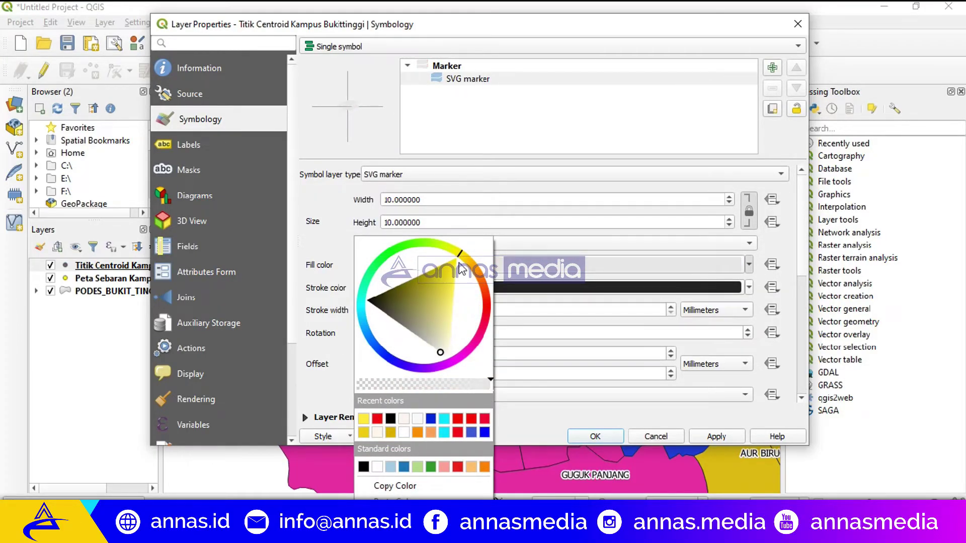
click(707, 437)
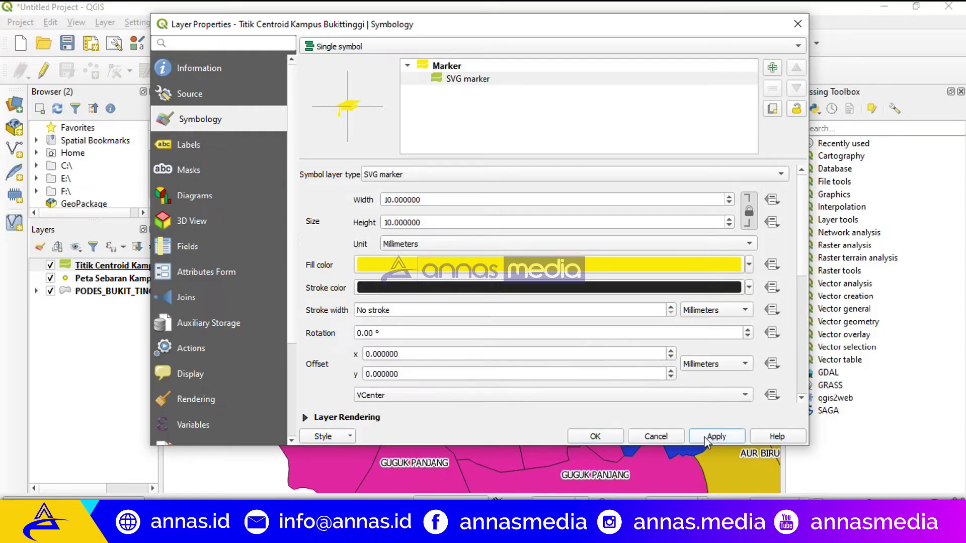
click(595, 436)
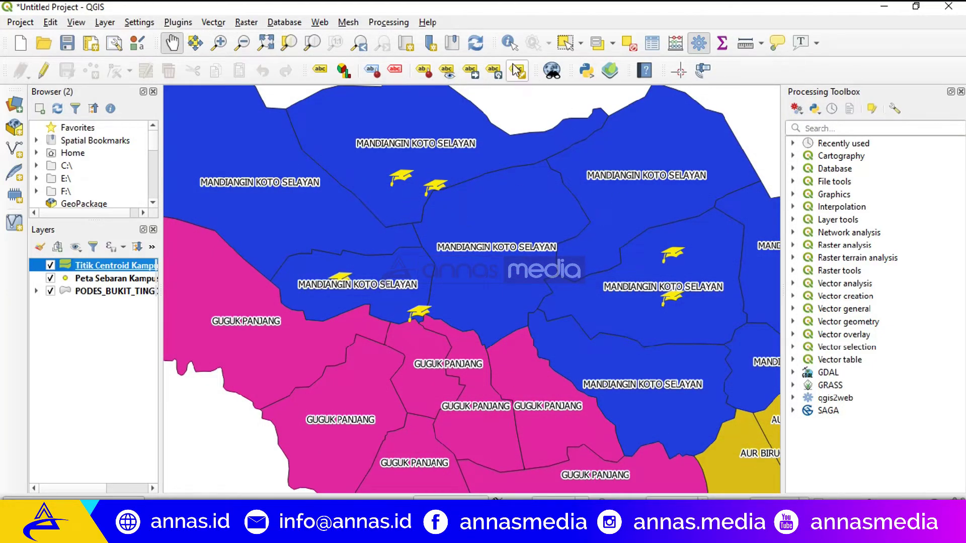
Step: Identify the STIKES Prima Nusantara and IAIN Bukittinggi Kampus I points to inspect their attributes, closing each form
click(509, 43)
click(434, 191)
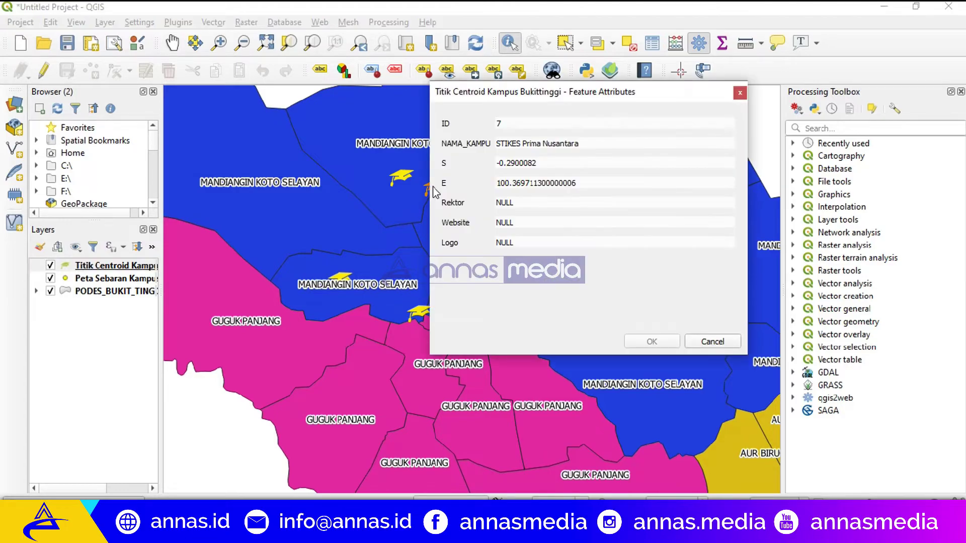
click(711, 342)
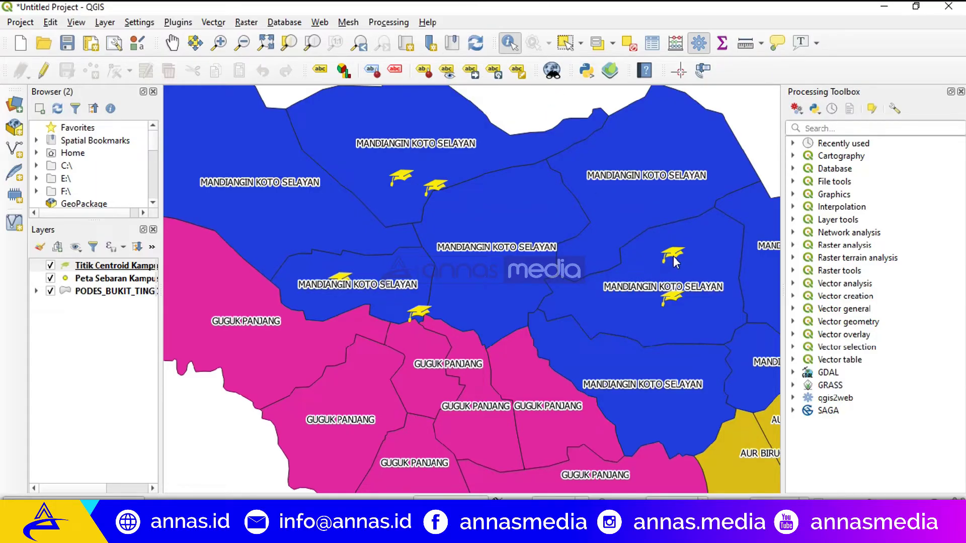
scroll(439, 267, down, 3)
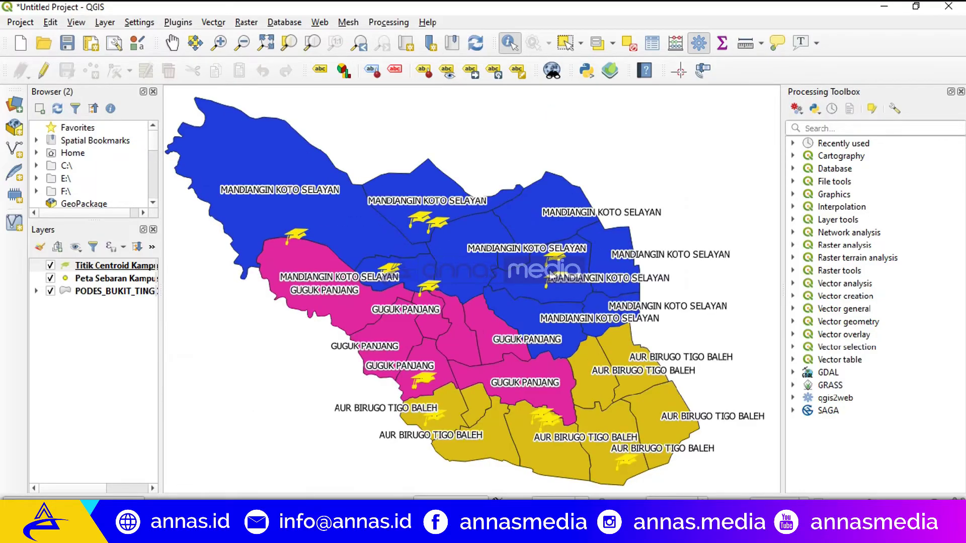
scroll(503, 267, up, 5)
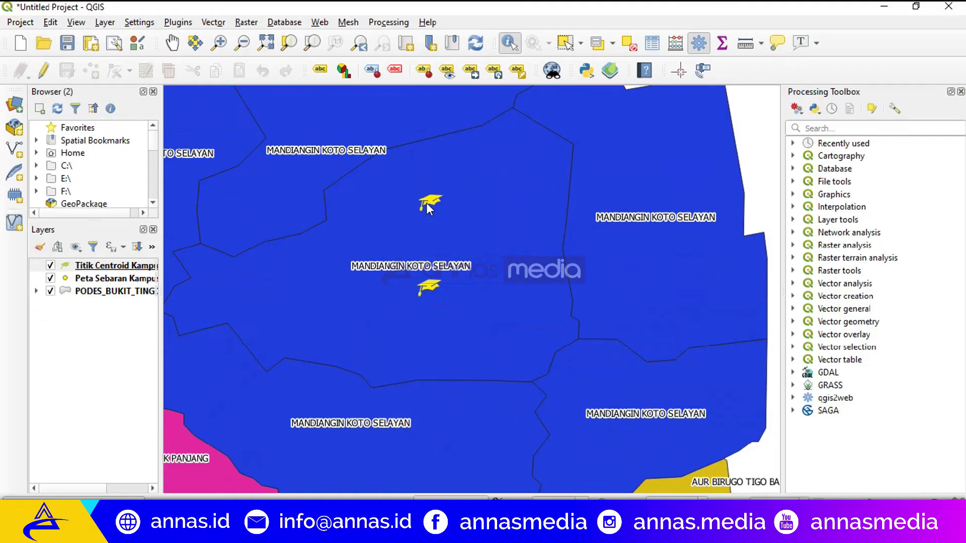
click(427, 204)
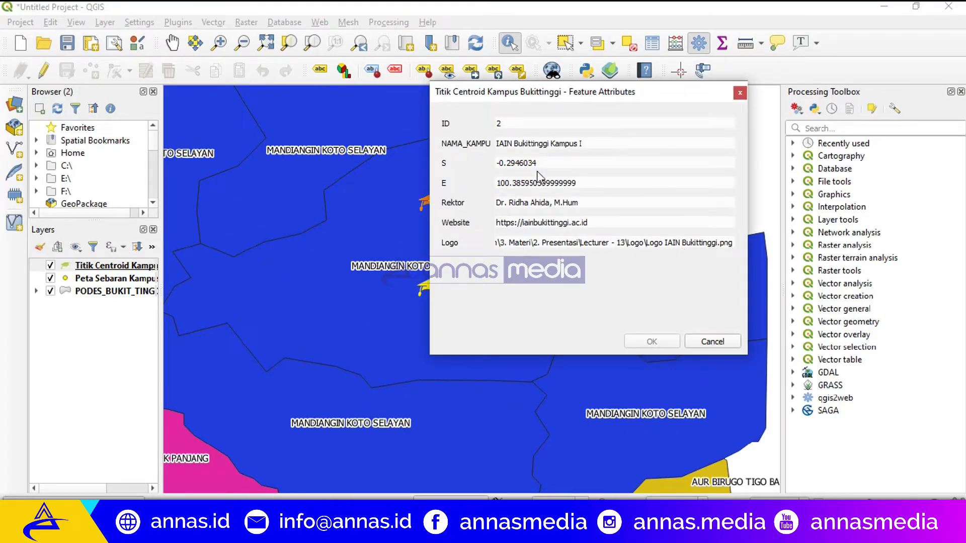
click(731, 344)
Step: Turn on single labels for the Titik Centroid Kampus Bukittinggi layer using the NAMA_KAMPU field
click(119, 266)
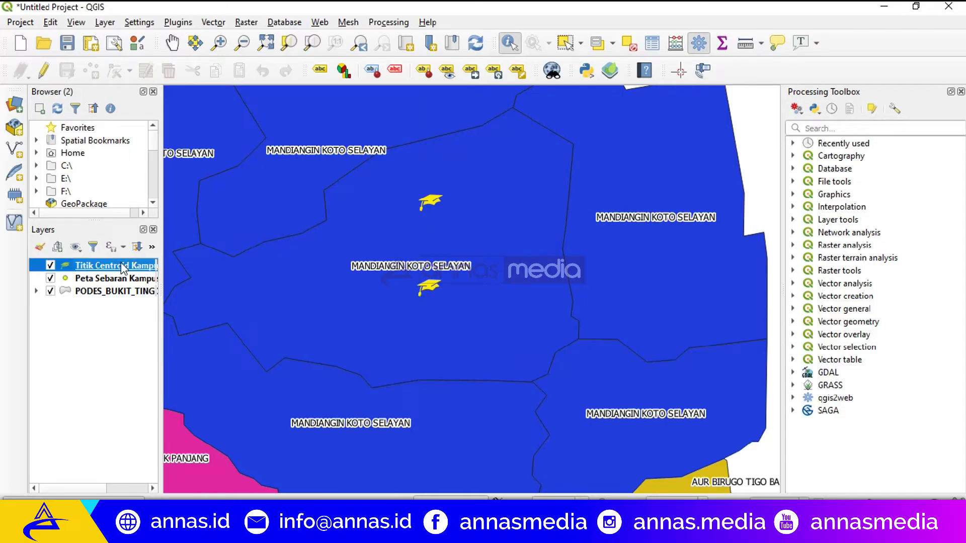
double_click(137, 267)
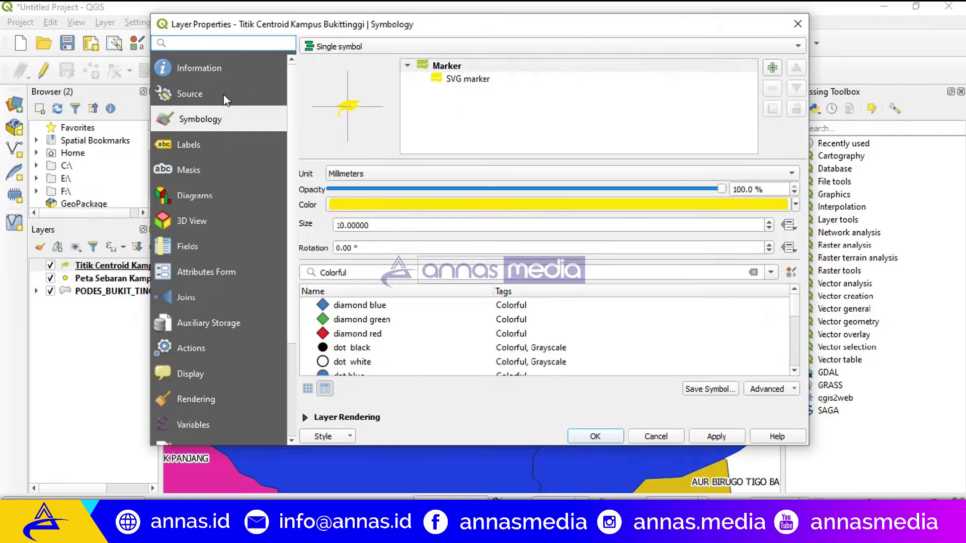
click(198, 146)
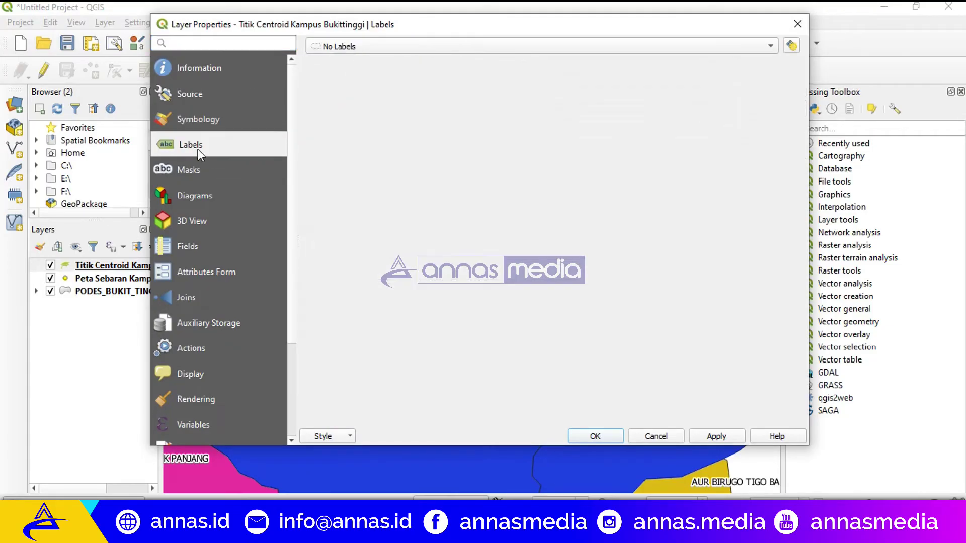
click(352, 47)
click(354, 59)
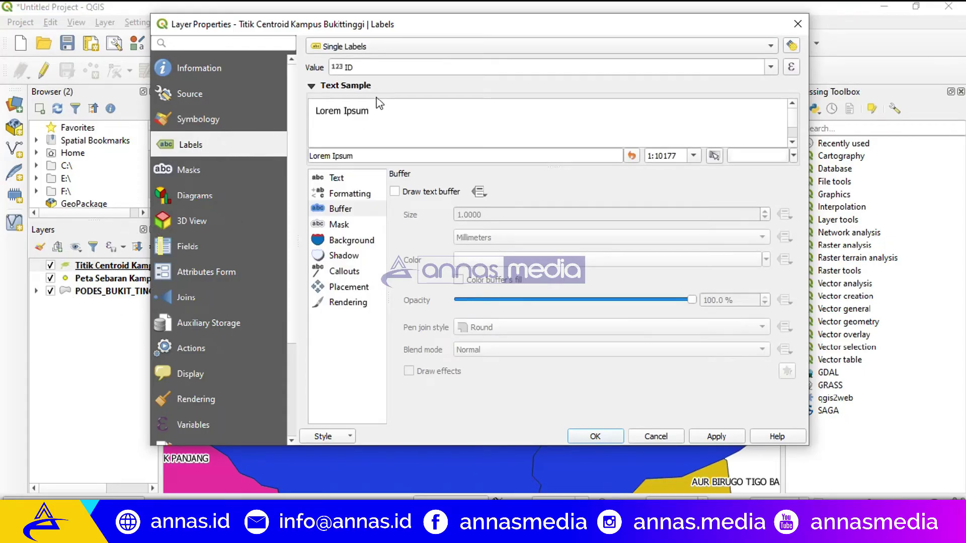
click(397, 46)
click(397, 46)
click(770, 67)
click(583, 101)
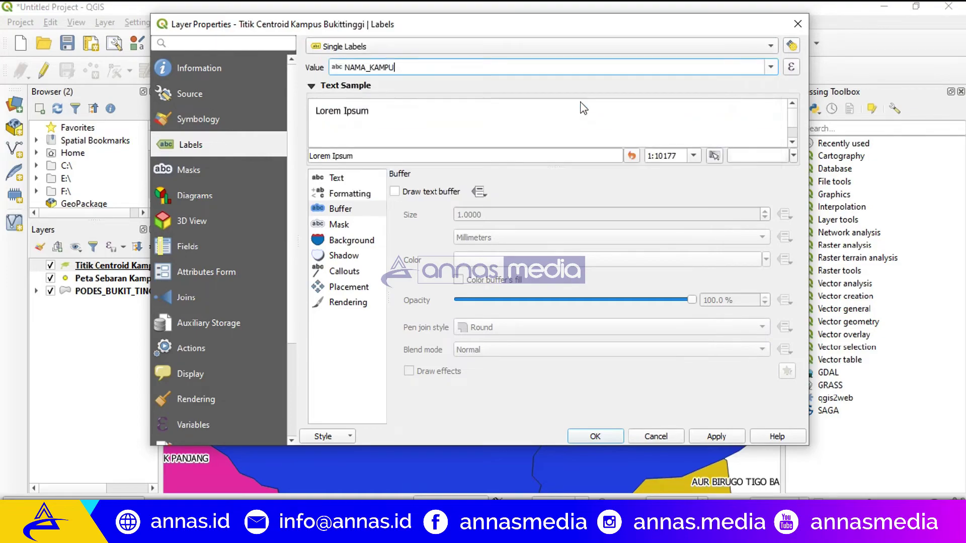
Step: Set the label text color to golden yellow and apply the label settings to the centroid layer
click(361, 189)
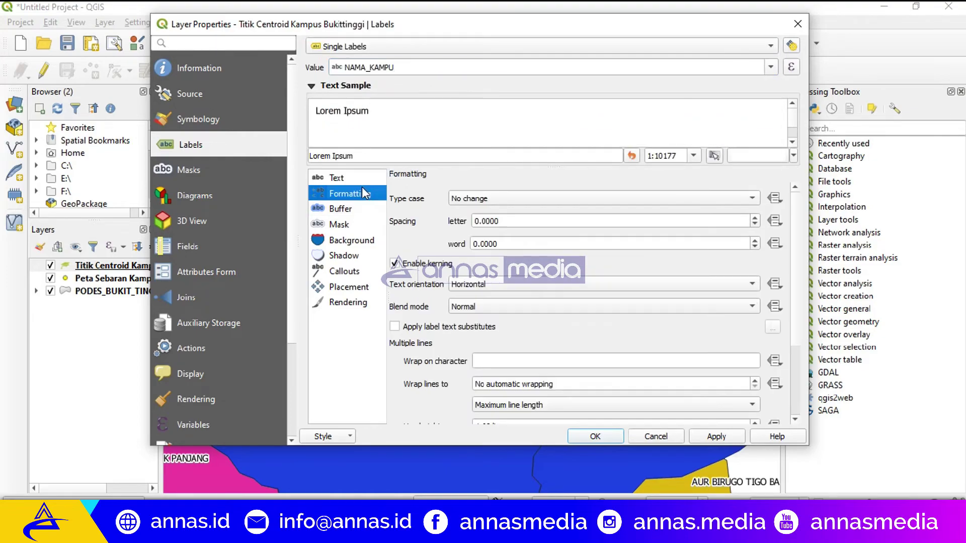
click(362, 179)
click(362, 209)
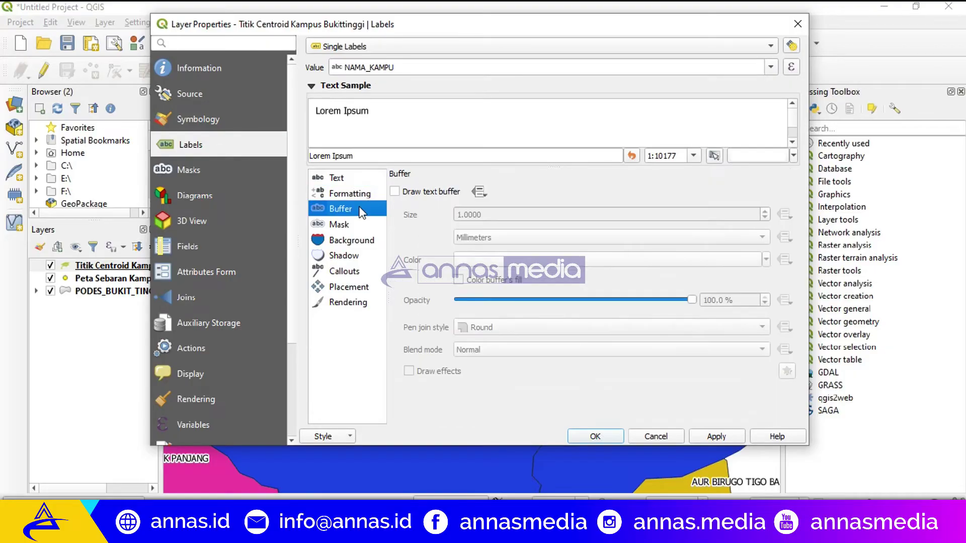
click(370, 179)
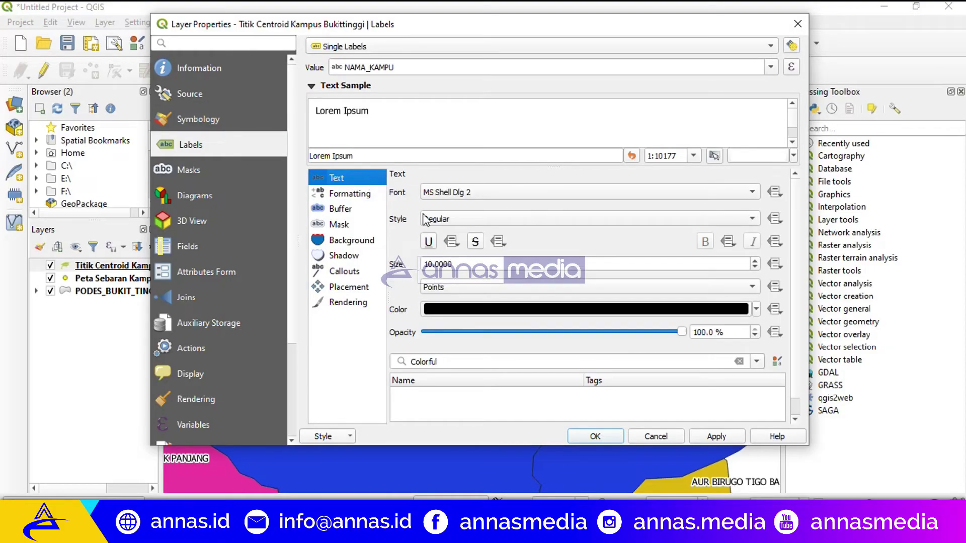
click(756, 309)
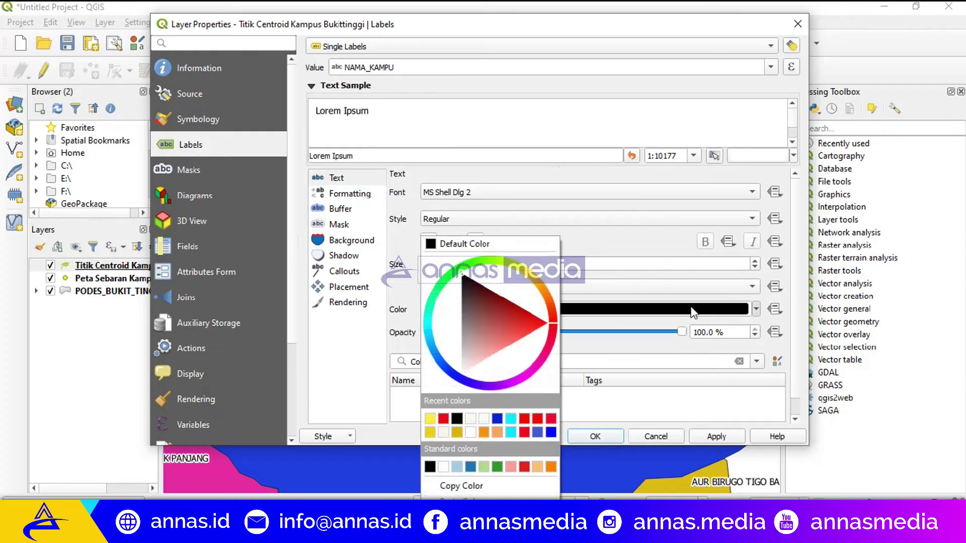
drag(548, 307, 537, 274)
click(704, 432)
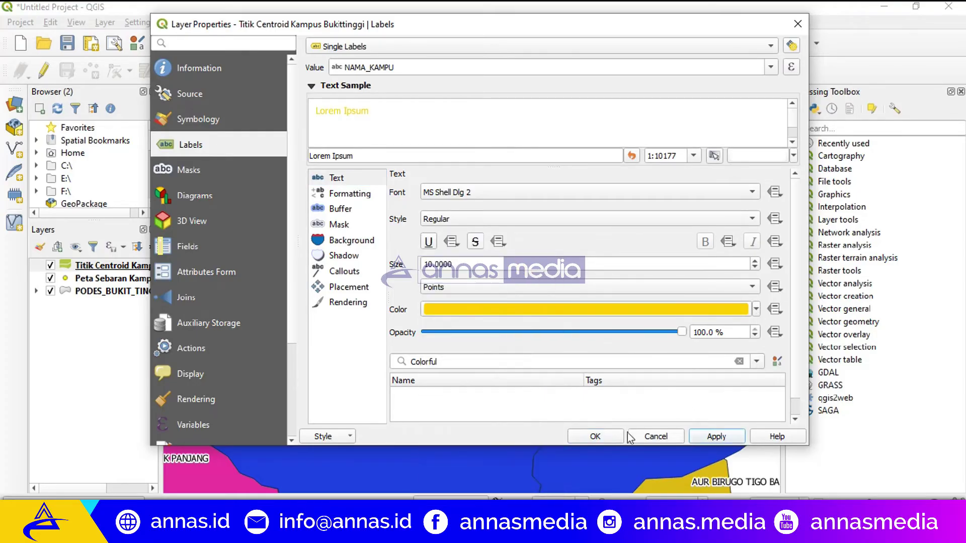
click(579, 436)
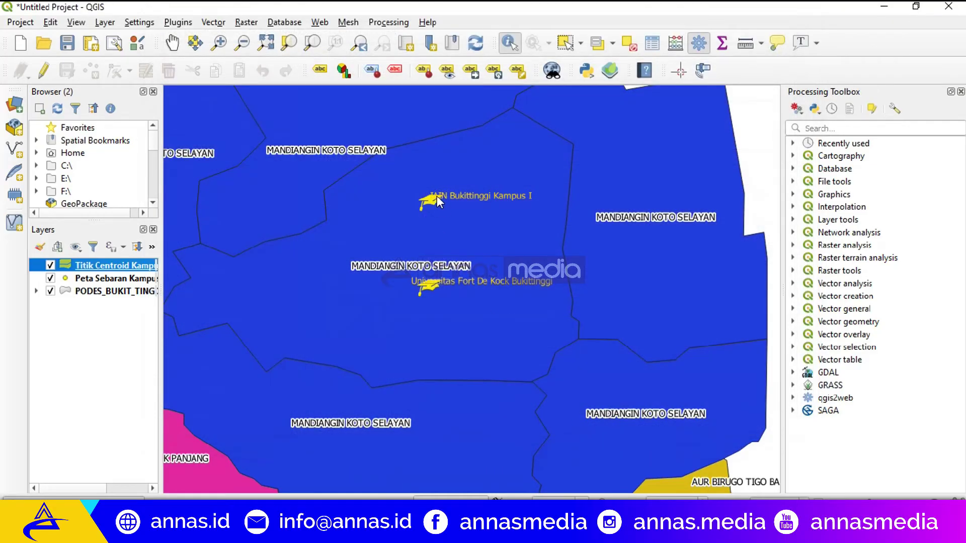
Step: Check the attributes of the labelled IAIN Bukittinggi Kampus I point and close its form
scroll(439, 203, up, 2)
click(413, 224)
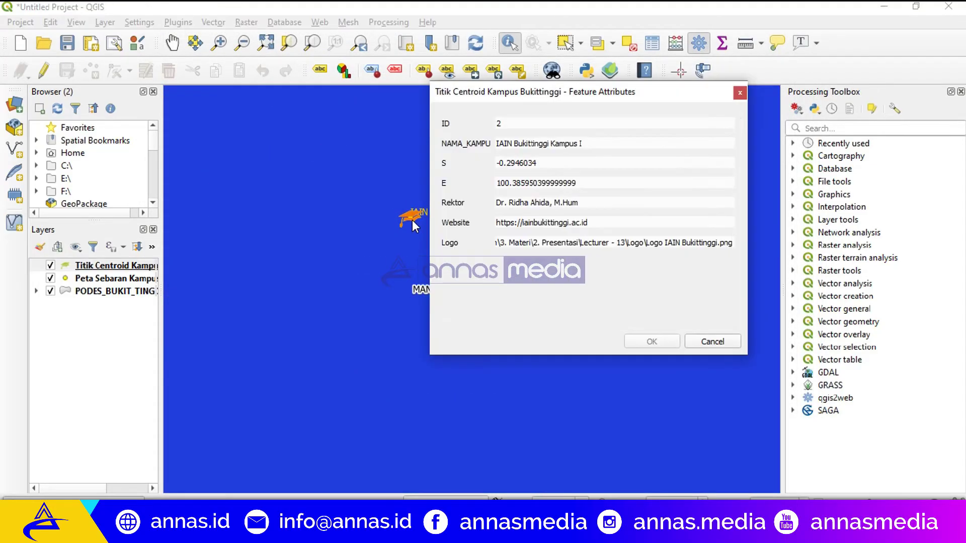
click(698, 340)
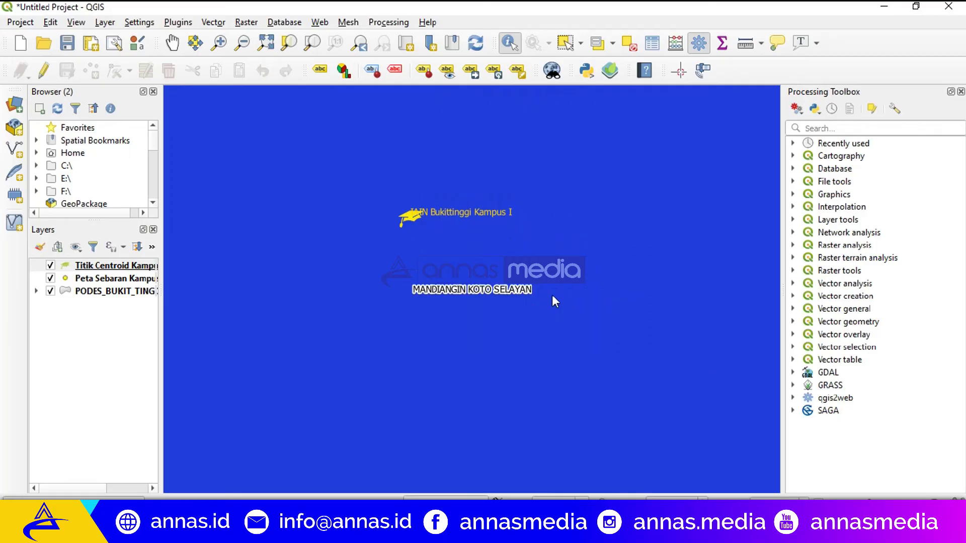
Step: Add the OSM Standard basemap from QuickMapServices to the project
key(ctrl+shift+f)
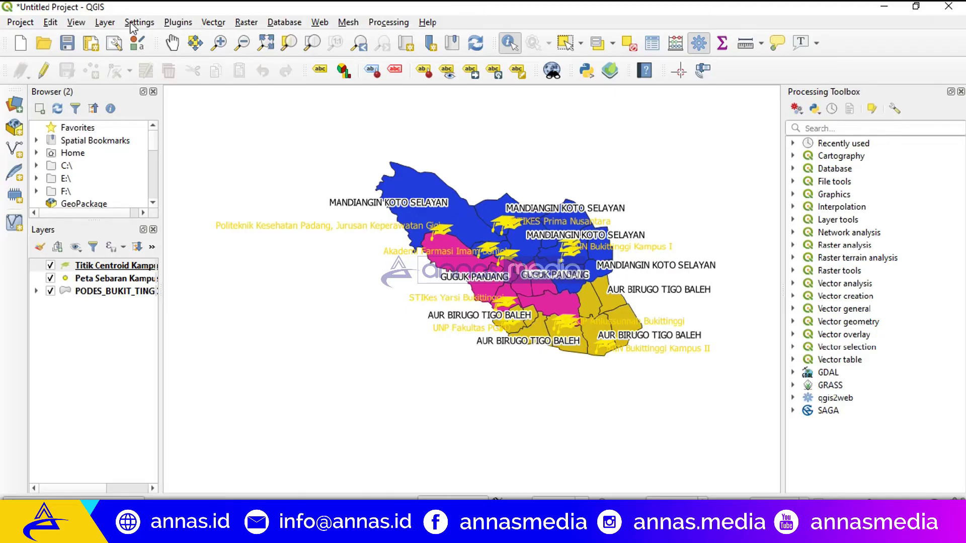
click(106, 22)
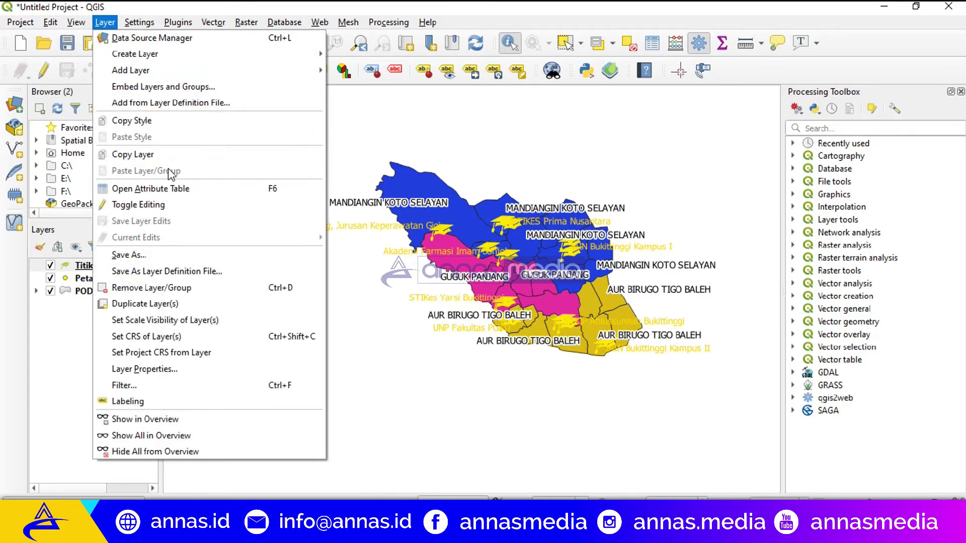
mouse_move(200, 66)
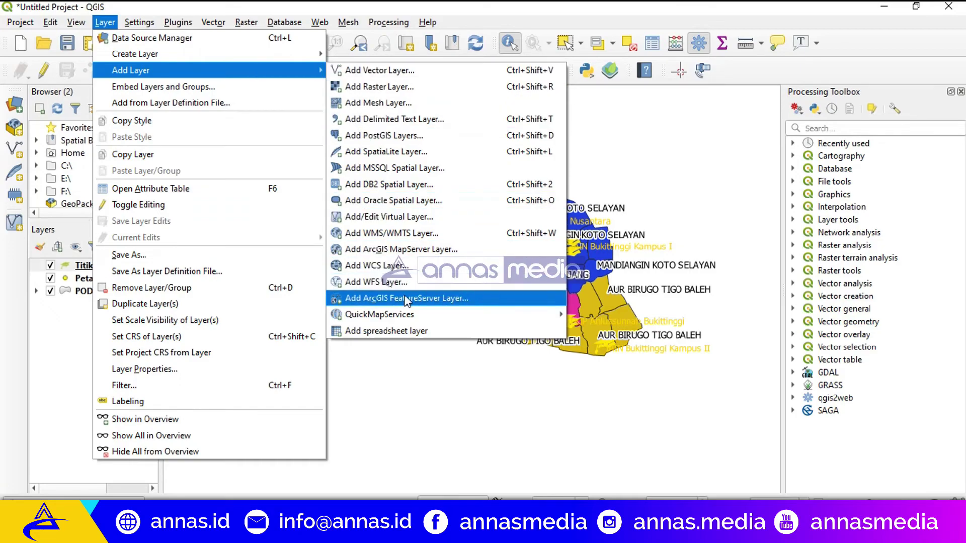
mouse_move(400, 320)
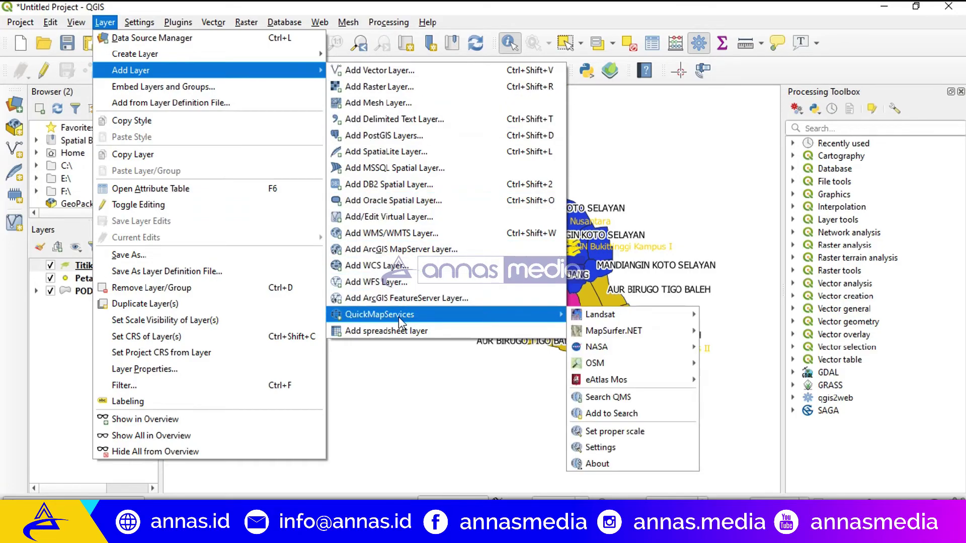
mouse_move(649, 364)
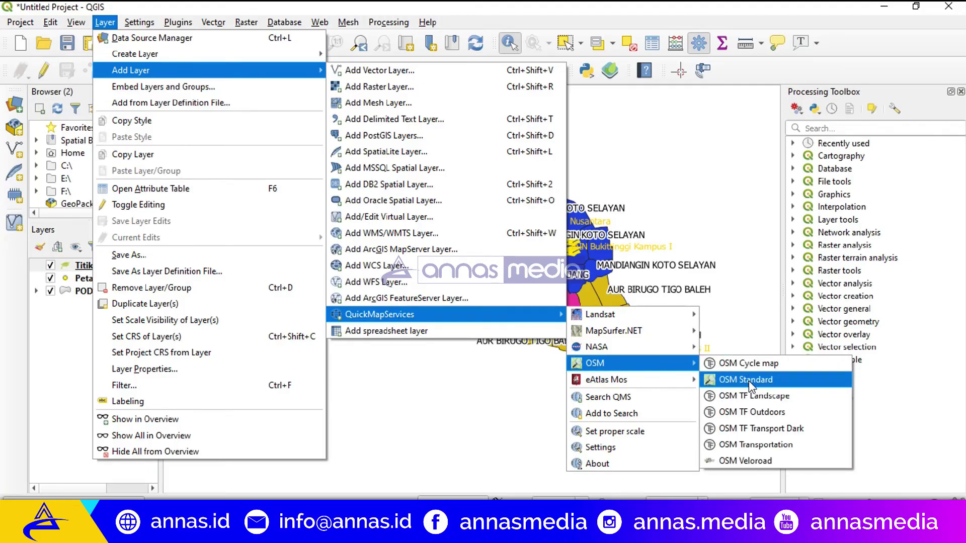
click(749, 383)
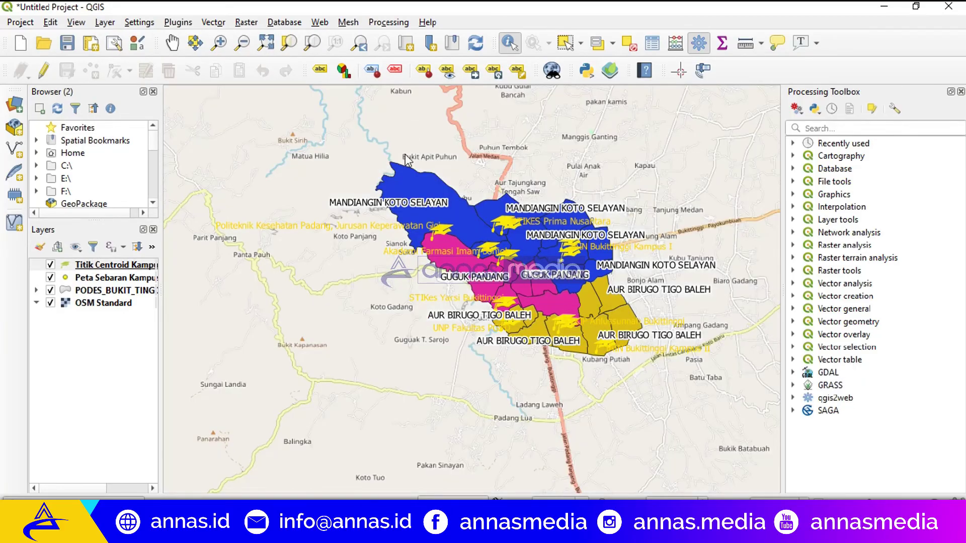
scroll(518, 228, up, 2)
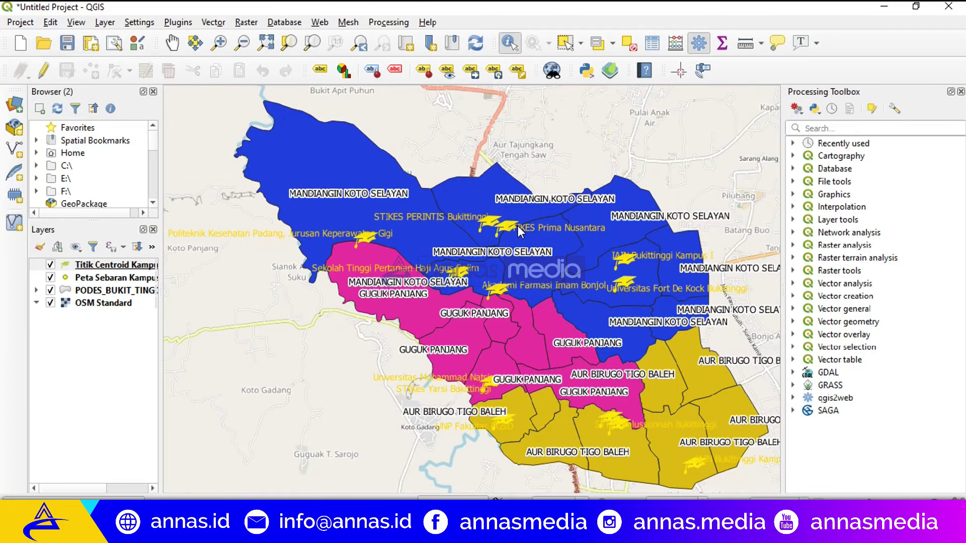
scroll(518, 231, down, 1)
scroll(518, 231, up, 3)
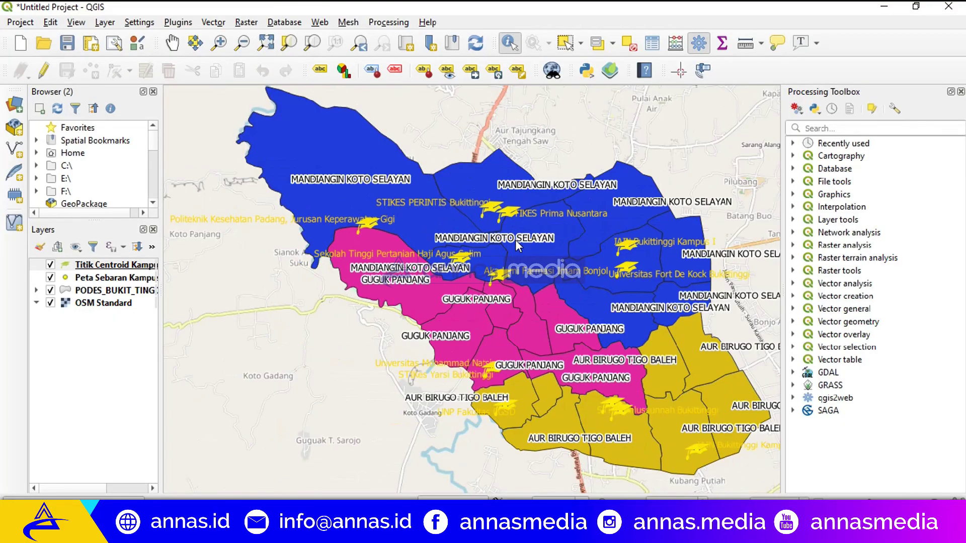